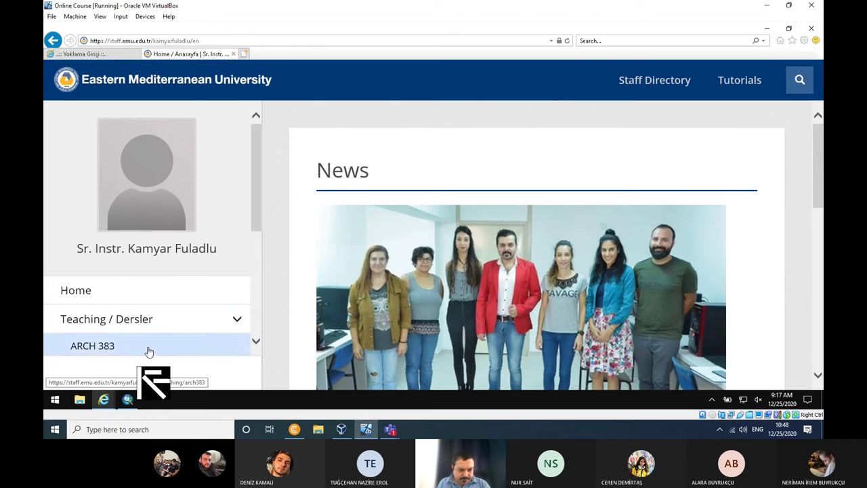
# Open the ARCH 383 course page and scroll down to its example download links.
pyautogui.click(145, 349)
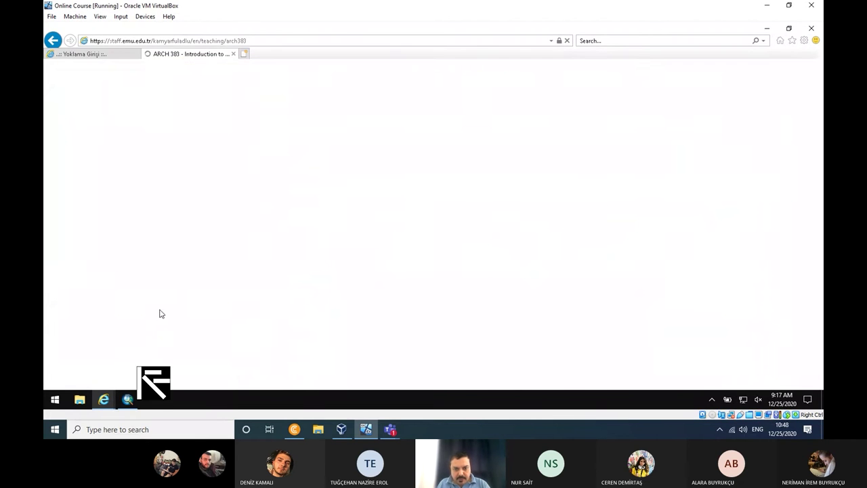
pyautogui.scroll(-3, 411, 225)
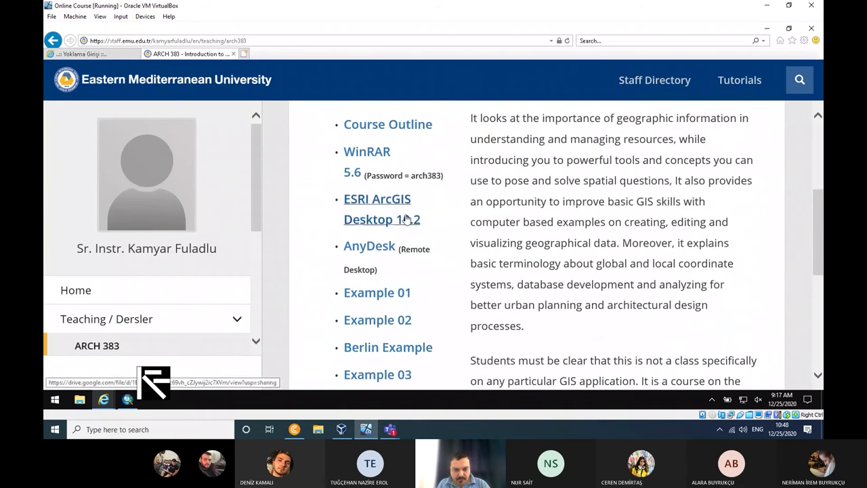
pyautogui.scroll(-3, 407, 230)
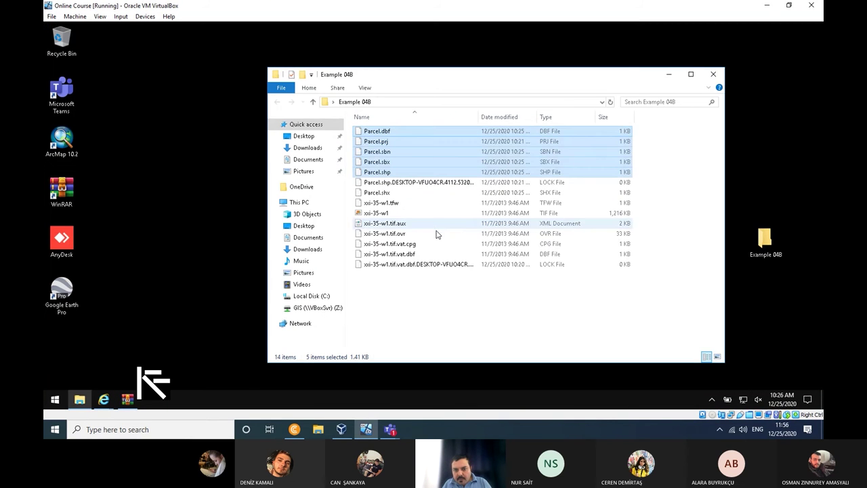
# Close the Example 04B folder window and delete both Example 04B items from the desktop.
pyautogui.click(713, 74)
pyautogui.click(695, 90)
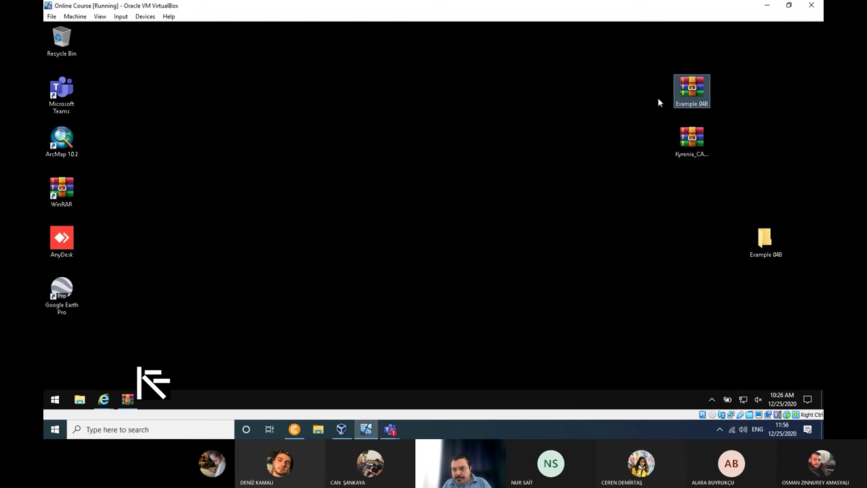
pyautogui.keyDown('ctrl'); pyautogui.moveTo(808, 169); pyautogui.dragTo(750, 330); pyautogui.keyUp('ctrl')
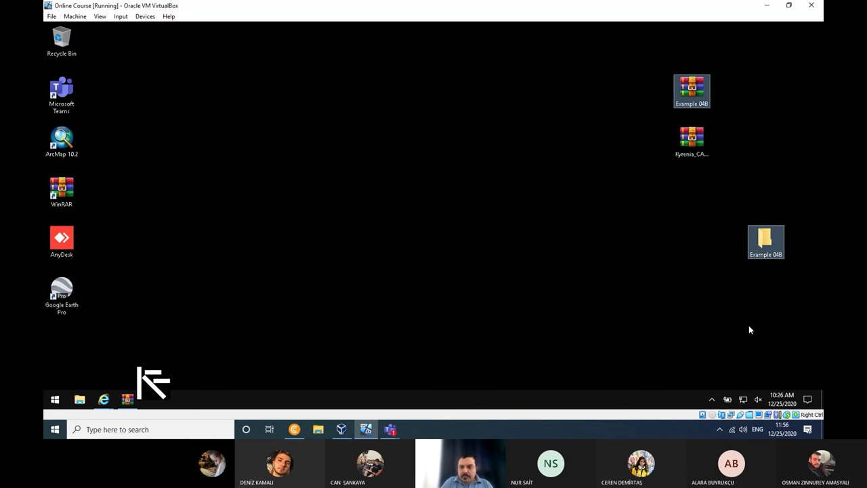
pyautogui.press('Delete')
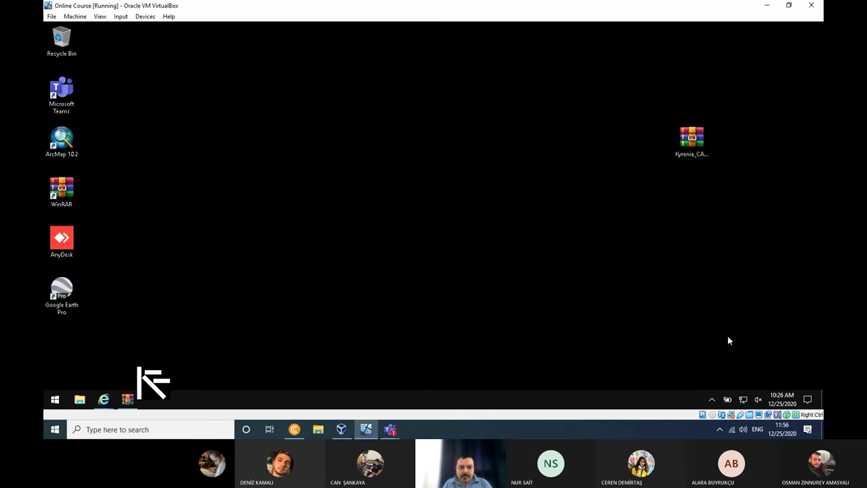
# Unlock the Kyrenia_CAD_Example archive and extract Kyrenia_Castel.dwg onto the desktop.
pyautogui.doubleClick(704, 140)
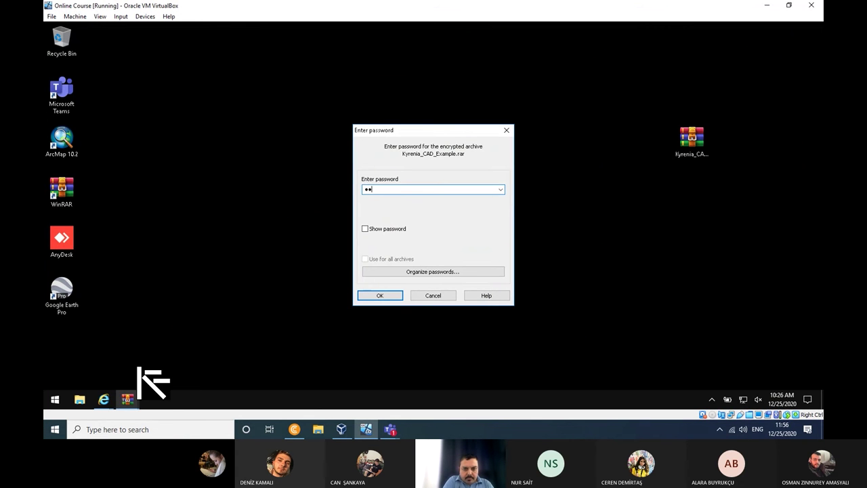
pyautogui.press('Return')
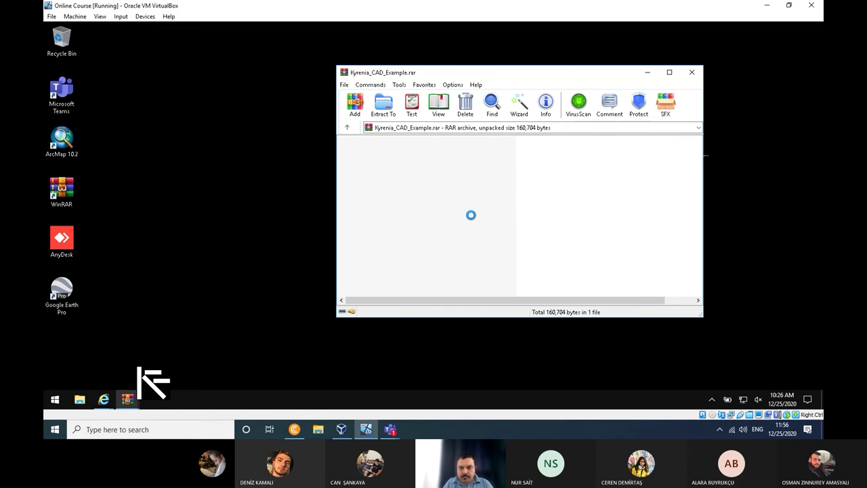
pyautogui.click(380, 164)
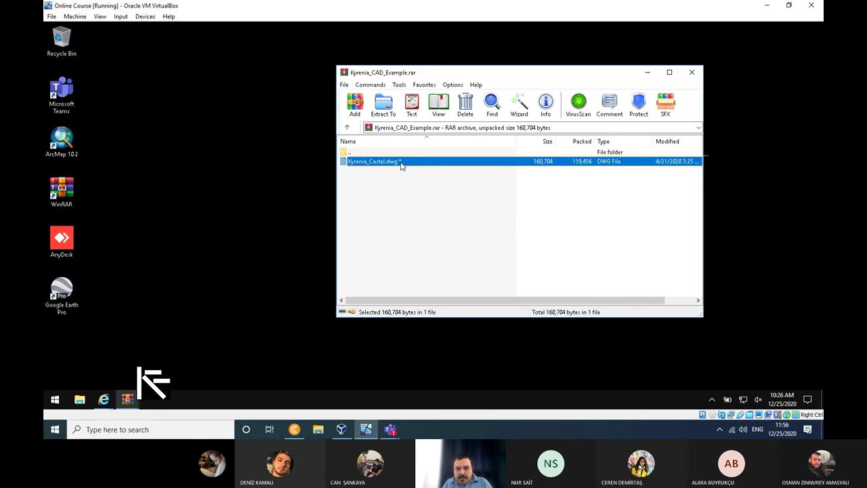
pyautogui.moveTo(311, 168); pyautogui.dragTo(306, 175)
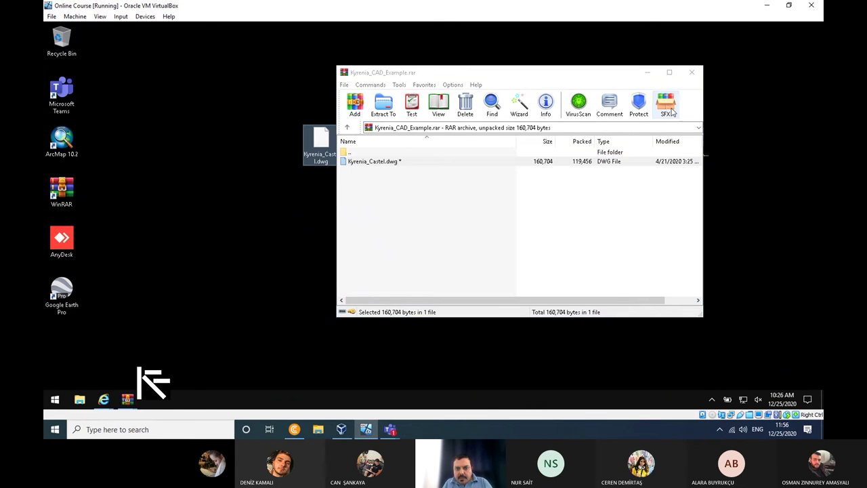
pyautogui.click(692, 73)
pyautogui.moveTo(338, 155); pyautogui.dragTo(587, 258)
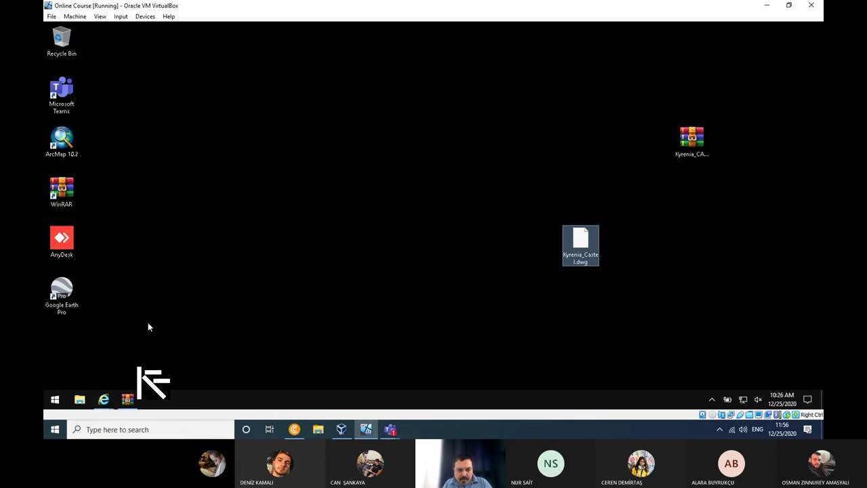
# Launch AutoCAD 2019 - English from a Start search for 'aut', then open File Explorer at This PC.
pyautogui.click(55, 400)
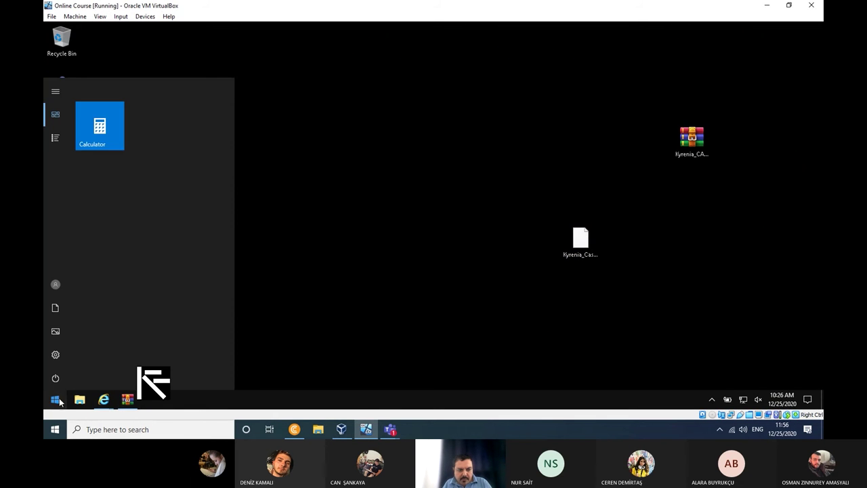
pyautogui.click(55, 430)
pyautogui.write('a')
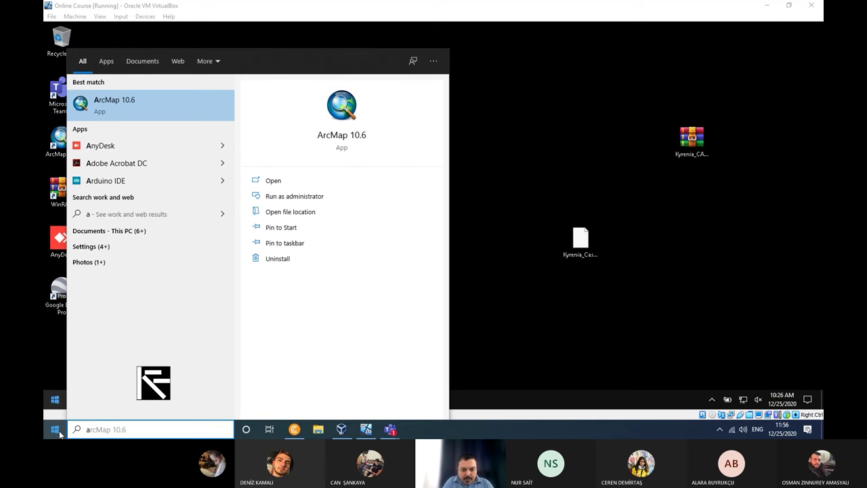
pyautogui.press('BackSpace')
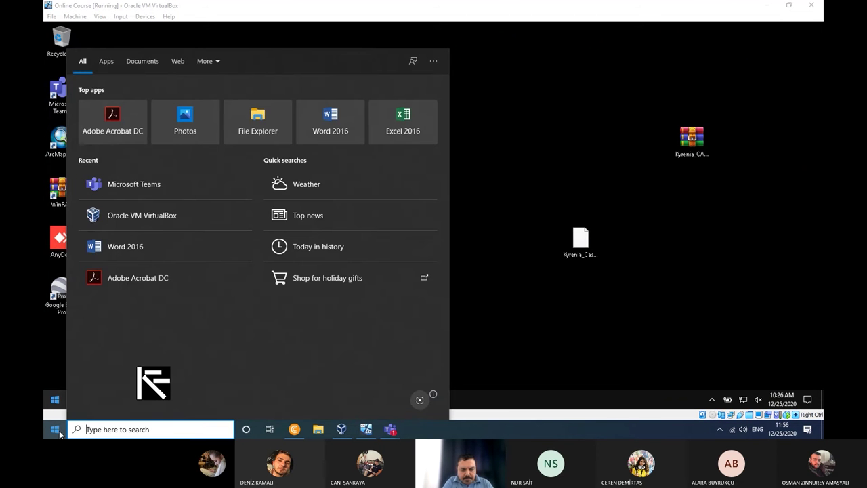
pyautogui.write('aut')
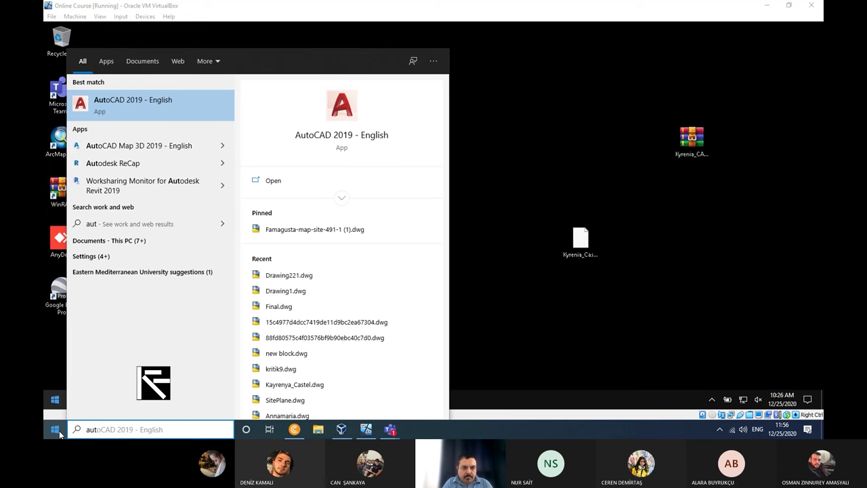
pyautogui.click(59, 431)
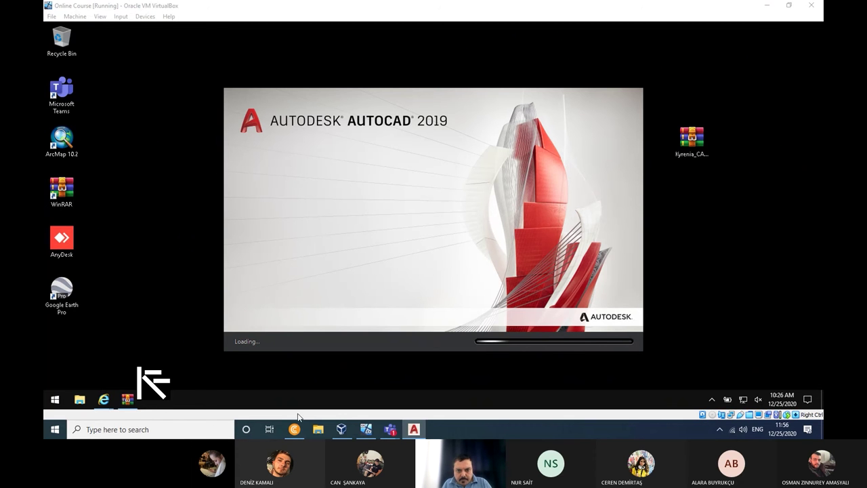
pyautogui.click(318, 429)
# Navigate to Local Disk (D:) > SCT EMU > _My Courses_ > GIS > ARCH383 > 04 Spring 2019-20.
pyautogui.click(343, 143)
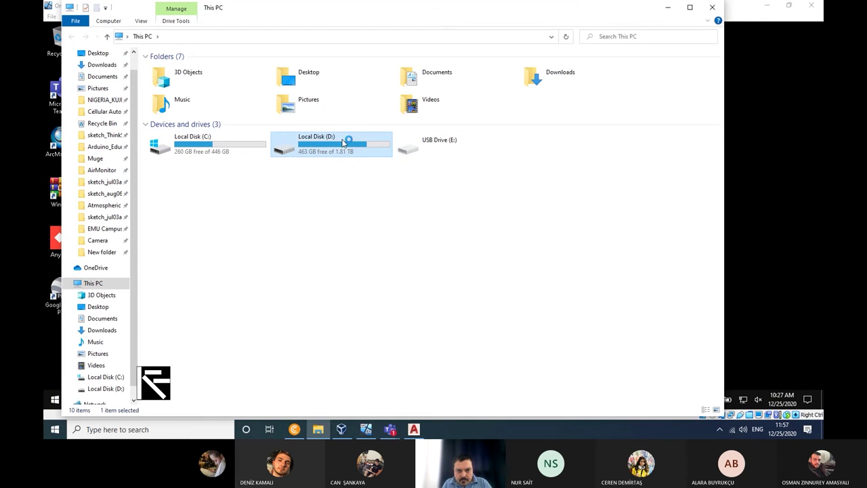
pyautogui.doubleClick(342, 140)
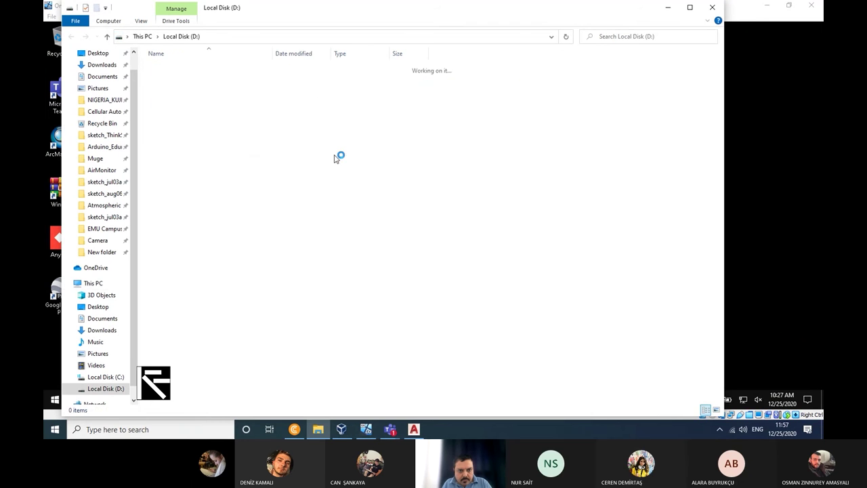
pyautogui.doubleClick(184, 240)
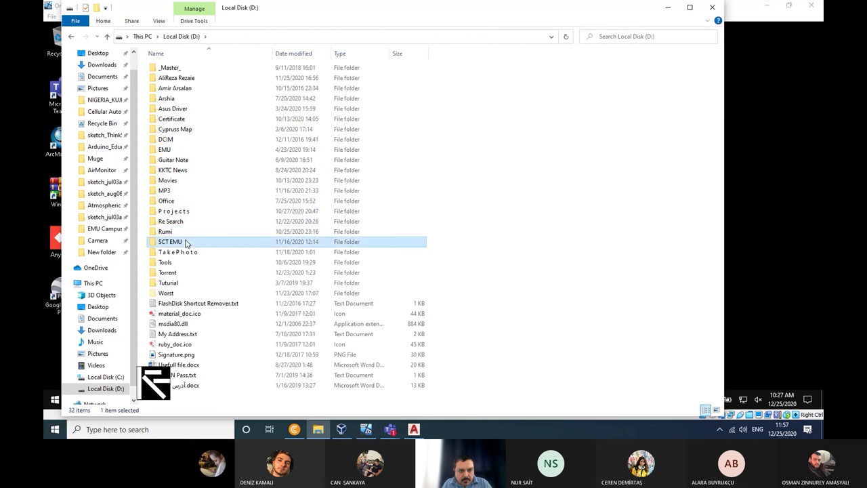
pyautogui.doubleClick(203, 79)
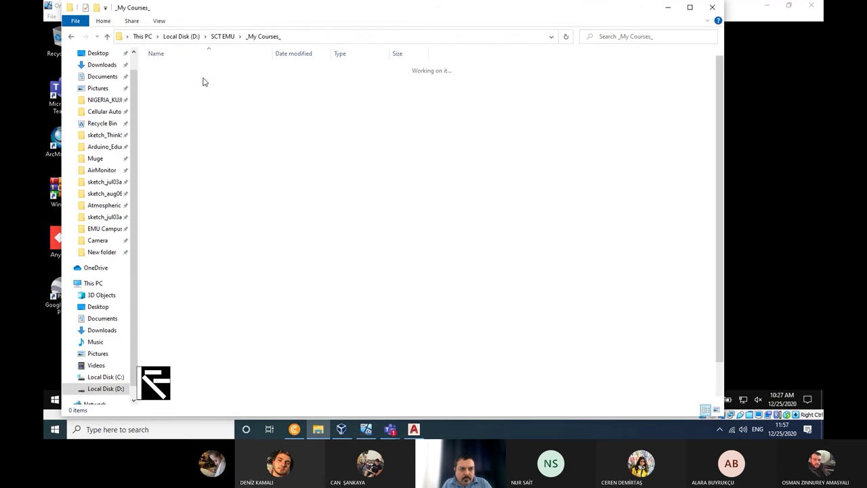
pyautogui.doubleClick(190, 151)
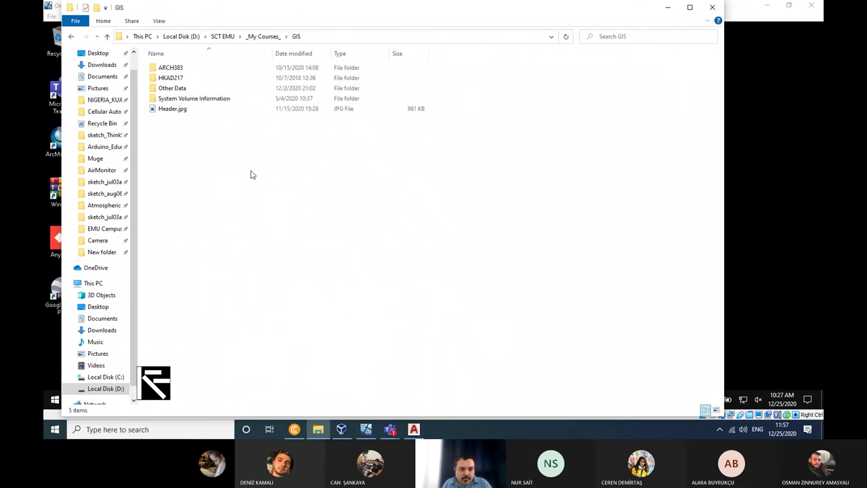
pyautogui.doubleClick(210, 69)
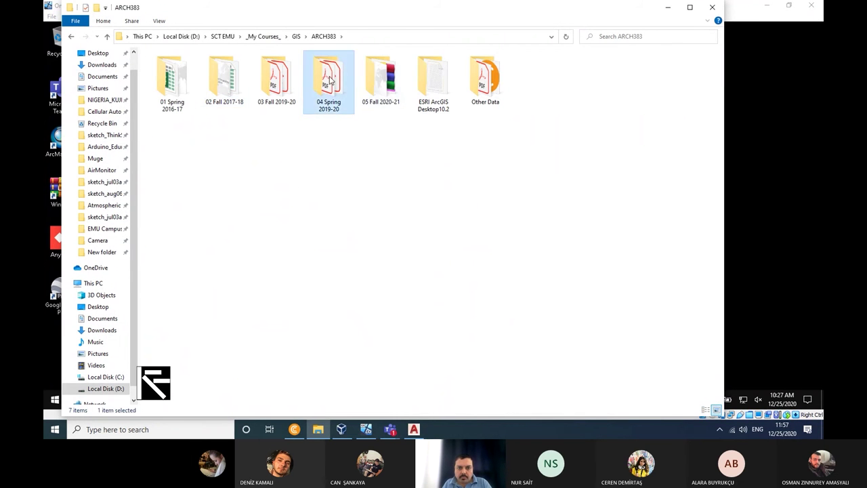
pyautogui.doubleClick(329, 82)
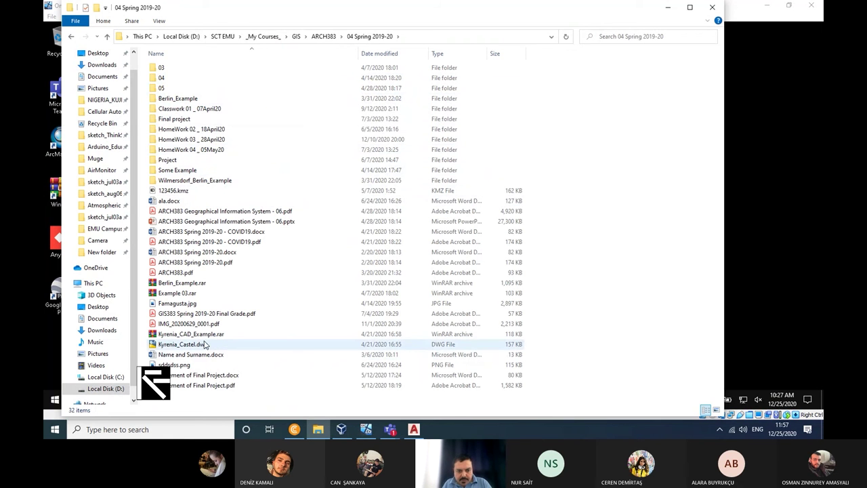
# Open Kyrenia_Castel.dwg in AutoCAD by dragging it onto the AutoCAD window.
pyautogui.click(414, 430)
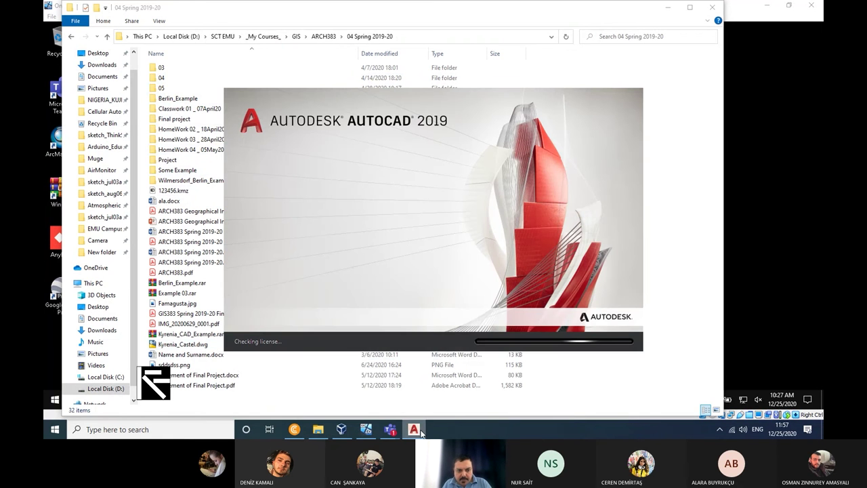
pyautogui.moveTo(420, 431)
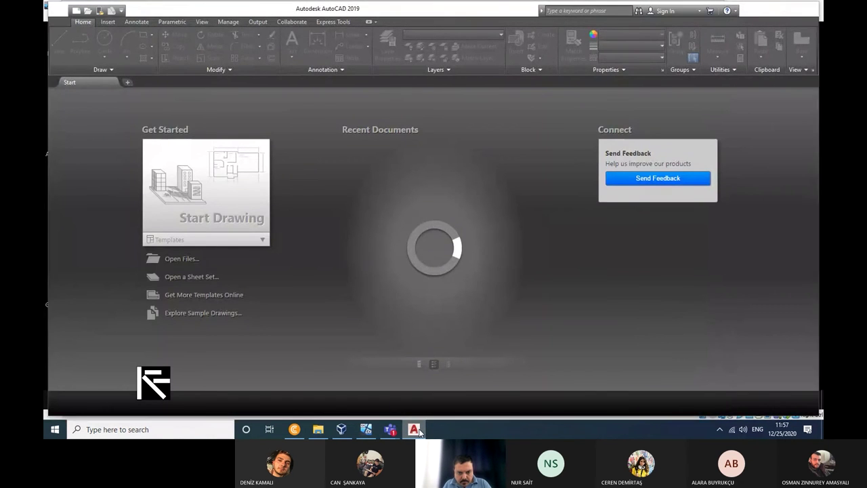
pyautogui.click(419, 431)
pyautogui.click(163, 346)
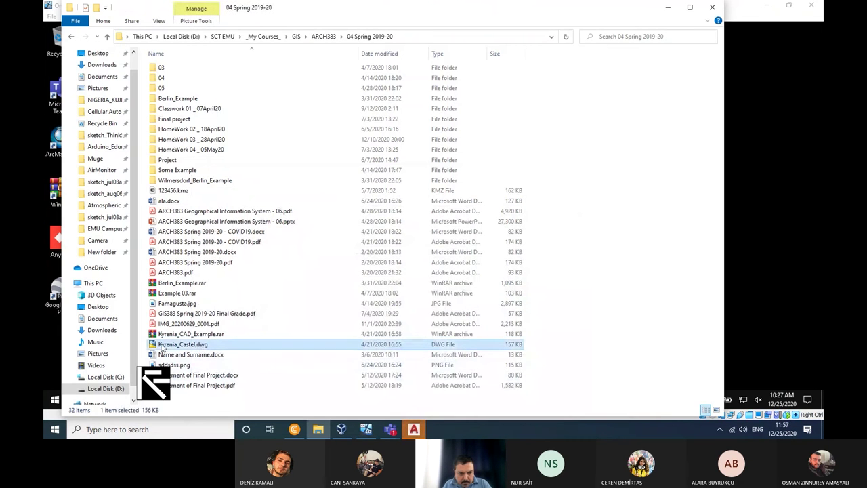
pyautogui.moveTo(163, 347); pyautogui.dragTo(306, 318)
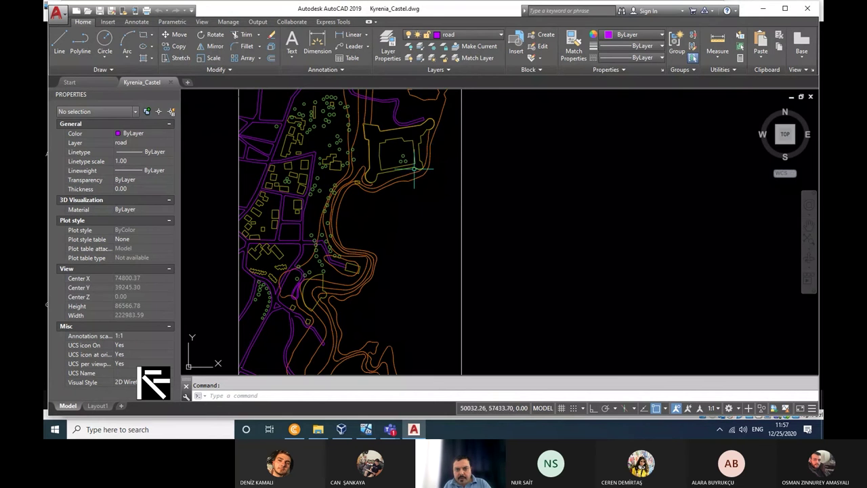
pyautogui.scroll(-5, 494, 243)
pyautogui.scroll(5, 470, 222)
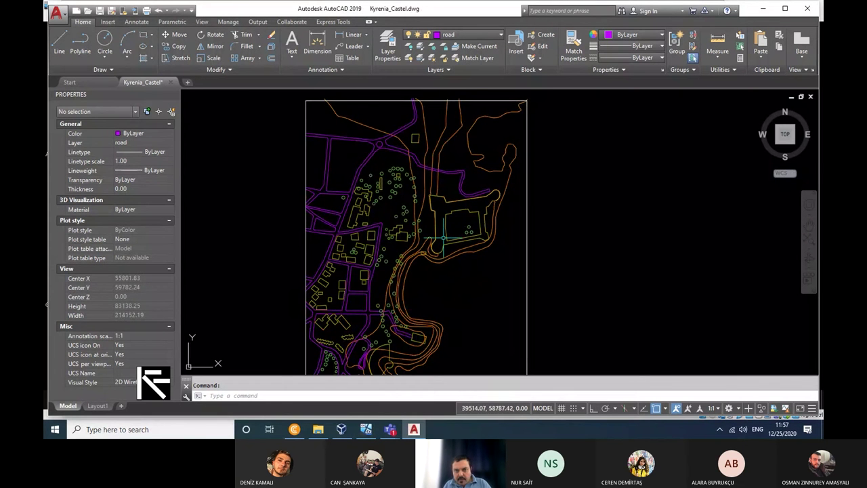
pyautogui.click(487, 35)
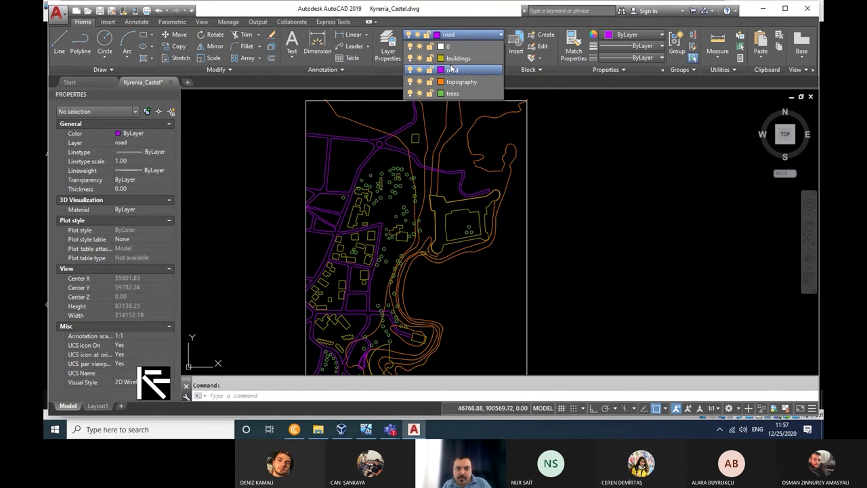
pyautogui.click(342, 151)
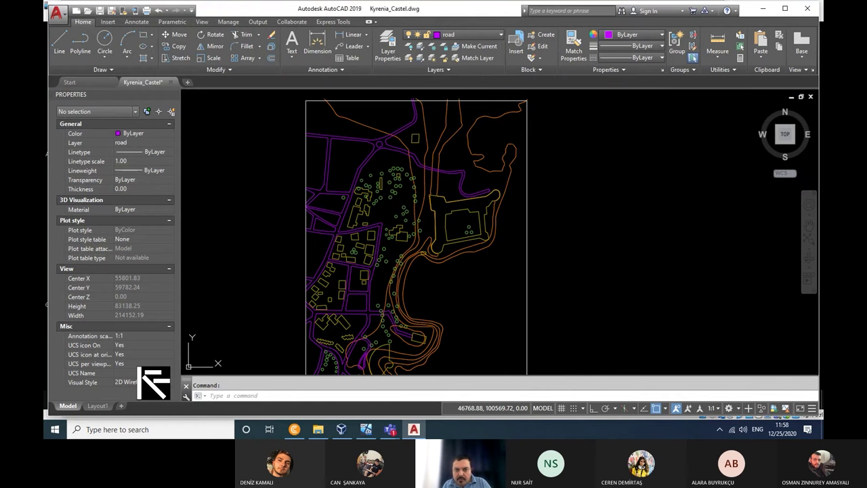
pyautogui.click(330, 152)
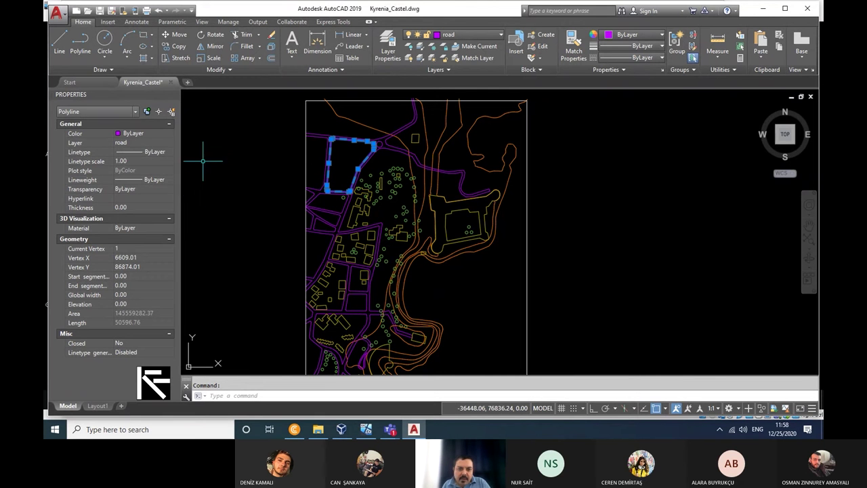
pyautogui.press('Escape')
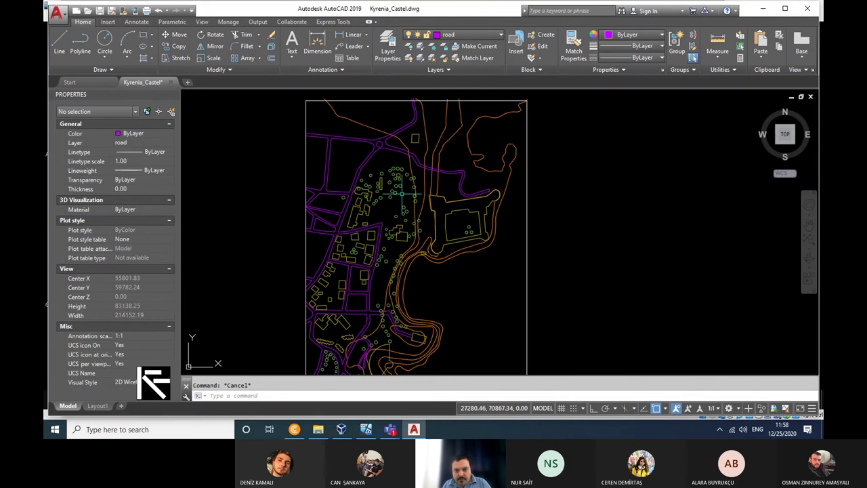
pyautogui.moveTo(399, 194)
pyautogui.mouseDown()
pyautogui.moveTo(381, 188)
pyautogui.moveTo(389, 185)
pyautogui.mouseUp()
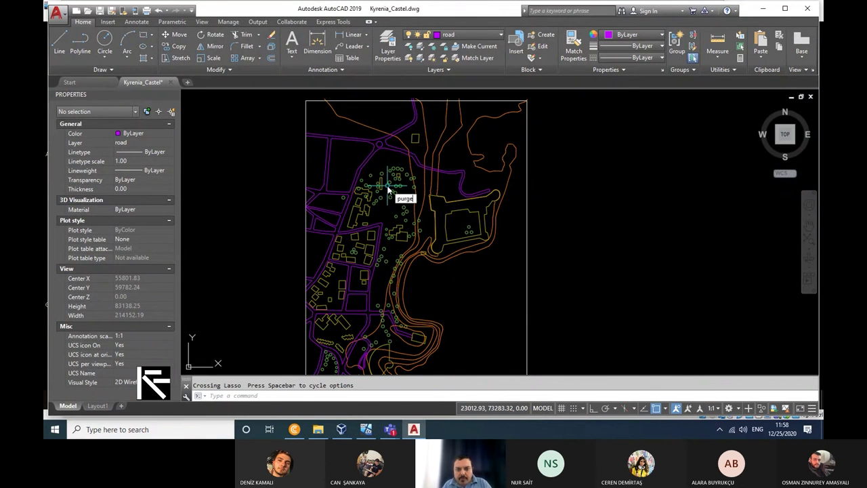
pyautogui.press('Return')
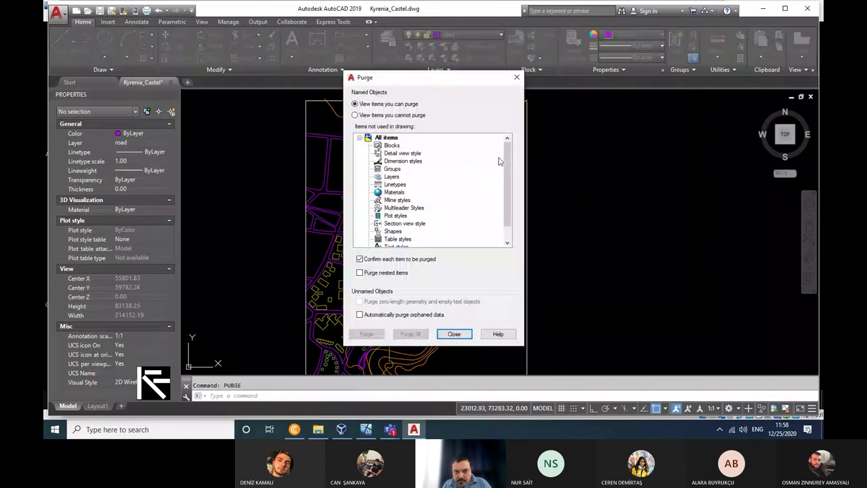
pyautogui.scroll(-2, 504, 190)
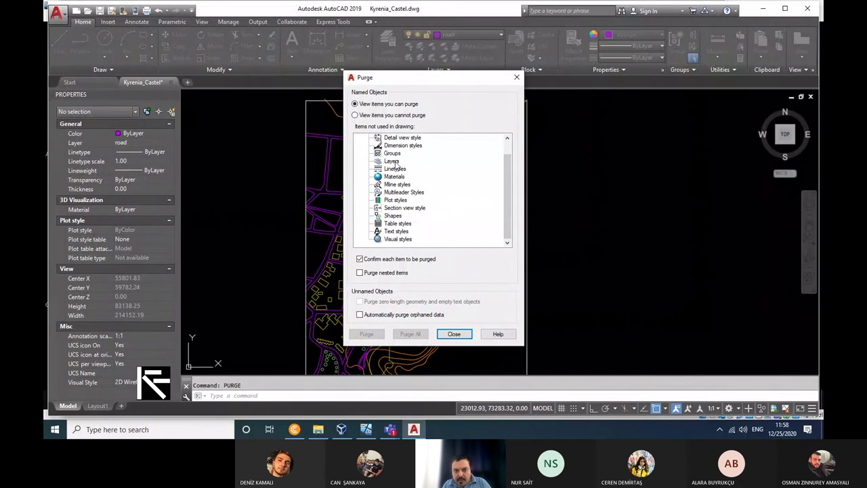
pyautogui.scroll(2, 467, 227)
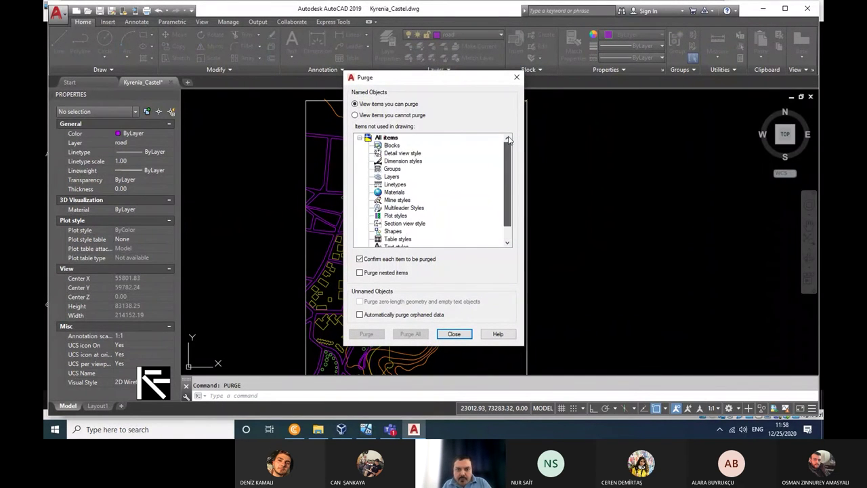
pyautogui.scroll(-2, 468, 226)
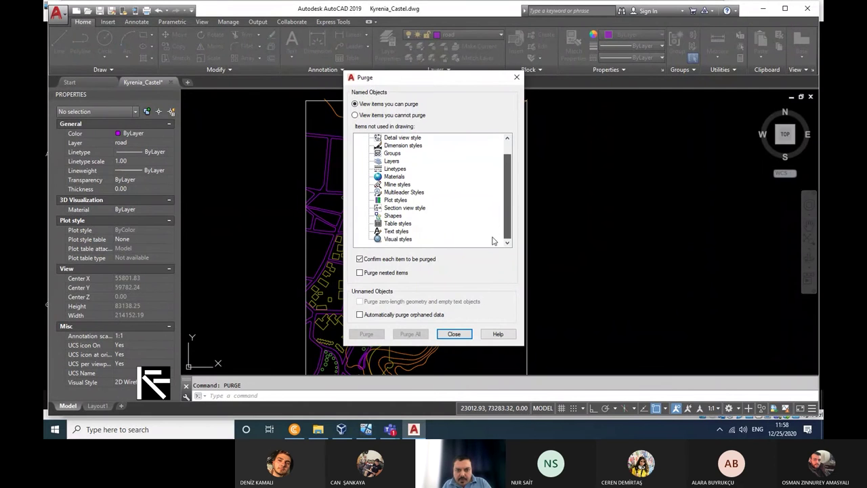
pyautogui.click(515, 77)
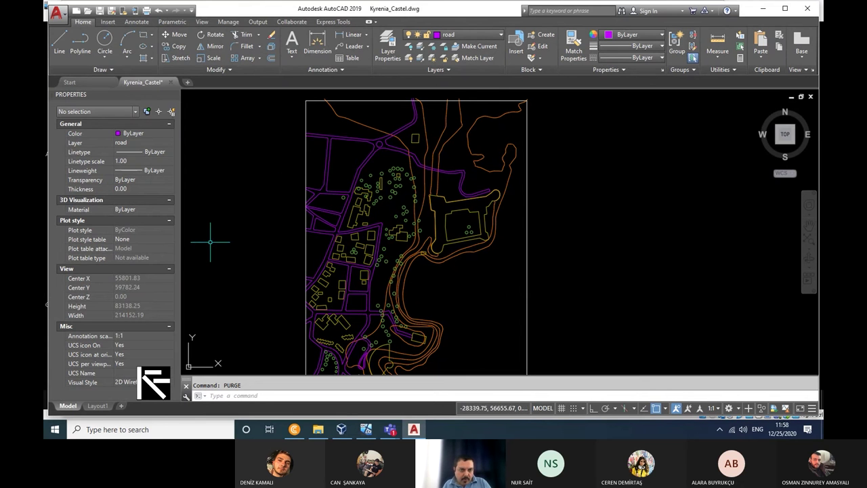
# Close AutoCAD without saving the drawing and return to the virtual machine desktop.
pyautogui.click(808, 8)
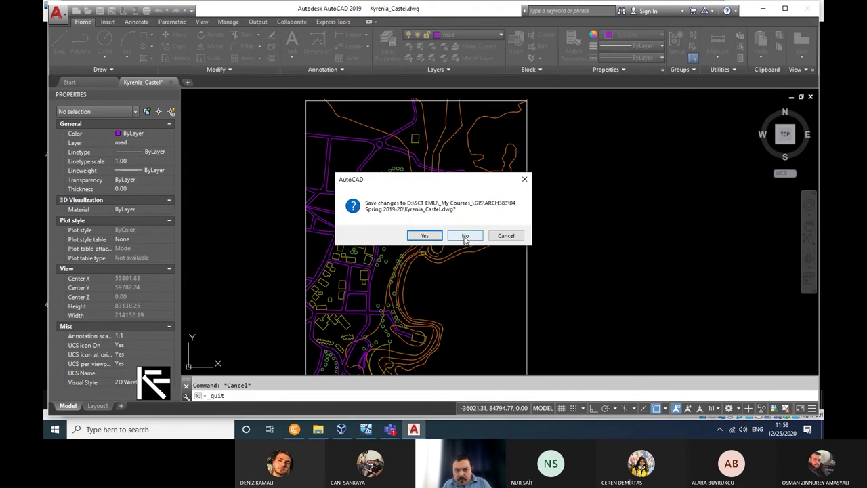
pyautogui.click(467, 234)
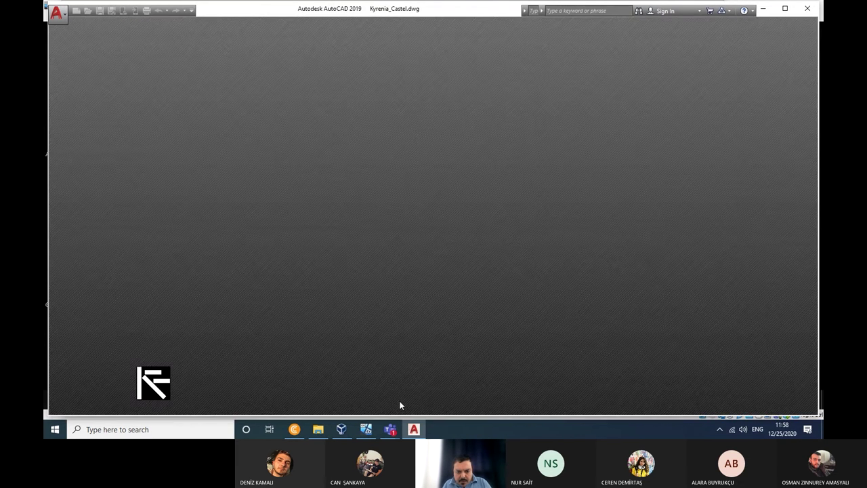
pyautogui.click(366, 434)
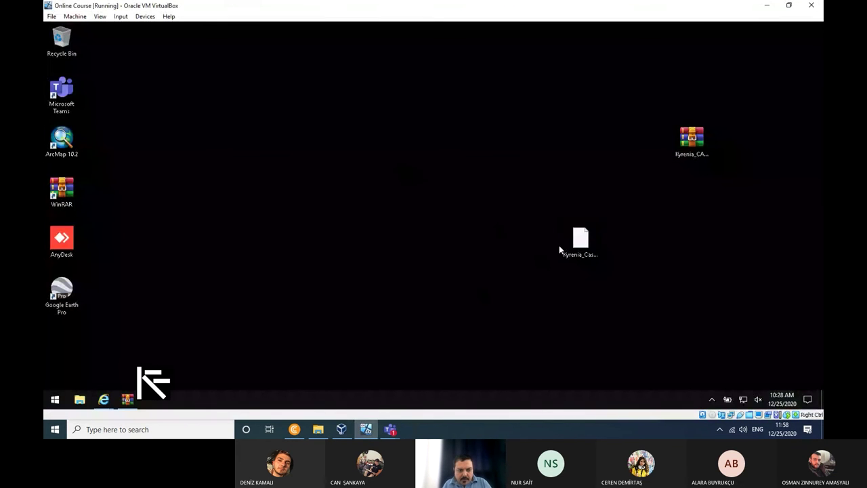
# Move Kyrenia_Castel.dwg beside the Kyrenia_CAD_Example archive on the desktop.
pyautogui.moveTo(581, 244); pyautogui.dragTo(652, 128)
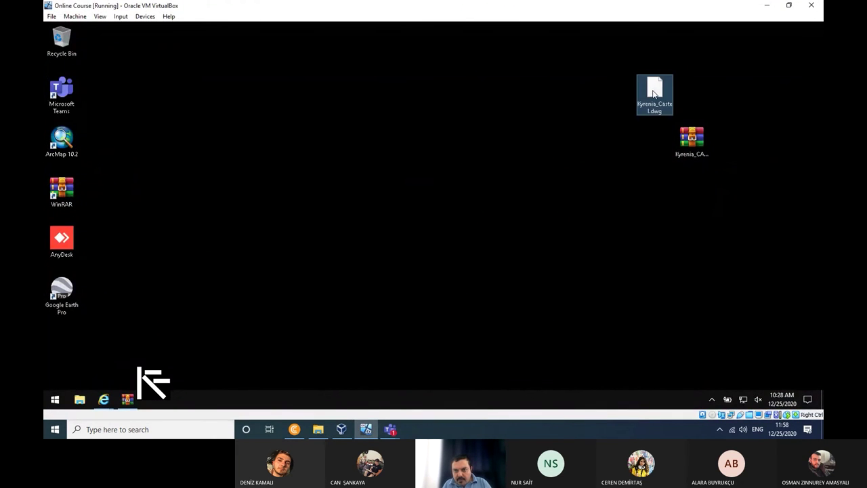
pyautogui.click(128, 399)
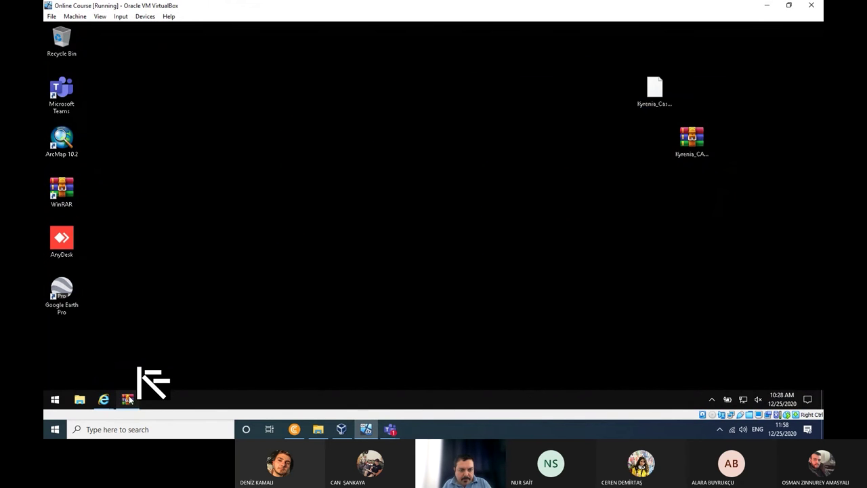
pyautogui.click(688, 74)
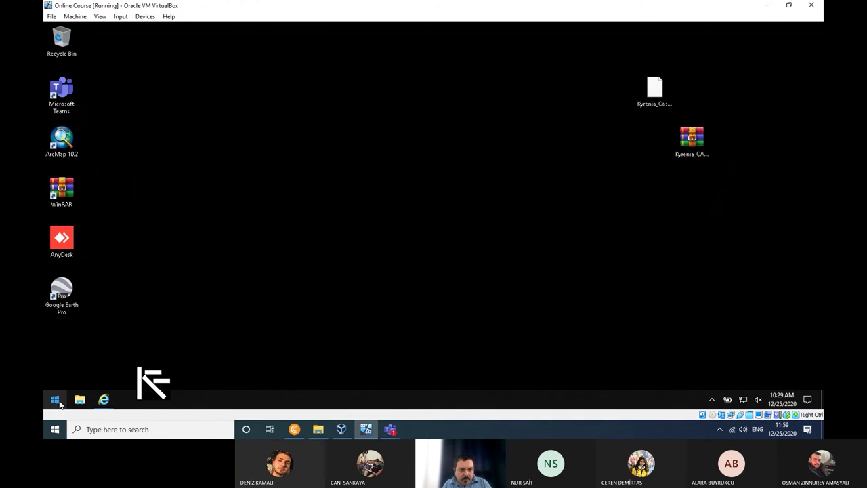
# Launch ArcMap 10.2, dismiss the Getting Started window, and minimize ArcMap.
pyautogui.click(66, 147)
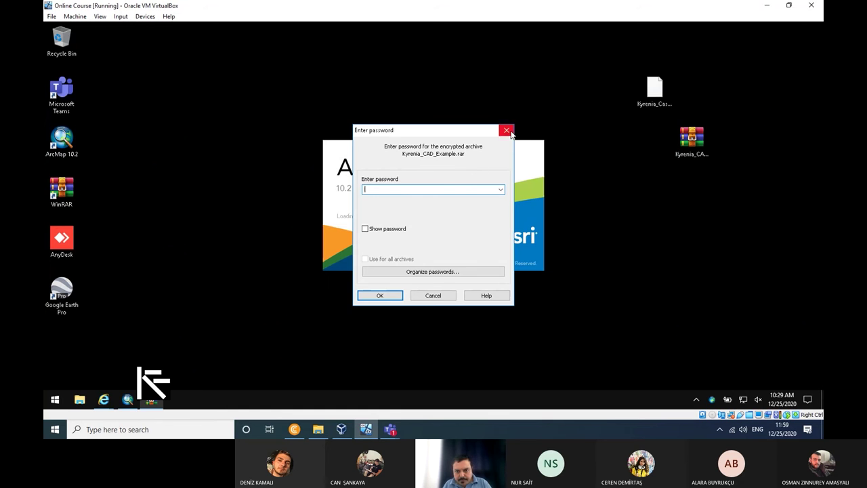
pyautogui.click(506, 130)
pyautogui.rightClick(562, 58)
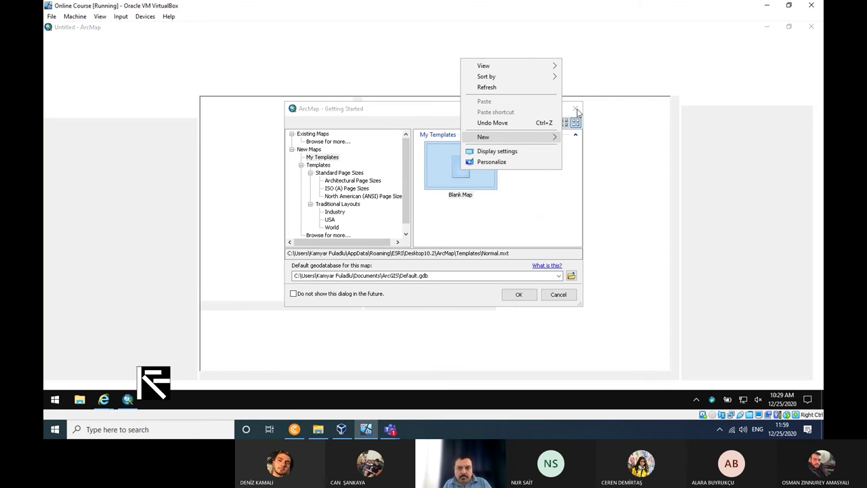
pyautogui.click(576, 110)
pyautogui.click(767, 26)
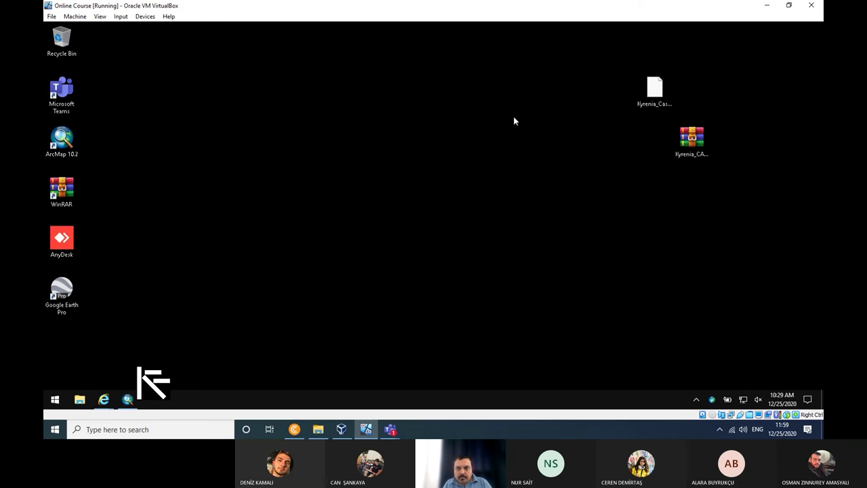
# Create a desktop folder named Kyrenia, move Kyrenia_Castel.dwg into it, and restore ArcMap.
pyautogui.rightClick(529, 132)
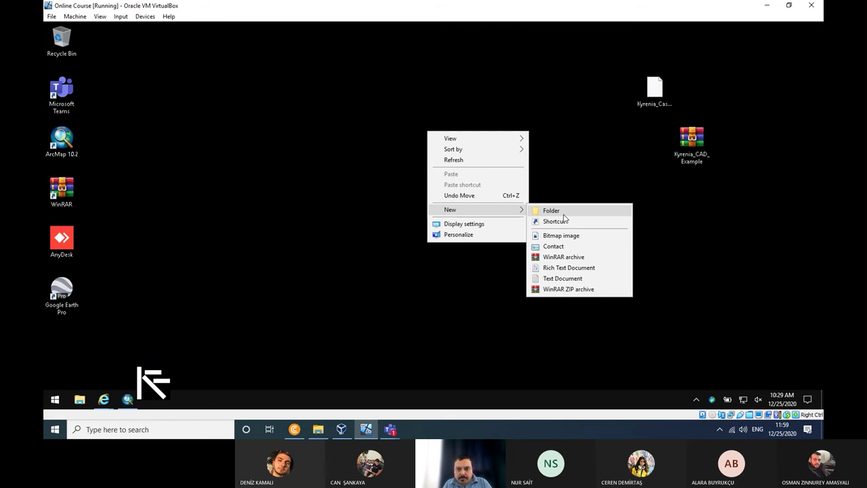
pyautogui.click(550, 210)
pyautogui.write('Ky')
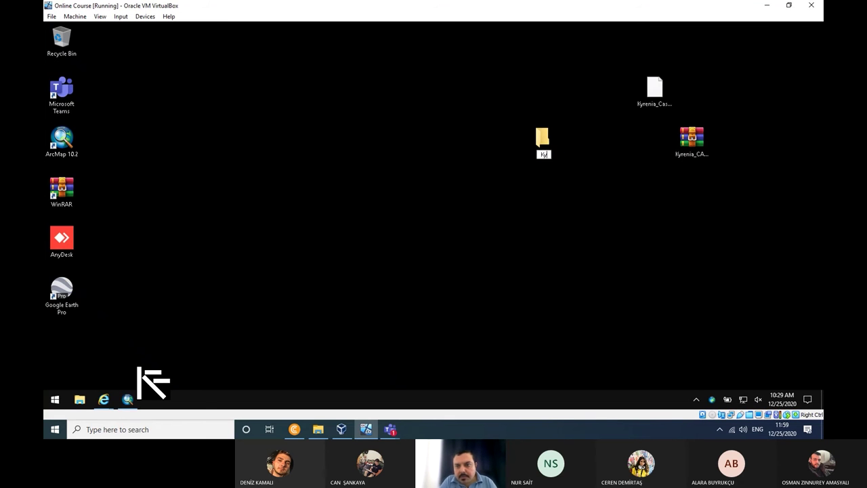
pyautogui.write('renia')
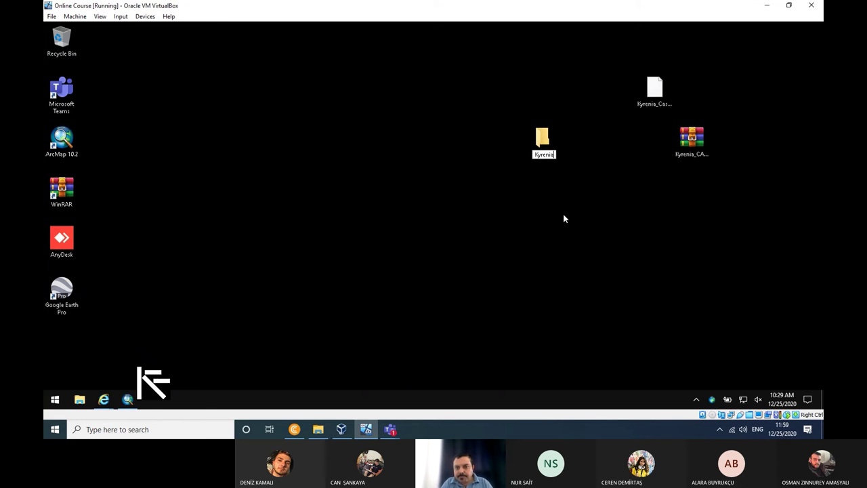
pyautogui.press('Return')
pyautogui.moveTo(656, 90); pyautogui.dragTo(545, 141)
pyautogui.moveTo(644, 87); pyautogui.dragTo(645, 88)
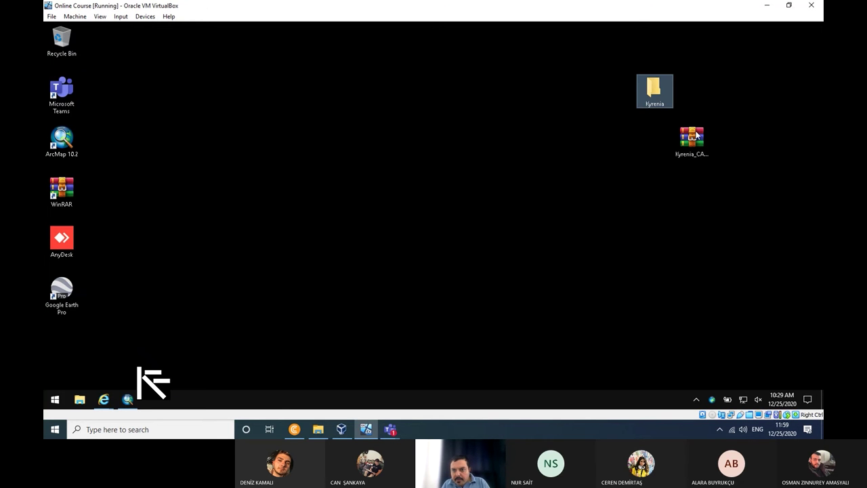
pyautogui.click(128, 399)
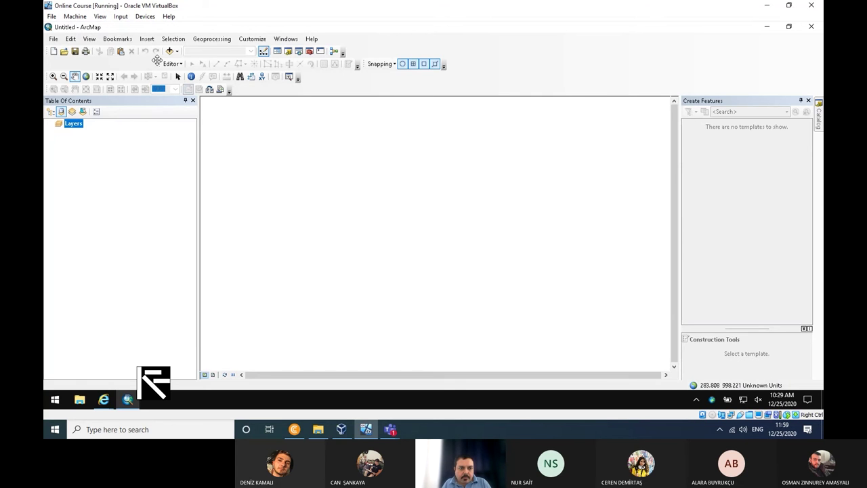
# Rearrange the toolbars and connect Add Data to the desktop Kyrenia folder.
pyautogui.moveTo(156, 61); pyautogui.dragTo(377, 55)
pyautogui.moveTo(48, 73); pyautogui.dragTo(47, 63)
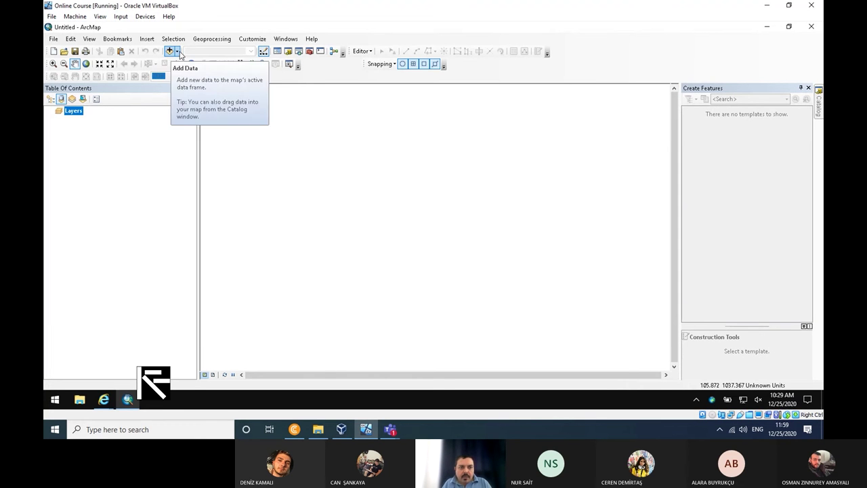
pyautogui.click(179, 52)
pyautogui.click(189, 61)
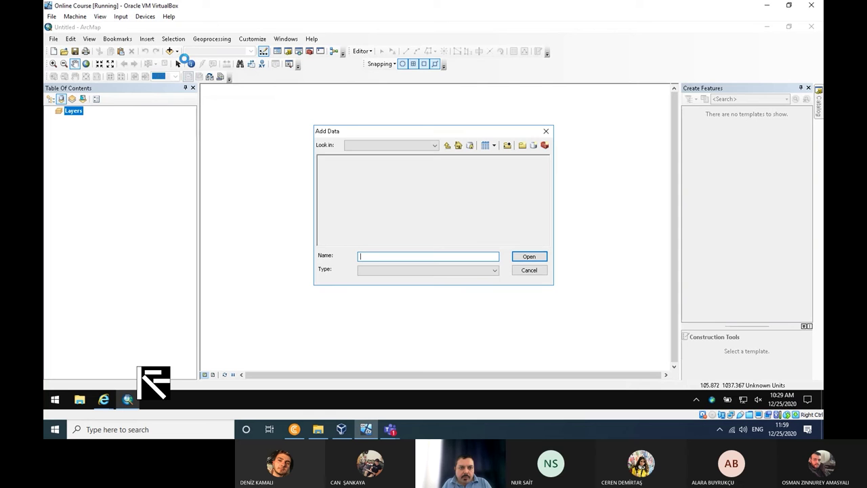
pyautogui.click(433, 145)
pyautogui.click(505, 150)
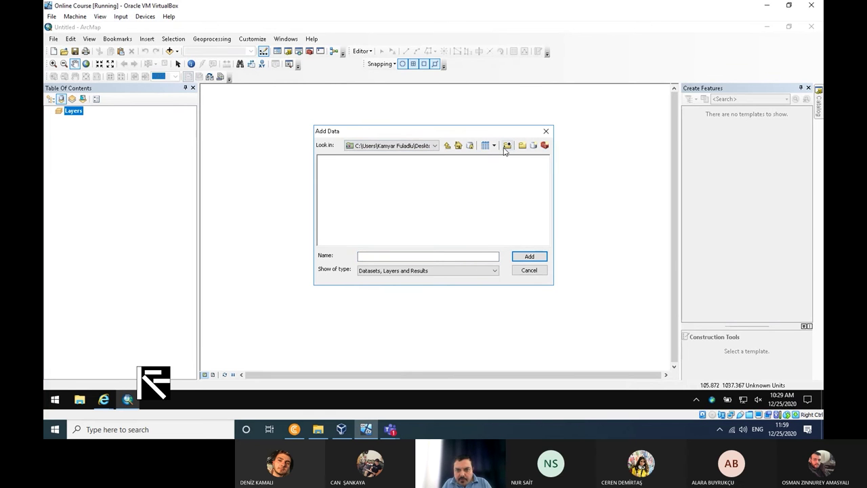
pyautogui.click(506, 149)
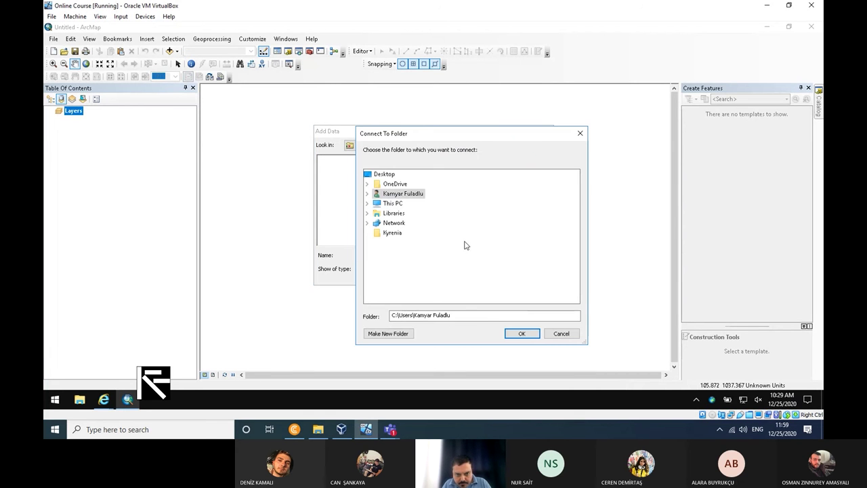
pyautogui.click(387, 234)
pyautogui.click(521, 334)
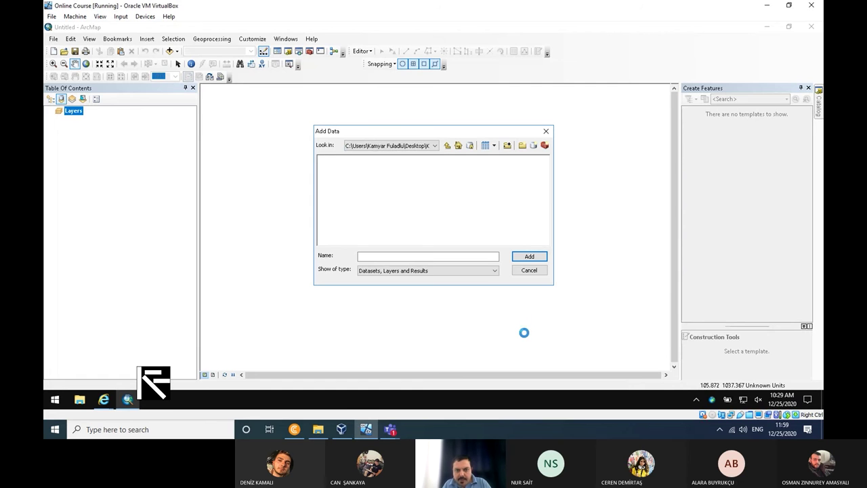
# Add Kyrenia_Castel.dwg to the map, accepting the unknown spatial reference warning.
pyautogui.click(353, 163)
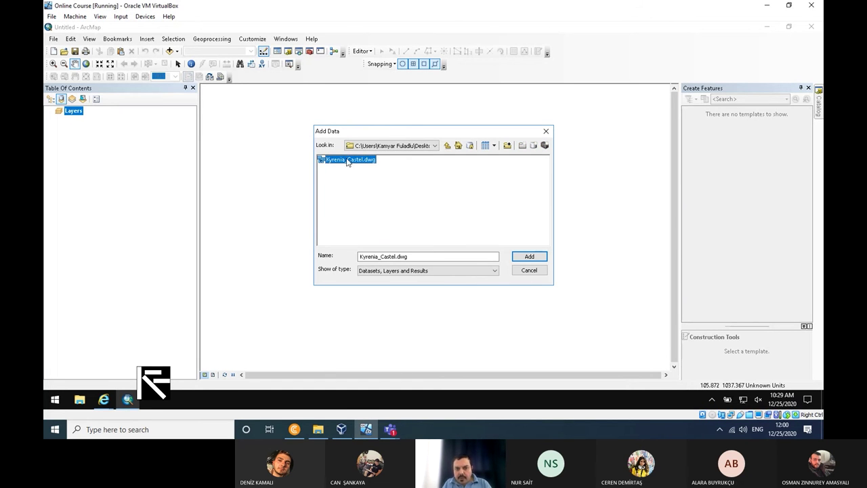
pyautogui.click(529, 256)
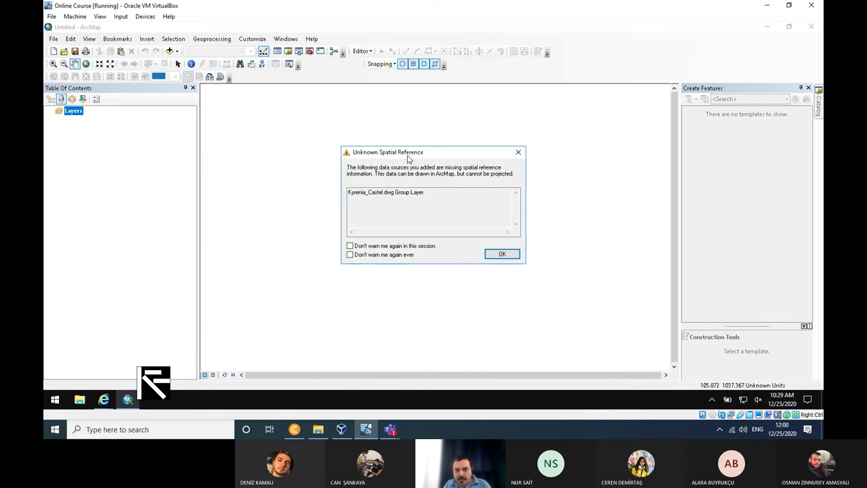
pyautogui.click(501, 254)
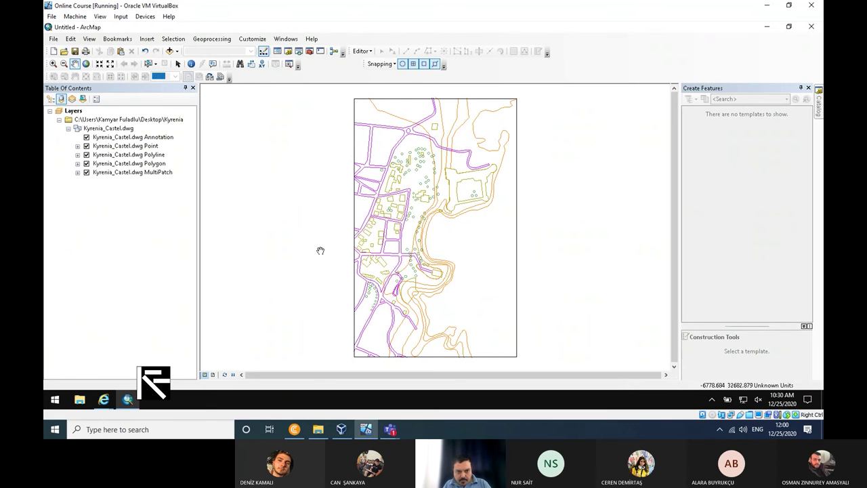
# Expand the Point, Polyline, Polygon and MultiPatch layers to show their symbol classes.
pyautogui.click(77, 147)
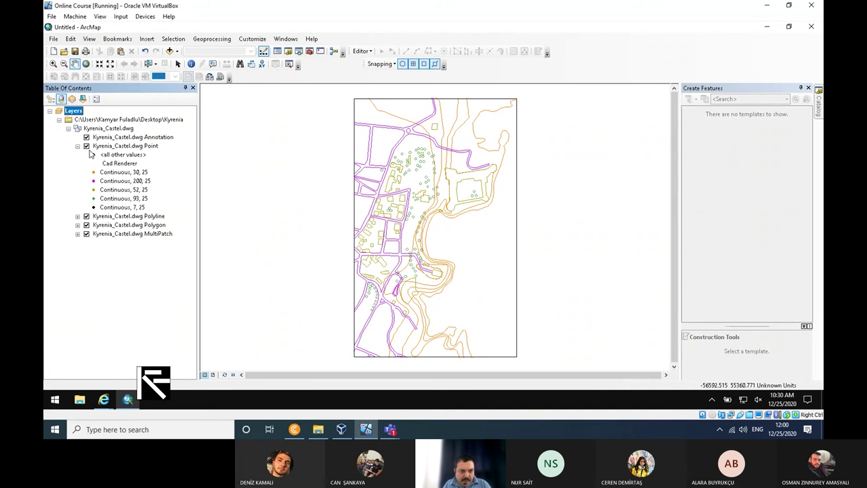
pyautogui.click(78, 216)
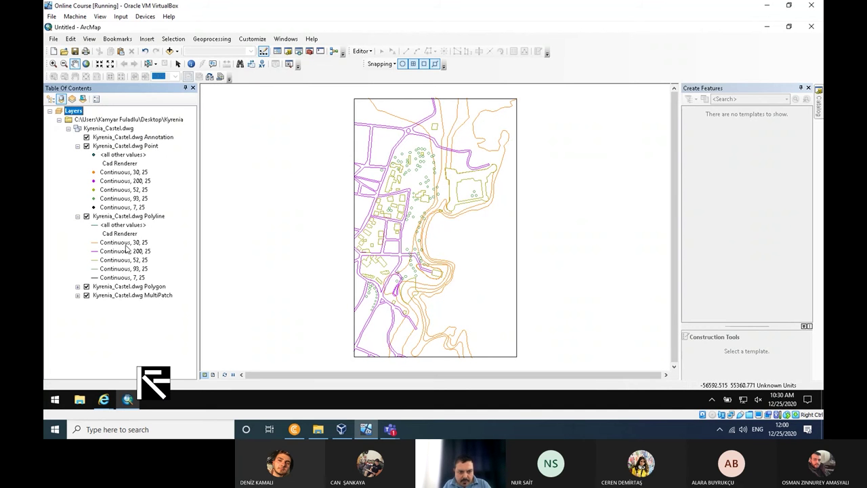
pyautogui.click(78, 287)
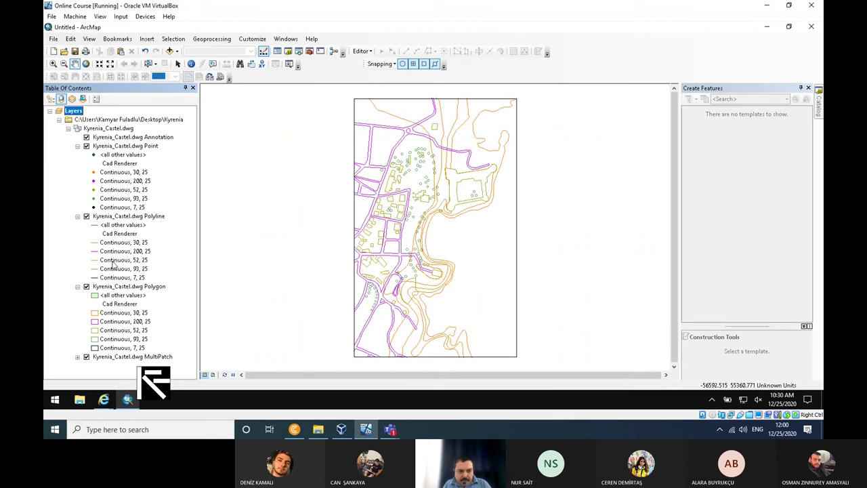
pyautogui.click(77, 357)
pyautogui.scroll(-2, 119, 288)
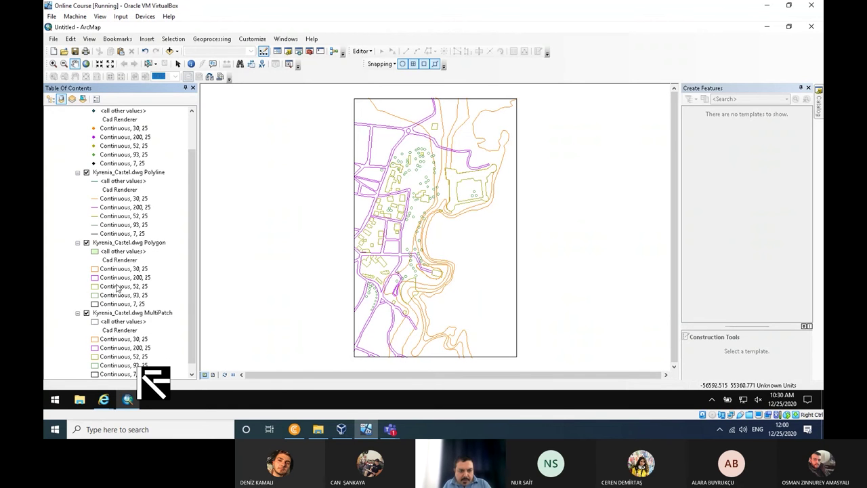
pyautogui.scroll(5, 134, 342)
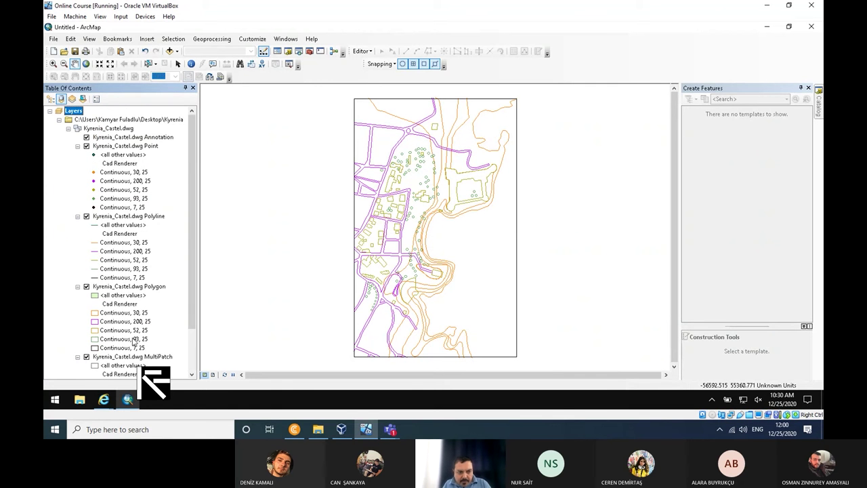
# Switch off the Point, Polygon and MultiPatch layers, keeping Polyline visible.
pyautogui.click(86, 146)
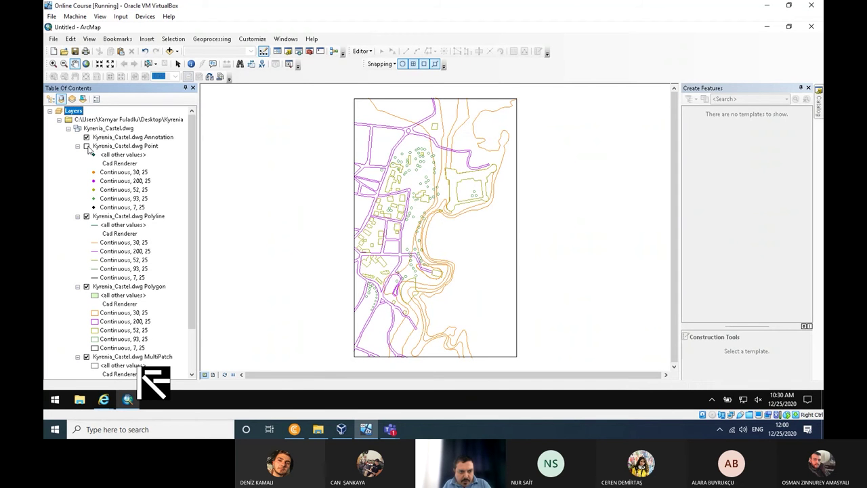
pyautogui.click(86, 217)
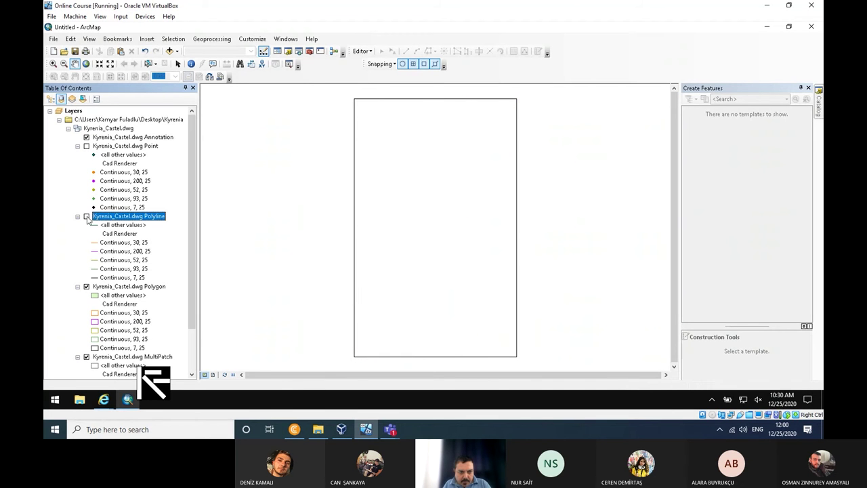
pyautogui.click(87, 216)
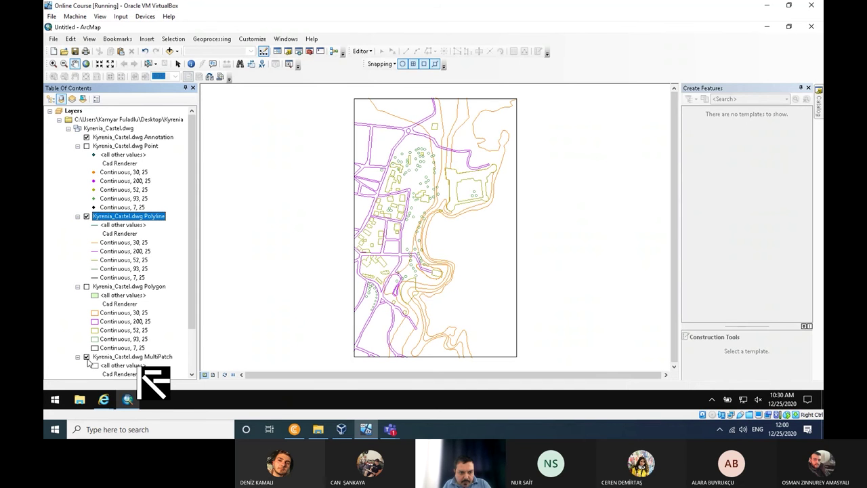
pyautogui.click(86, 357)
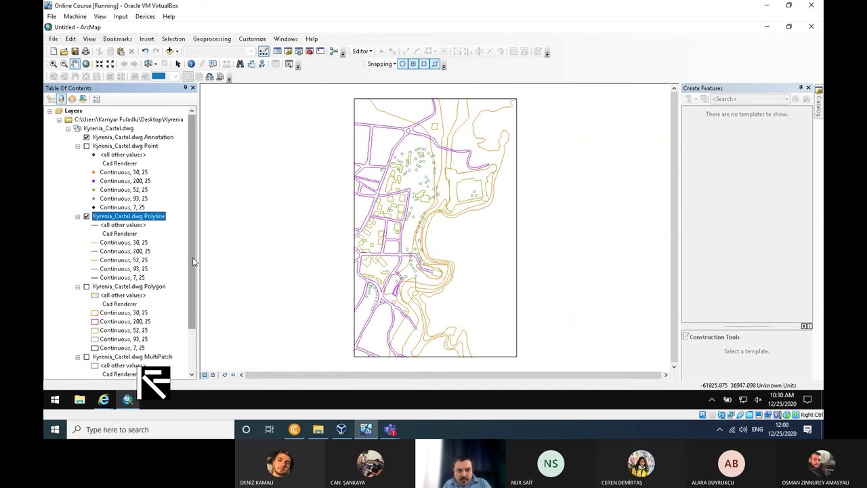
pyautogui.moveTo(193, 262); pyautogui.dragTo(181, 331)
pyautogui.moveTo(189, 282); pyautogui.dragTo(194, 209)
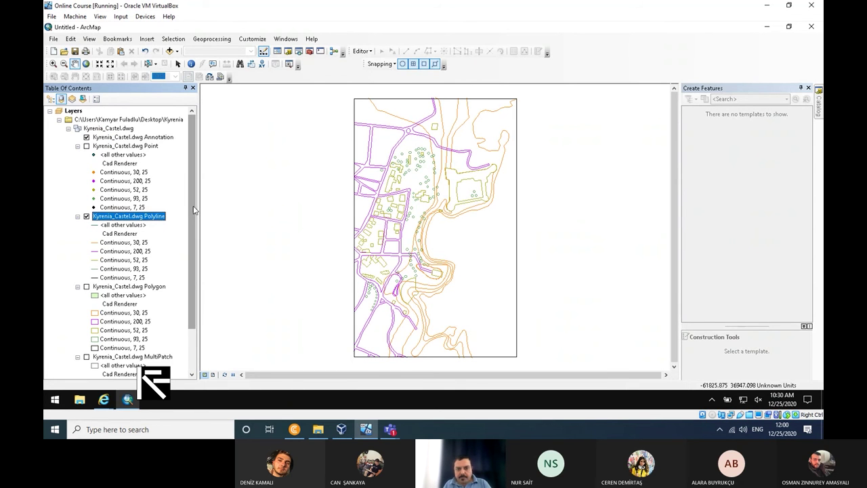
# Export the Polyline layer's features via Data > Export Data to Example.shp and add it to the map.
pyautogui.rightClick(135, 218)
pyautogui.moveTo(223, 191)
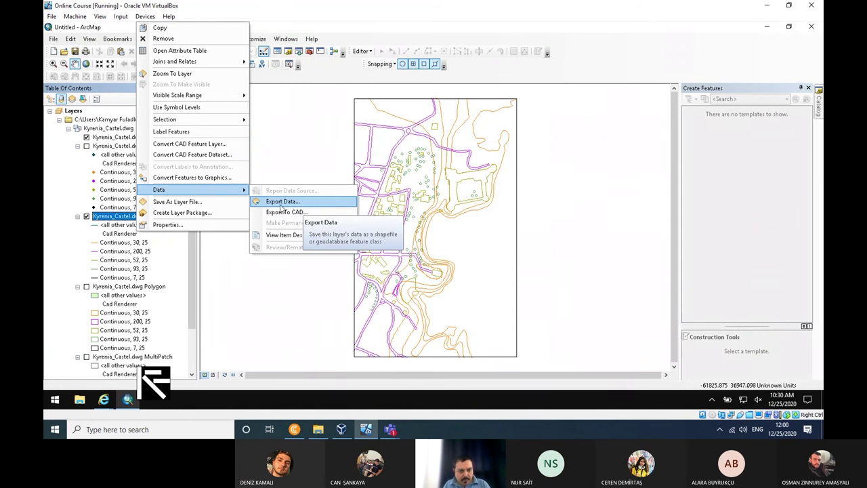
pyautogui.click(286, 204)
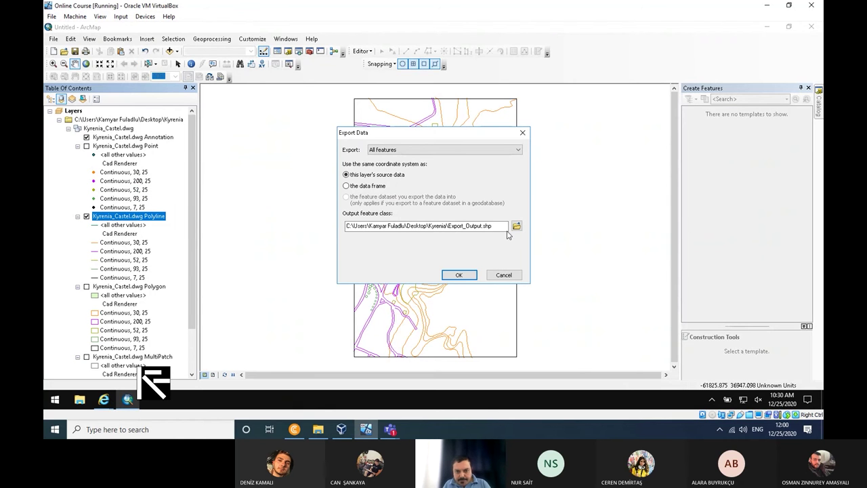
pyautogui.click(517, 225)
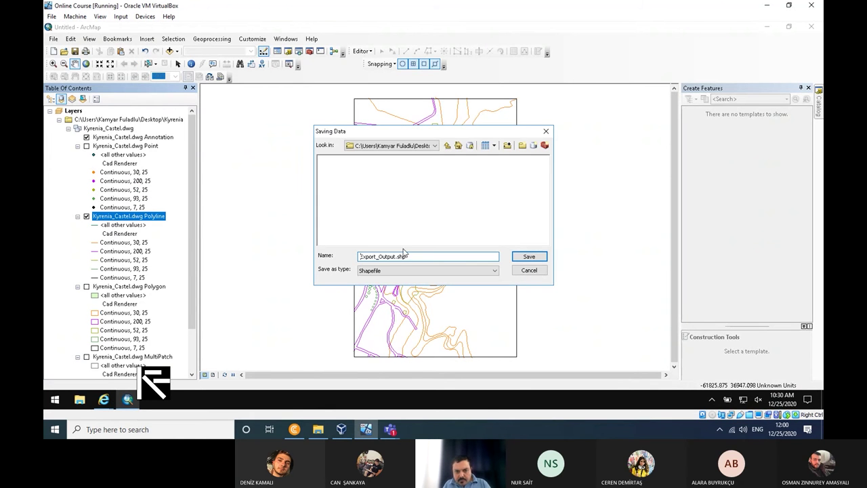
pyautogui.moveTo(396, 258); pyautogui.dragTo(322, 236)
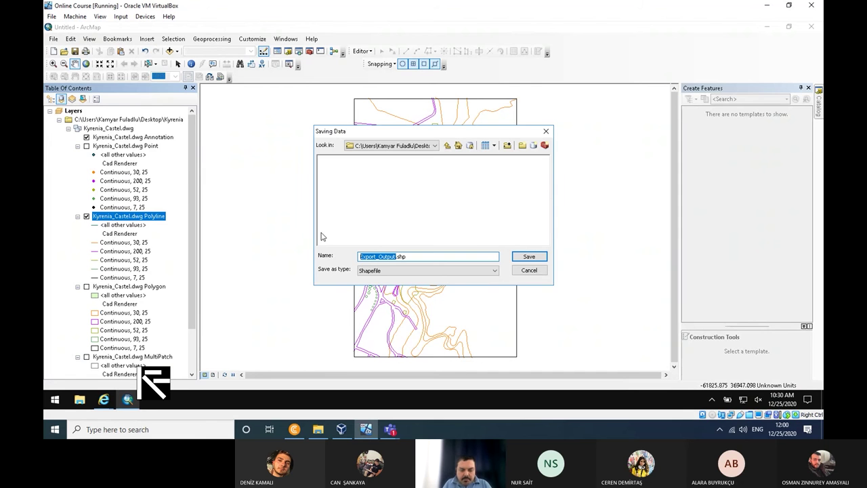
pyautogui.write('Exa')
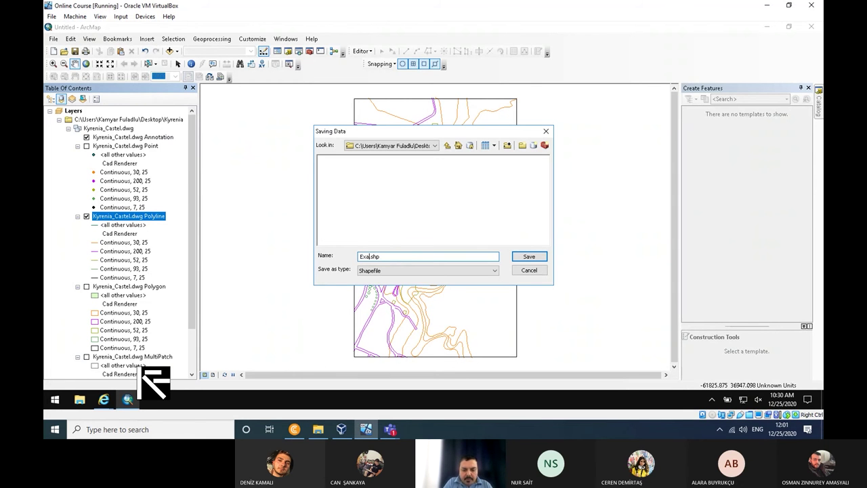
pyautogui.write('mple')
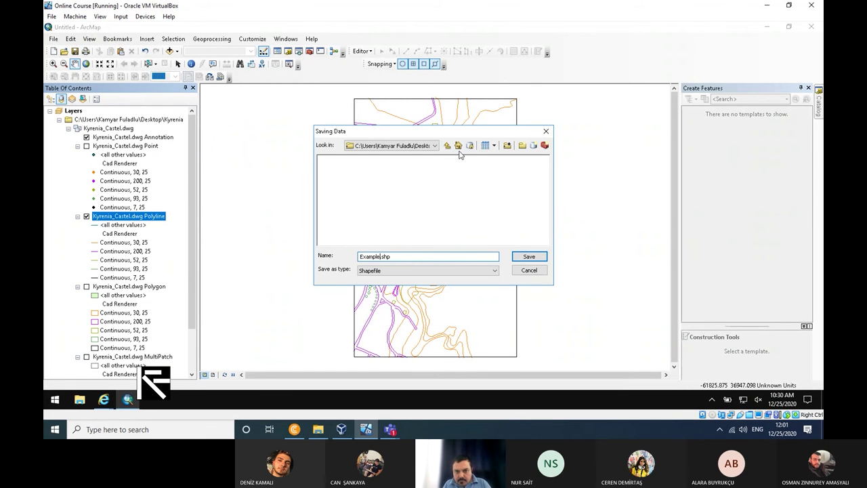
pyautogui.click(435, 145)
pyautogui.click(442, 192)
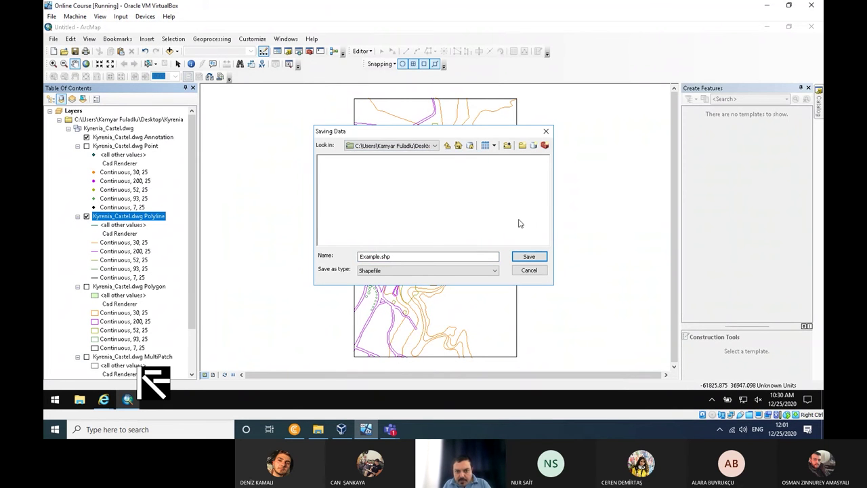
pyautogui.click(528, 256)
pyautogui.click(460, 275)
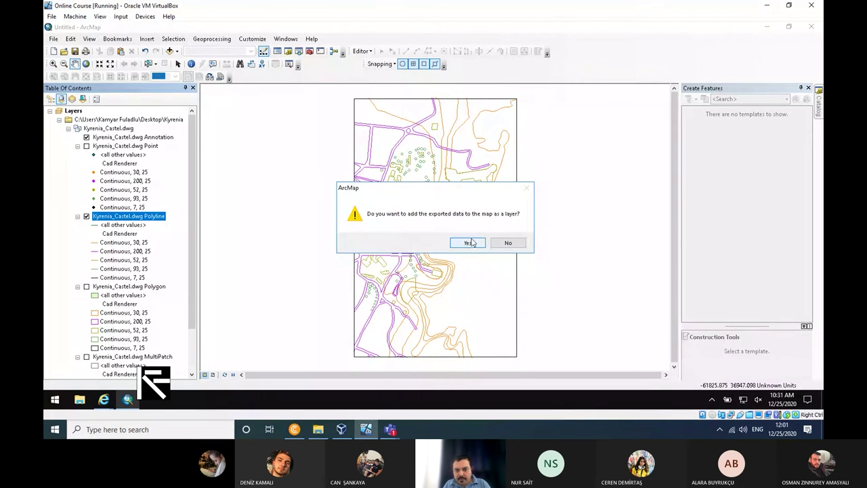
pyautogui.click(469, 243)
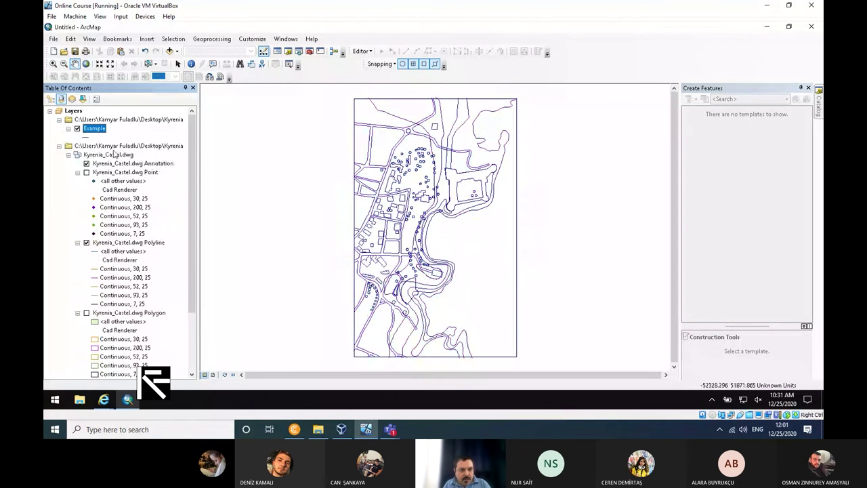
# Remove the Kyrenia_Castel.dwg group layer and open the Example layer's attribute table.
pyautogui.rightClick(103, 147)
pyautogui.click(120, 151)
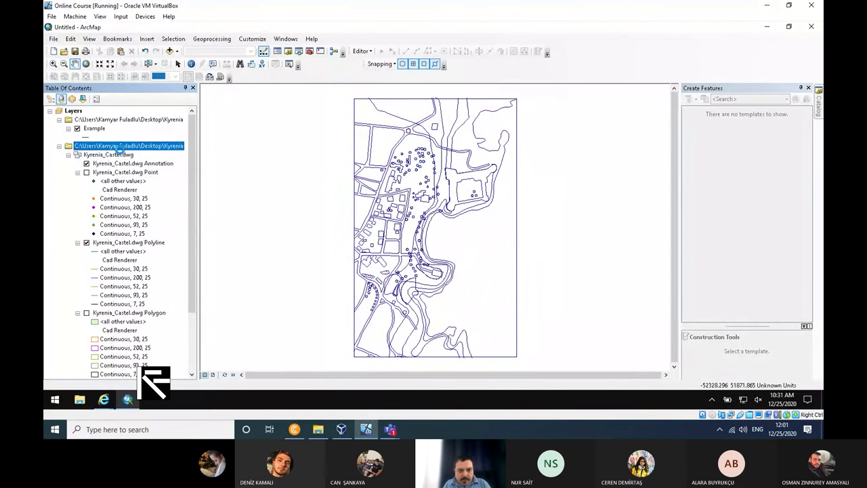
pyautogui.rightClick(93, 128)
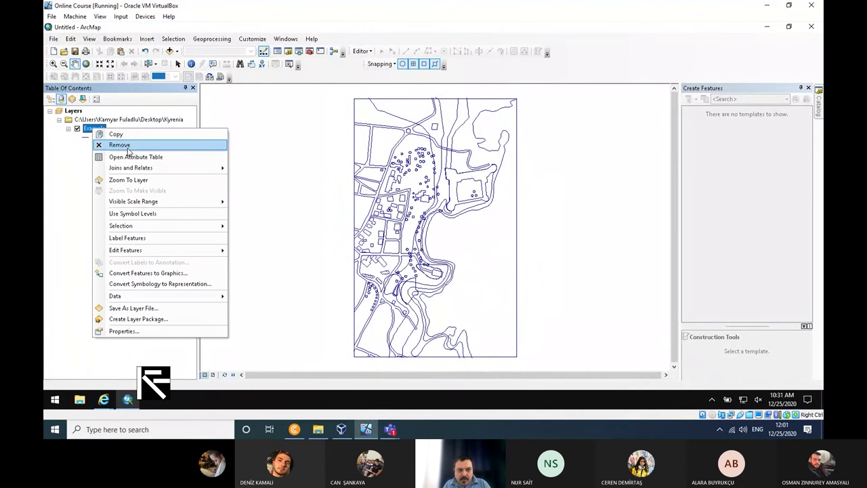
pyautogui.click(138, 153)
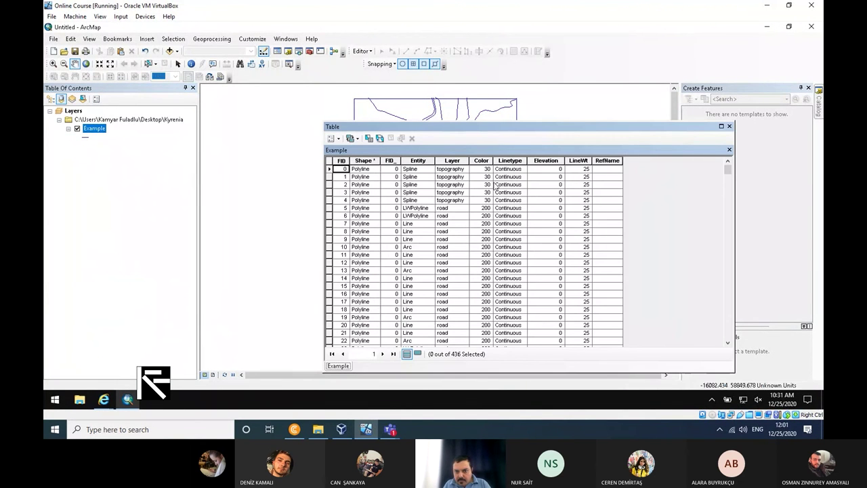
# Review the Layer and Entity columns of the Example attribute table, then close it.
pyautogui.click(453, 161)
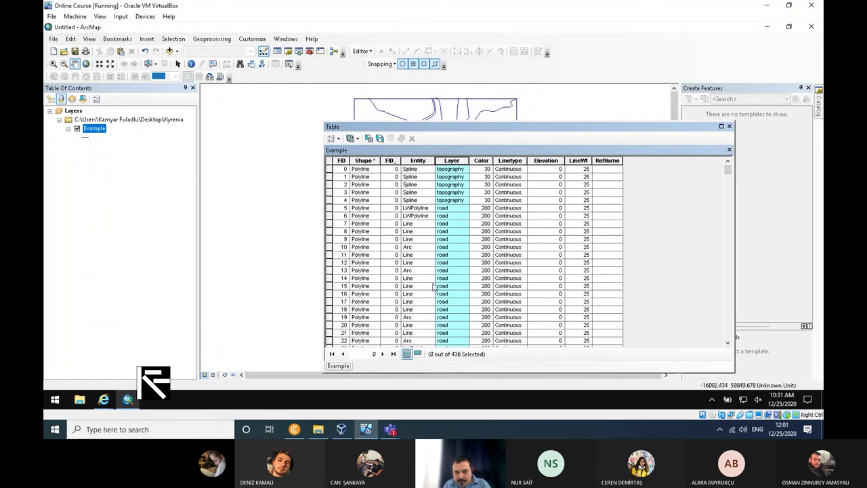
pyautogui.click(418, 161)
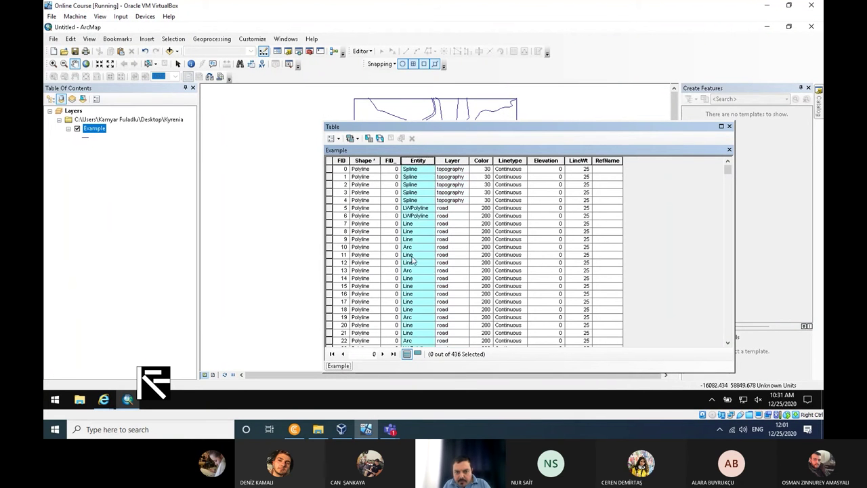
pyautogui.scroll(-10, 412, 270)
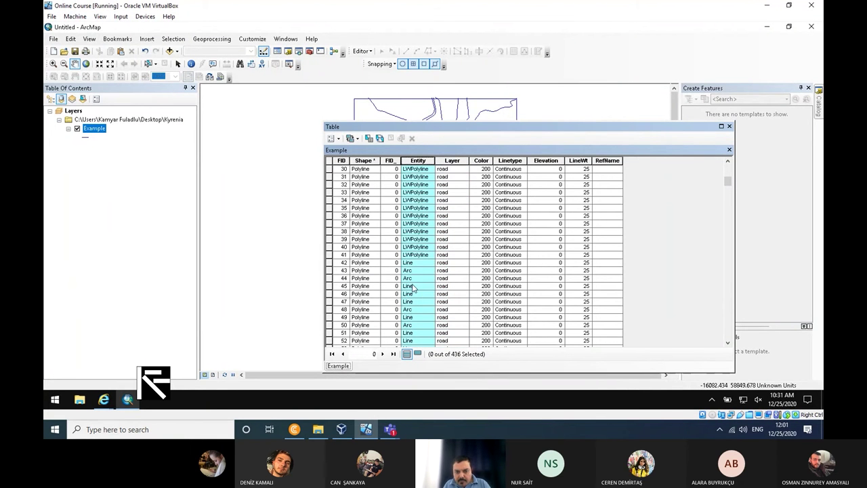
pyautogui.scroll(10, 416, 326)
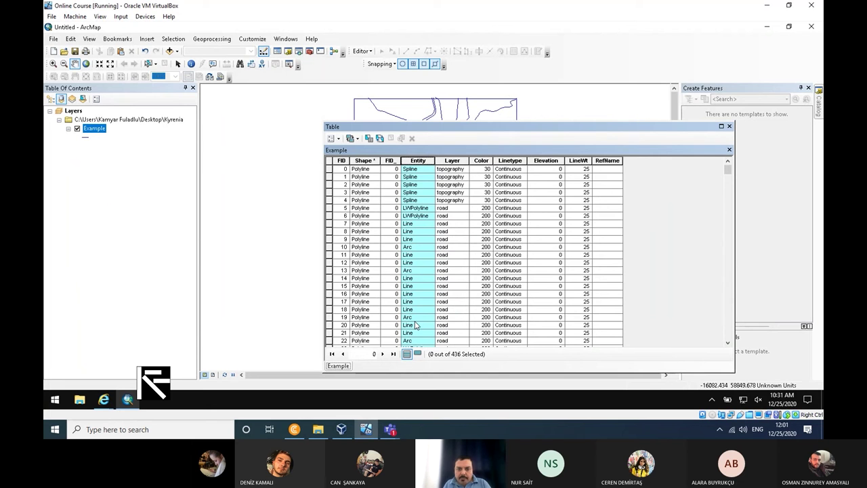
pyautogui.scroll(-20, 412, 244)
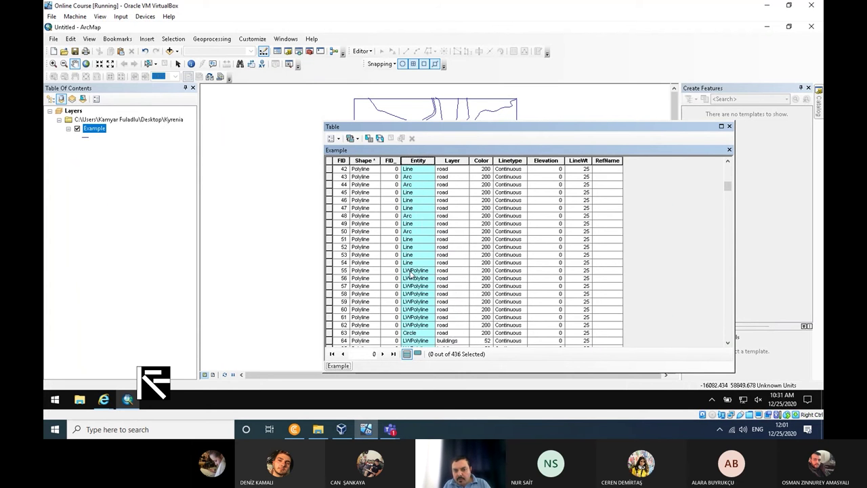
pyautogui.scroll(-6, 412, 319)
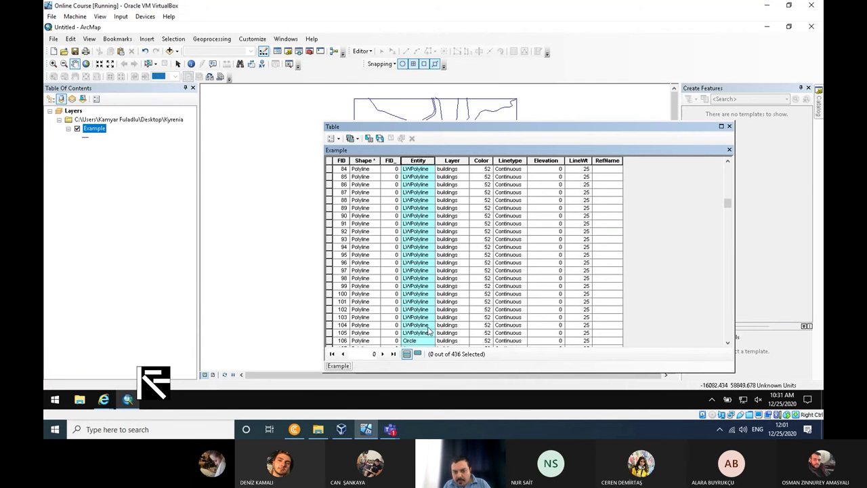
pyautogui.scroll(-10, 431, 326)
pyautogui.scroll(17, 439, 312)
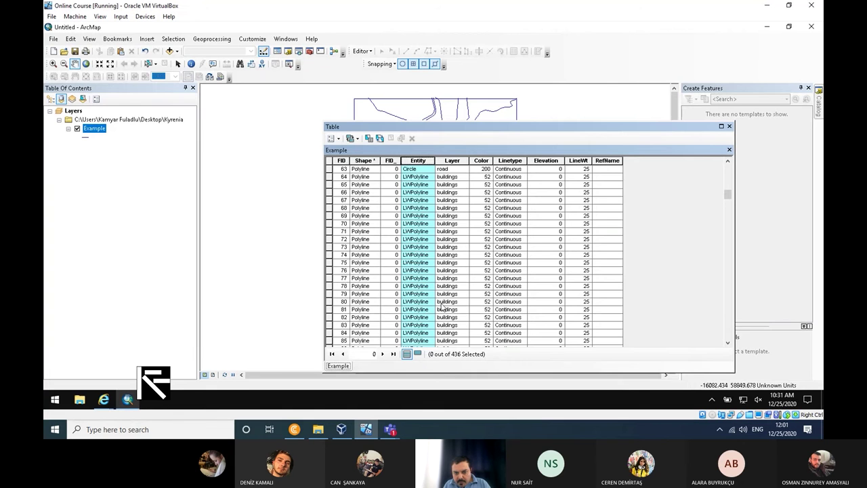
pyautogui.scroll(20, 442, 307)
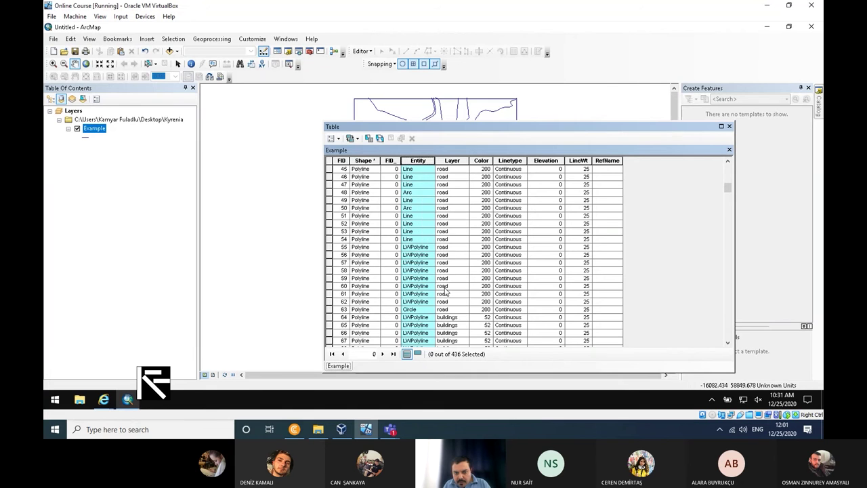
pyautogui.click(729, 126)
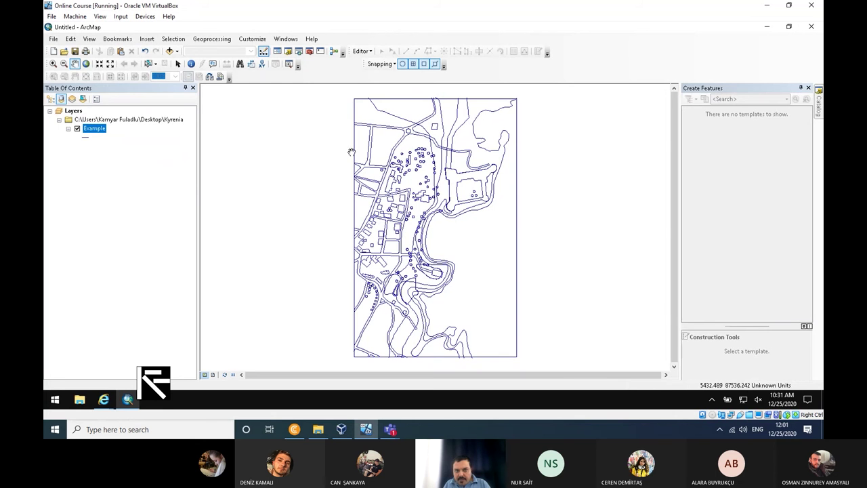
pyautogui.rightClick(101, 129)
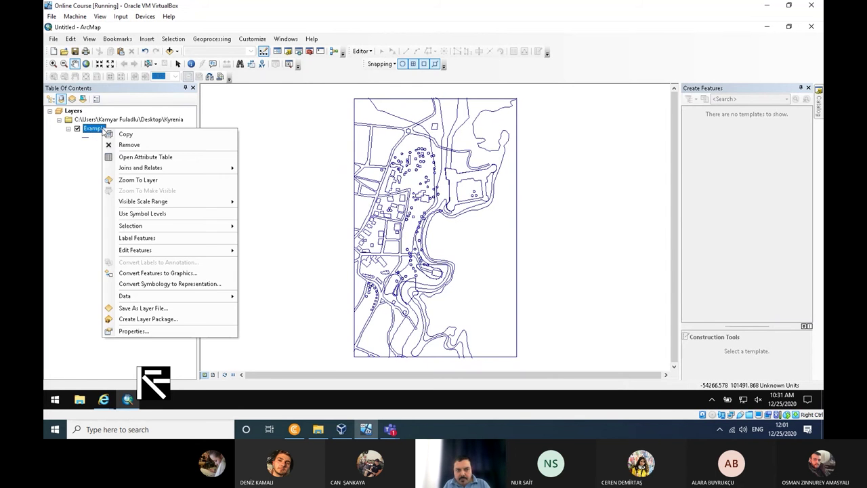
pyautogui.click(183, 331)
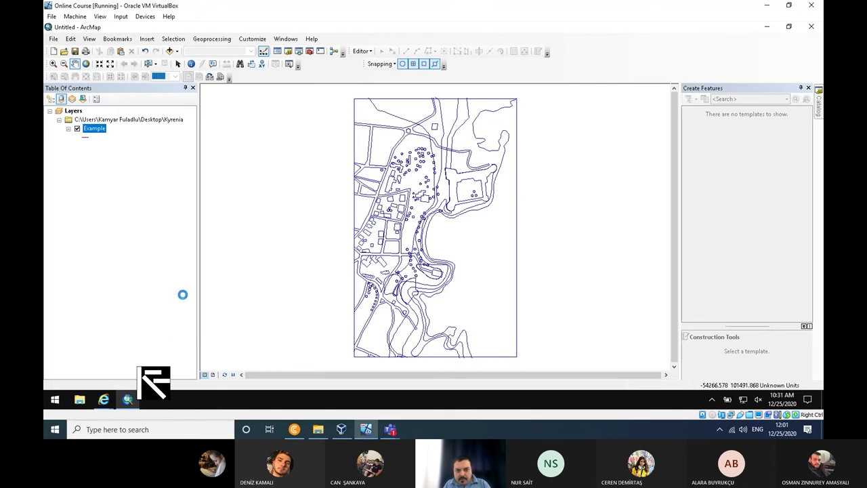
pyautogui.click(288, 101)
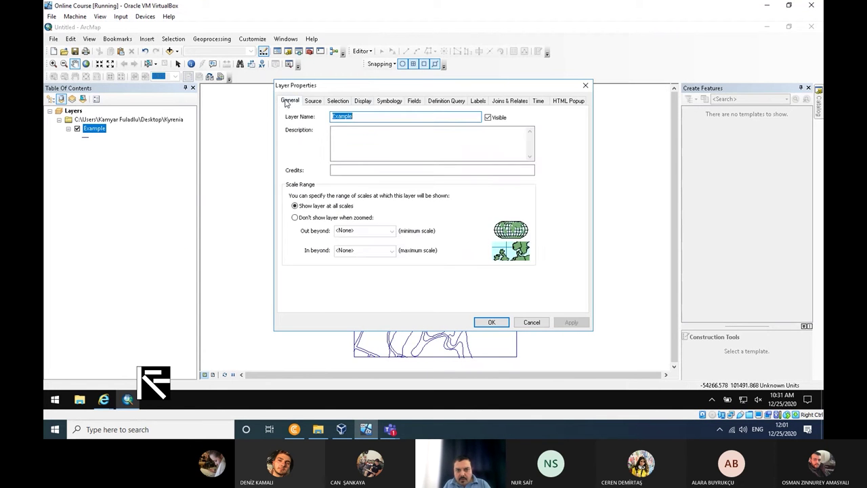
pyautogui.click(313, 101)
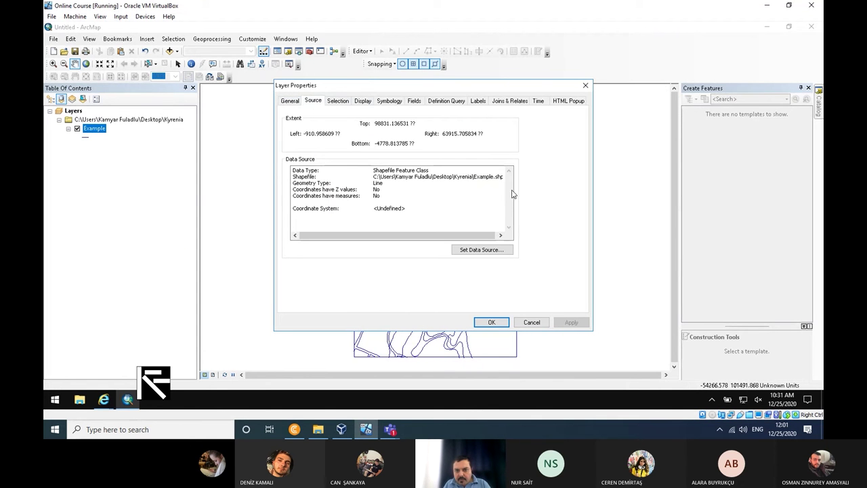
pyautogui.click(586, 85)
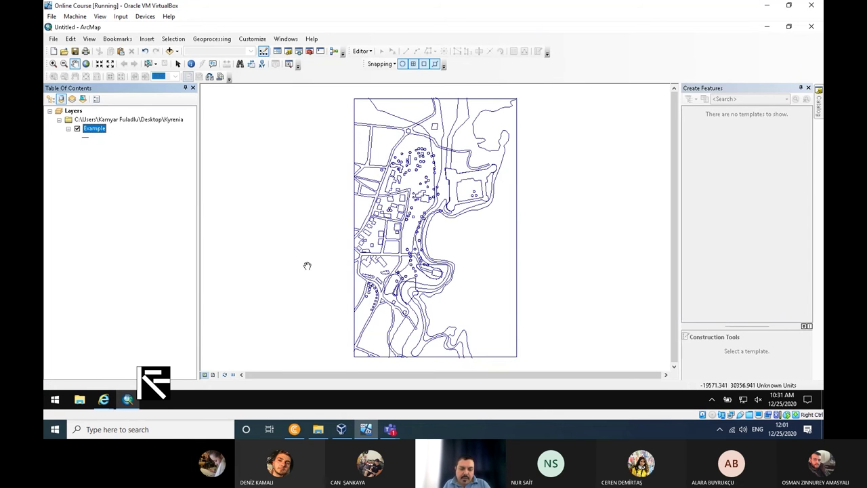
# Launch a new ArcMap 10.2 session and open the Kyrenia folder to find Kyrenia_Castel.dwg.
pyautogui.click(767, 27)
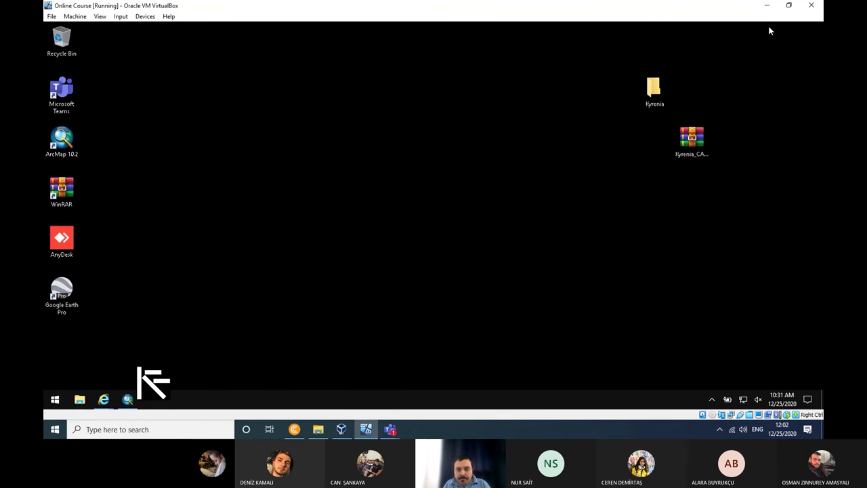
pyautogui.click(70, 148)
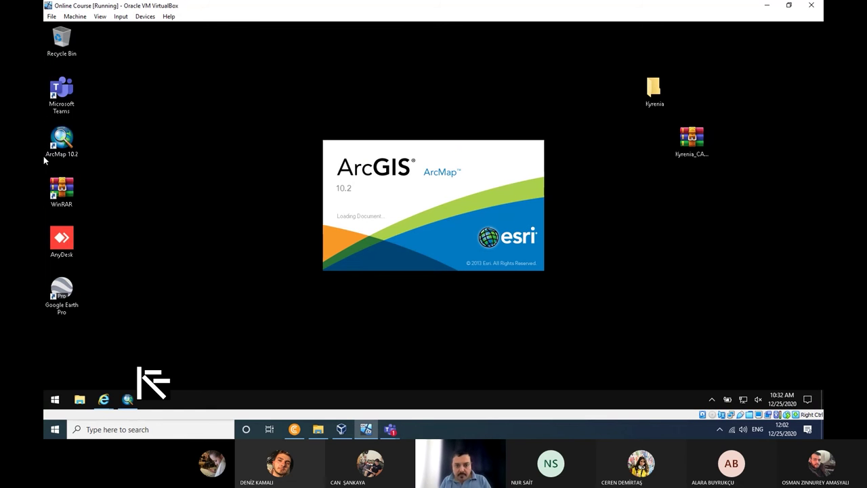
pyautogui.doubleClick(655, 89)
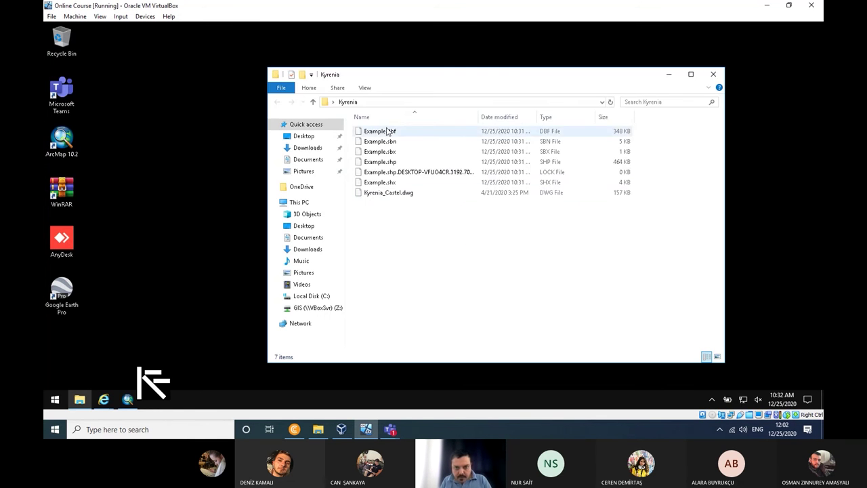
pyautogui.click(408, 197)
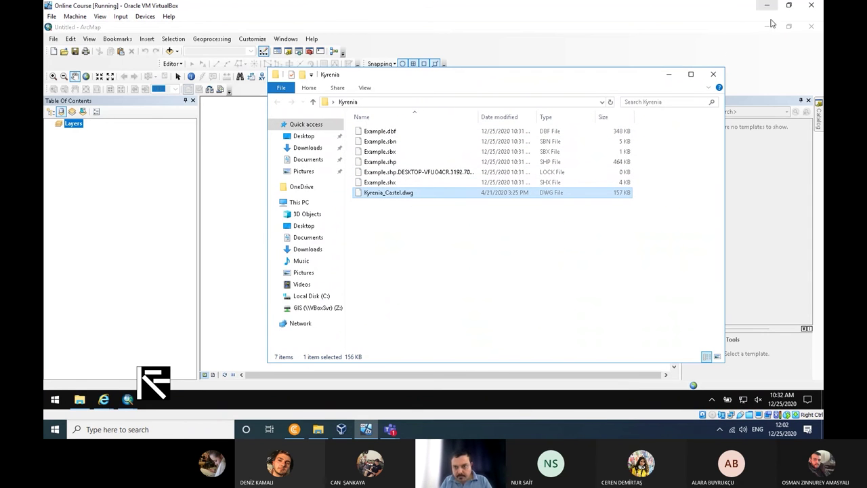
# Dismiss the startup prompt and add the Imagery basemap to the untitled map.
pyautogui.click(671, 76)
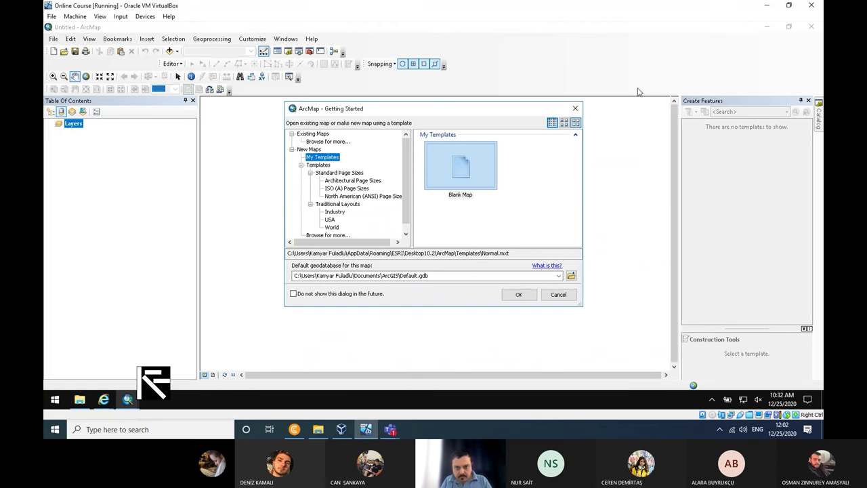
pyautogui.click(577, 110)
pyautogui.click(176, 51)
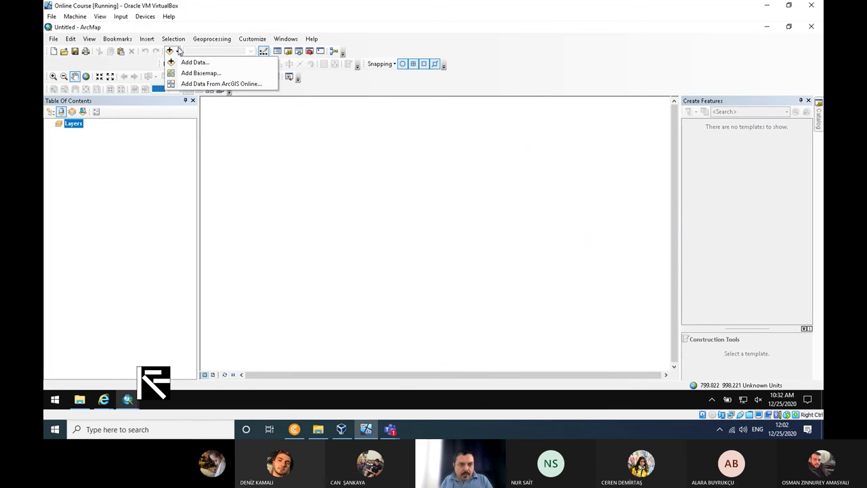
pyautogui.click(216, 73)
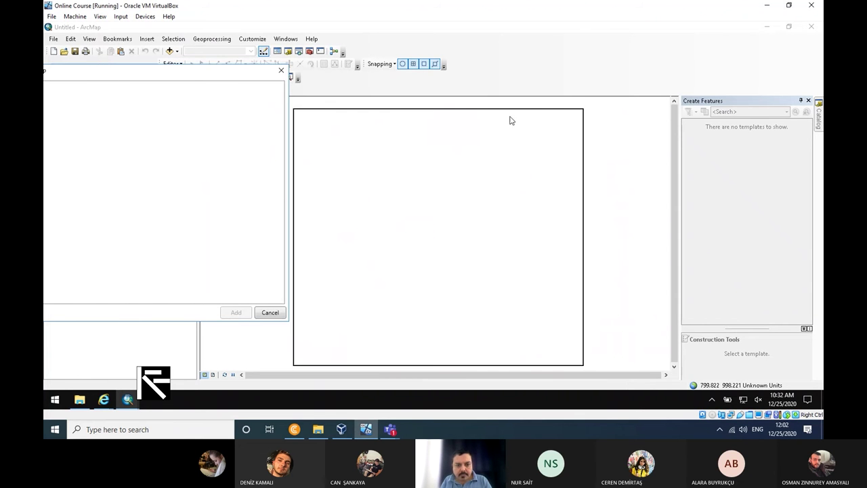
pyautogui.click(328, 157)
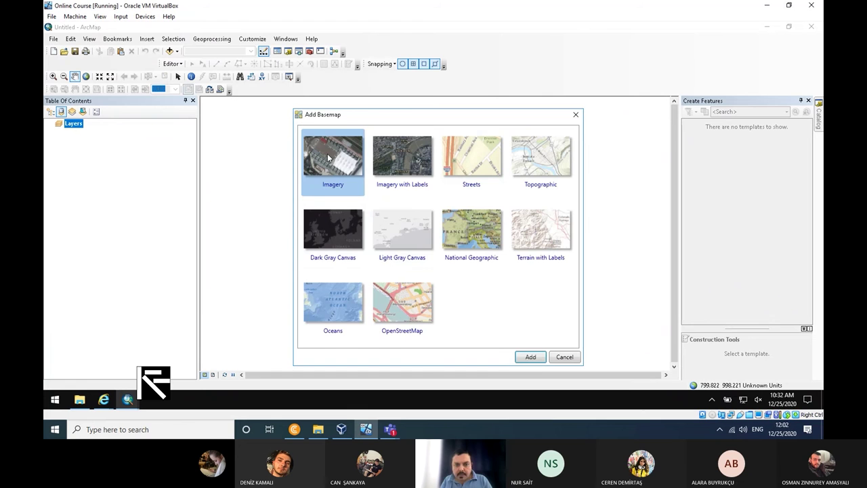
pyautogui.click(531, 357)
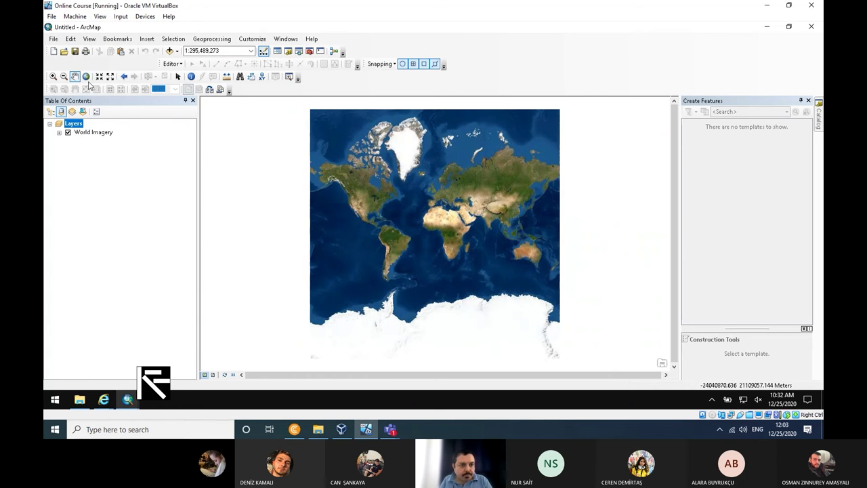
# Zoom the imagery from the whole world down to Kyrenia's harbour and castle at about 1:6,996.
pyautogui.click(53, 76)
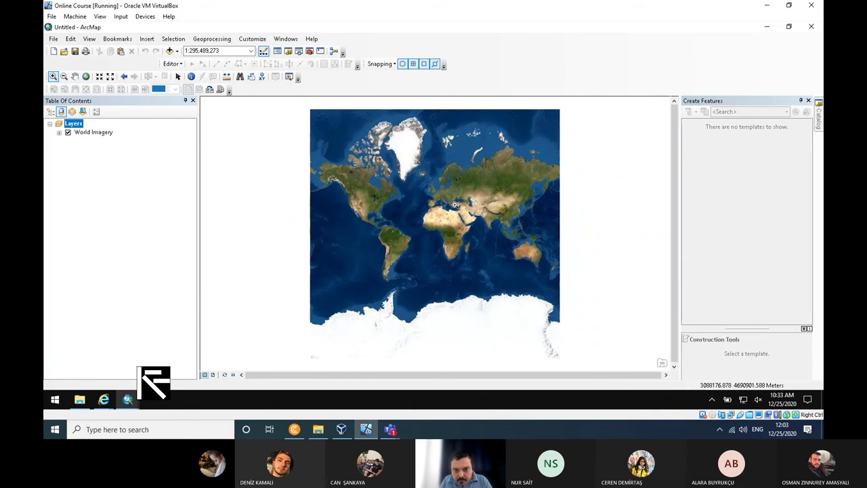
pyautogui.moveTo(456, 208); pyautogui.dragTo(464, 219)
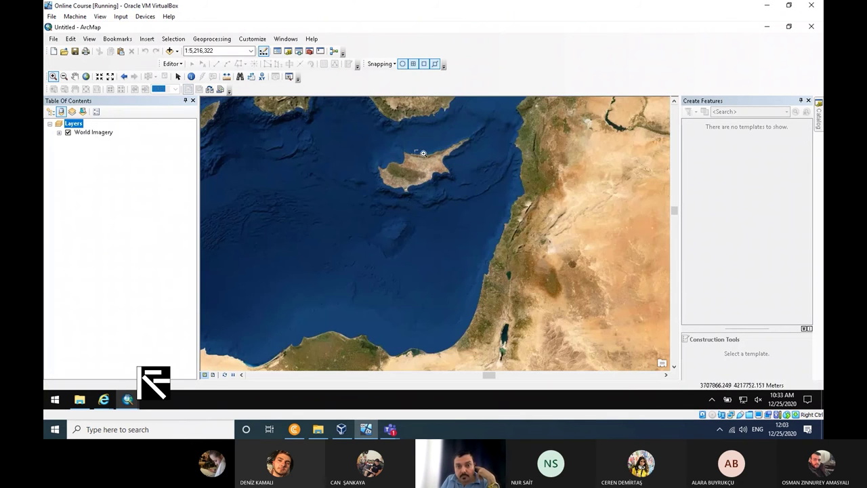
pyautogui.moveTo(422, 154); pyautogui.dragTo(430, 162)
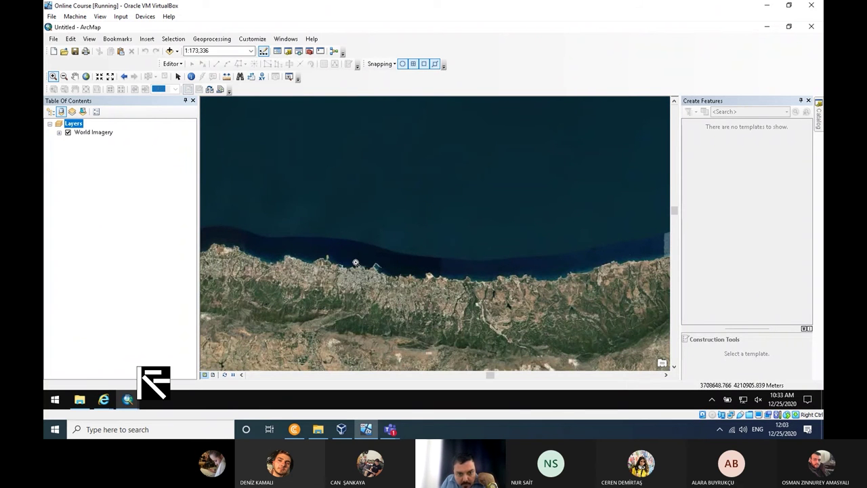
pyautogui.moveTo(354, 261); pyautogui.dragTo(382, 277)
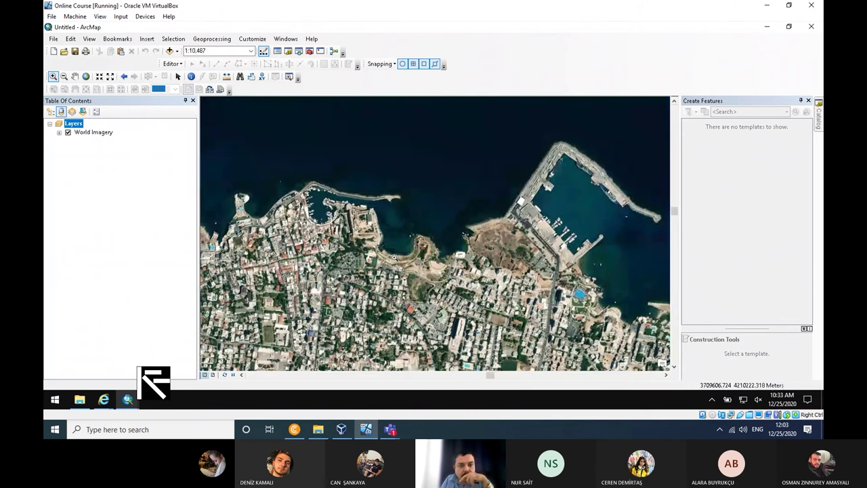
pyautogui.click(674, 367)
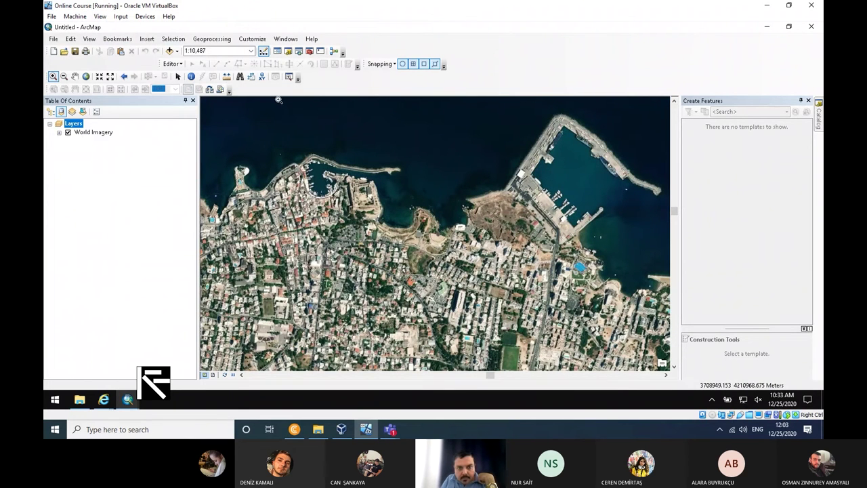
pyautogui.moveTo(277, 101); pyautogui.dragTo(527, 301)
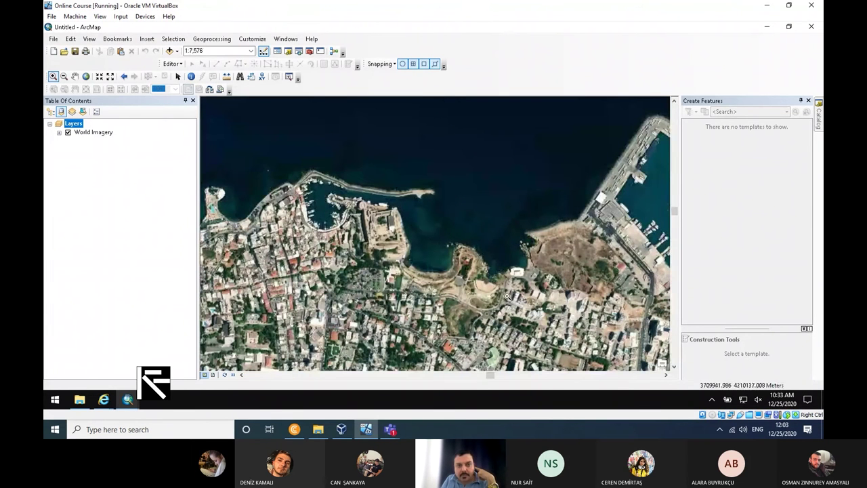
pyautogui.moveTo(250, 101); pyautogui.dragTo(619, 354)
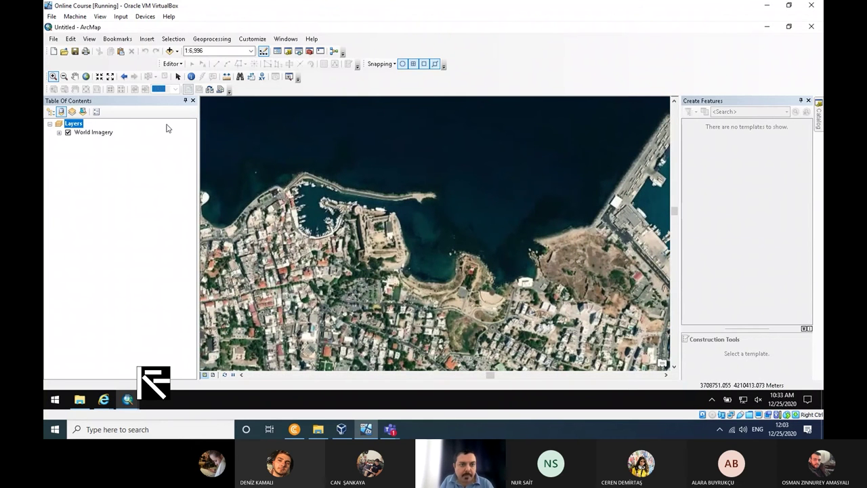
pyautogui.click(117, 39)
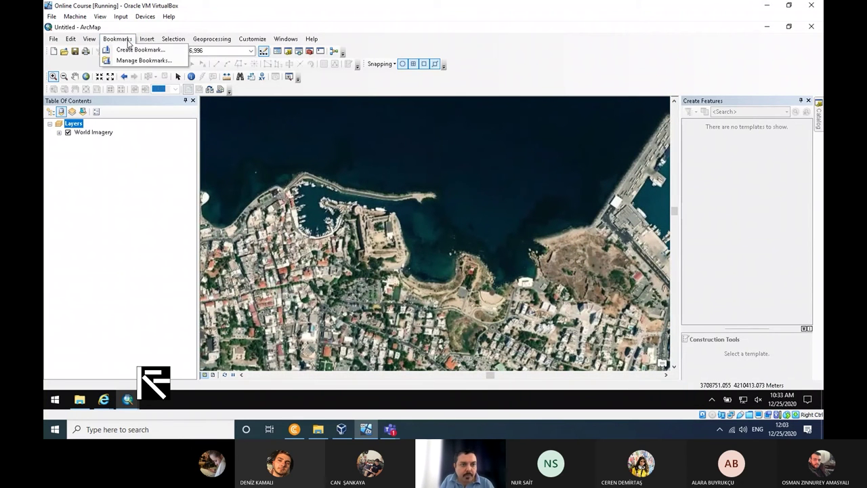
# Save the current harbour and castle view as a bookmark named 'Site'.
pyautogui.click(150, 61)
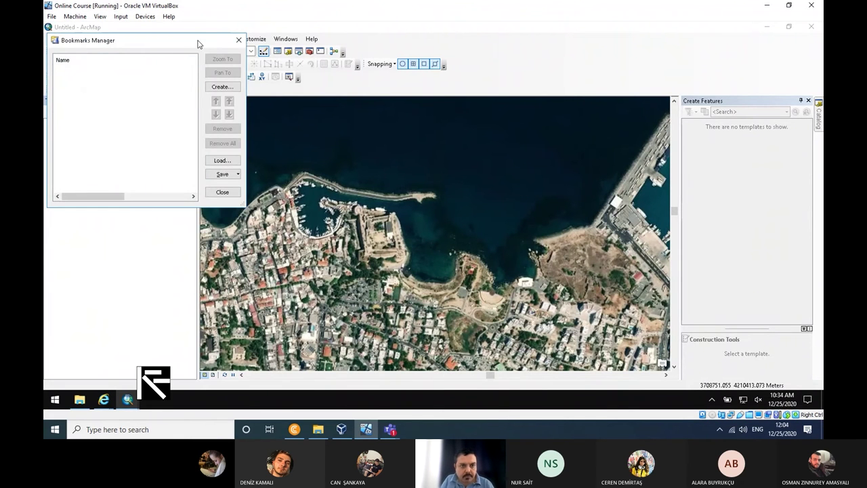
pyautogui.click(239, 40)
pyautogui.click(118, 38)
pyautogui.click(143, 48)
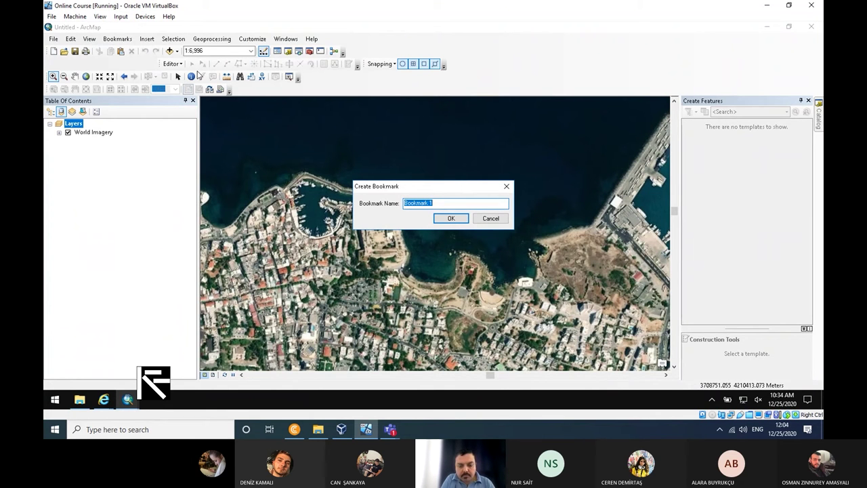
pyautogui.write('Site')
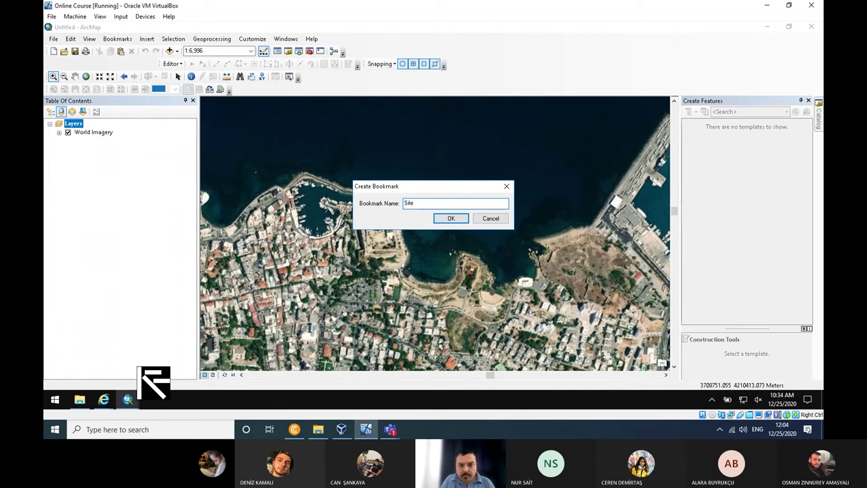
pyautogui.click(451, 218)
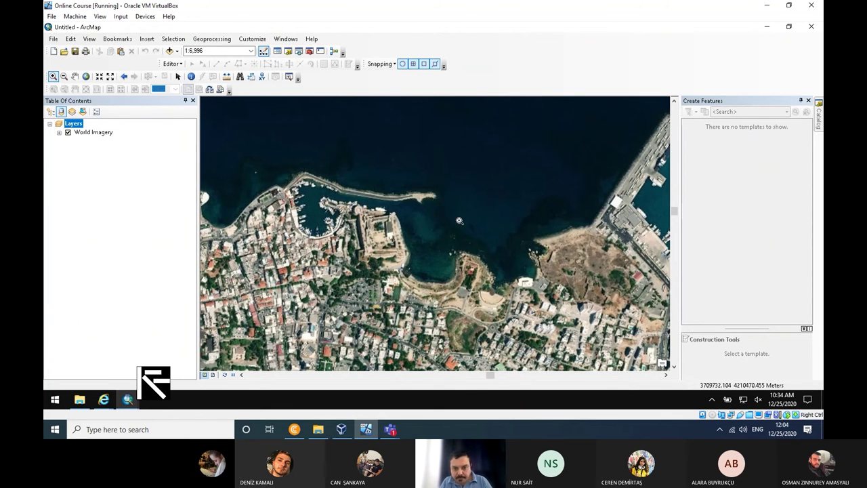
# Hide World Imagery, add Example.shp despite the spatial reference warning, and zoom to it.
pyautogui.click(67, 133)
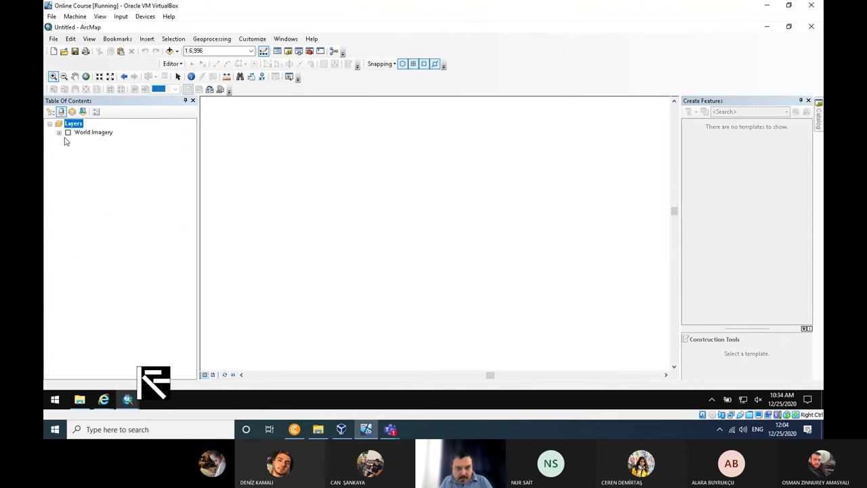
pyautogui.click(175, 51)
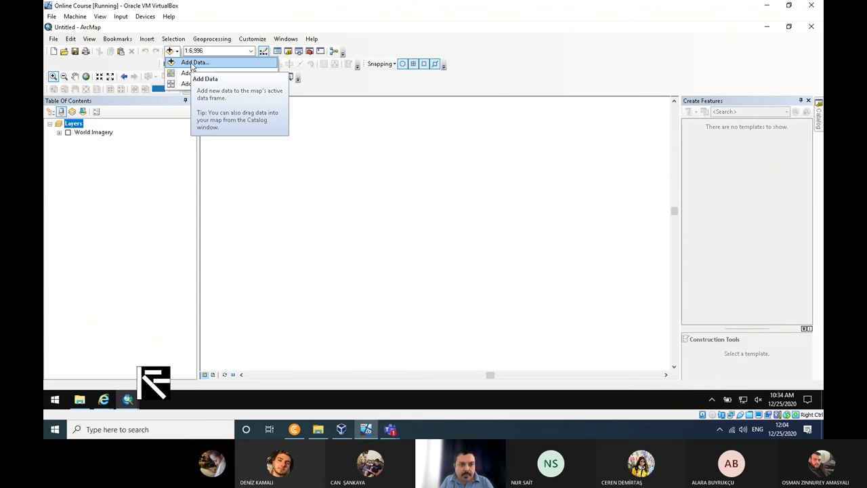
pyautogui.click(191, 63)
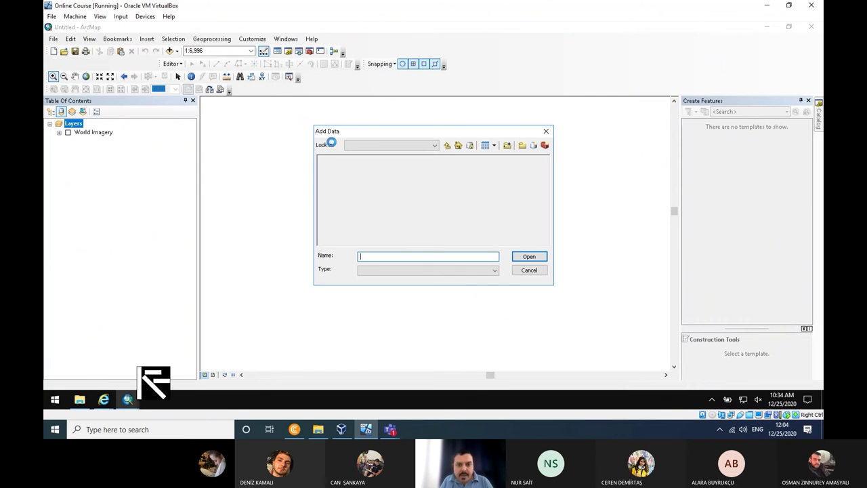
pyautogui.click(333, 168)
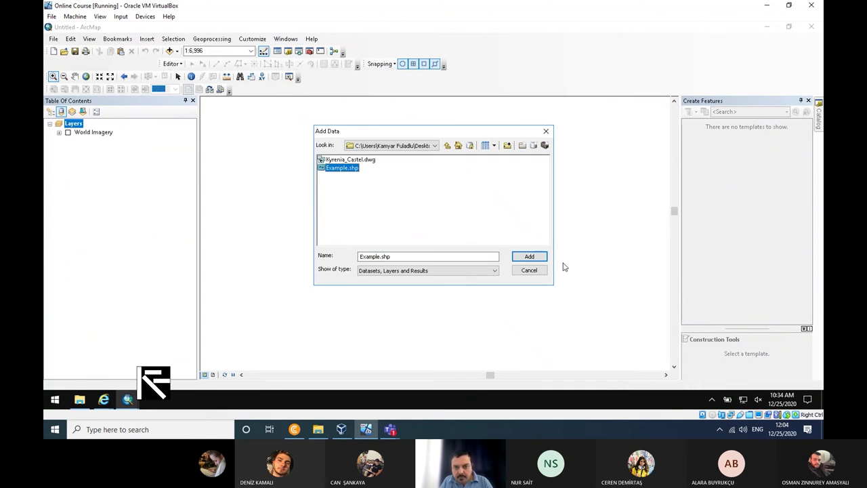
pyautogui.click(529, 256)
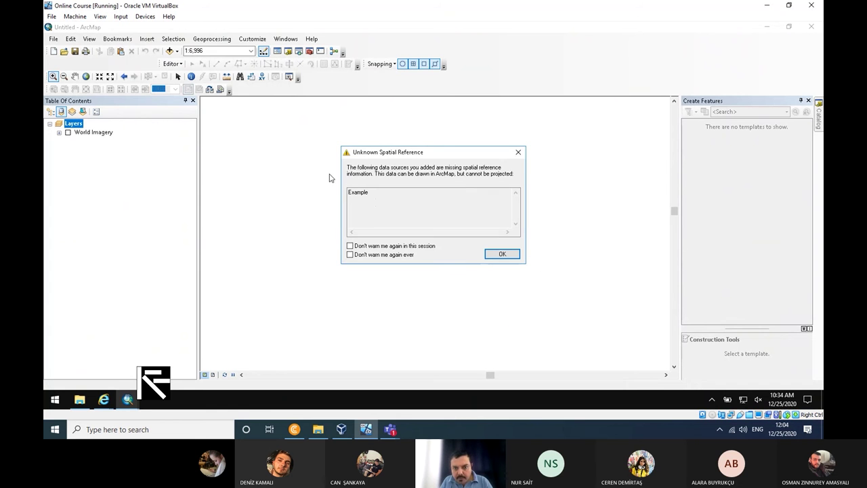
pyautogui.click(510, 259)
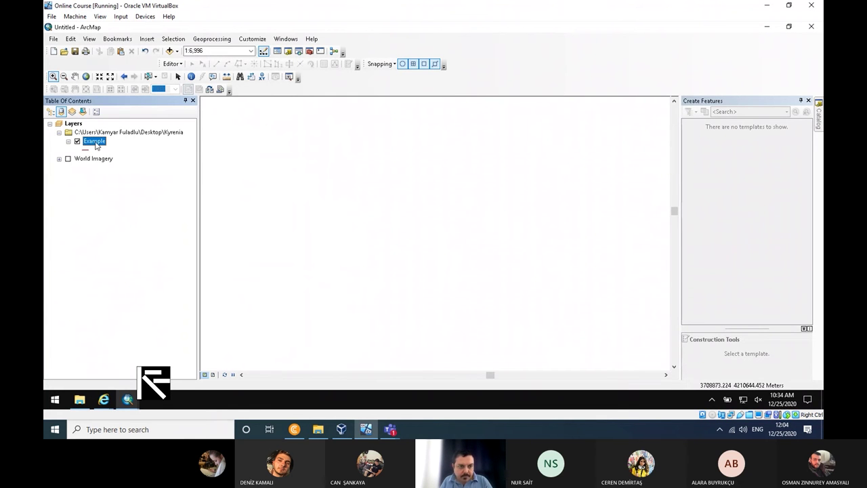
pyautogui.rightClick(94, 144)
pyautogui.click(151, 195)
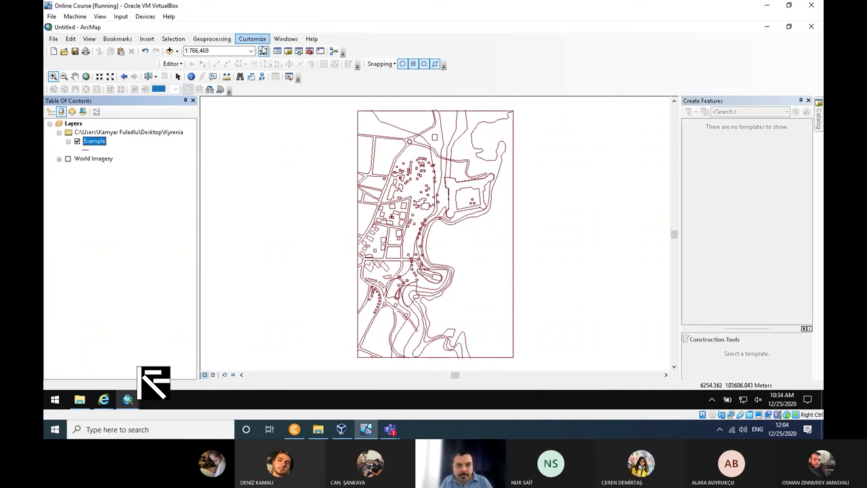
# Dock the Editor toolbar below the main toolbar.
pyautogui.click(263, 51)
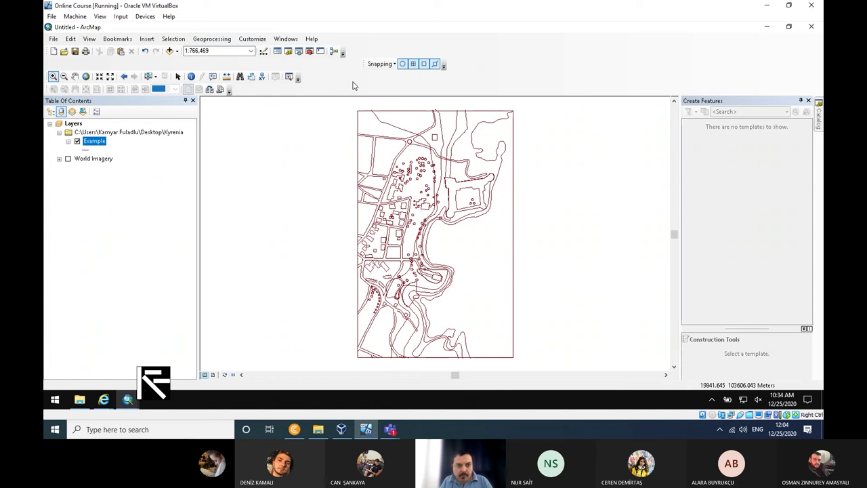
pyautogui.click(263, 51)
pyautogui.moveTo(157, 63); pyautogui.dragTo(346, 53)
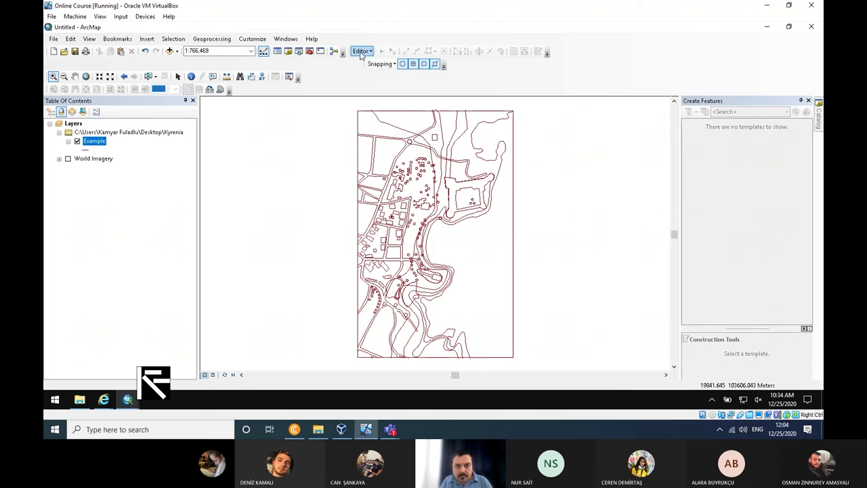
# Start an edit session on the Example layer and select all its features.
pyautogui.click(362, 51)
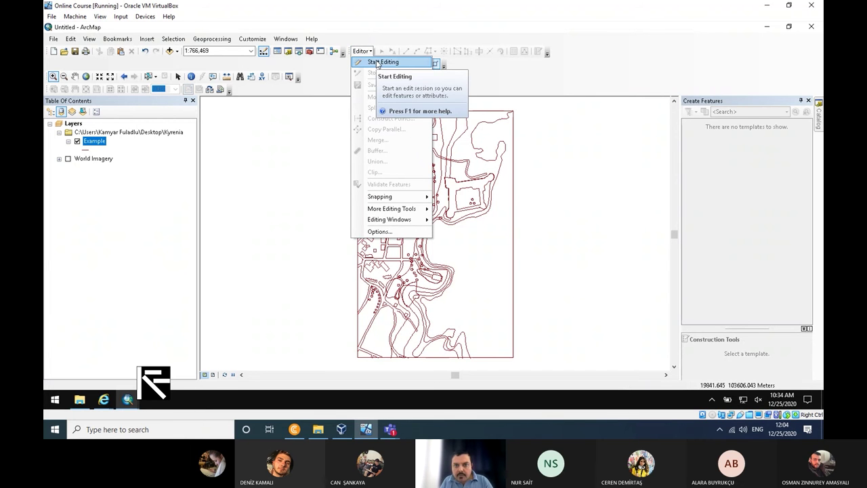
pyautogui.click(377, 63)
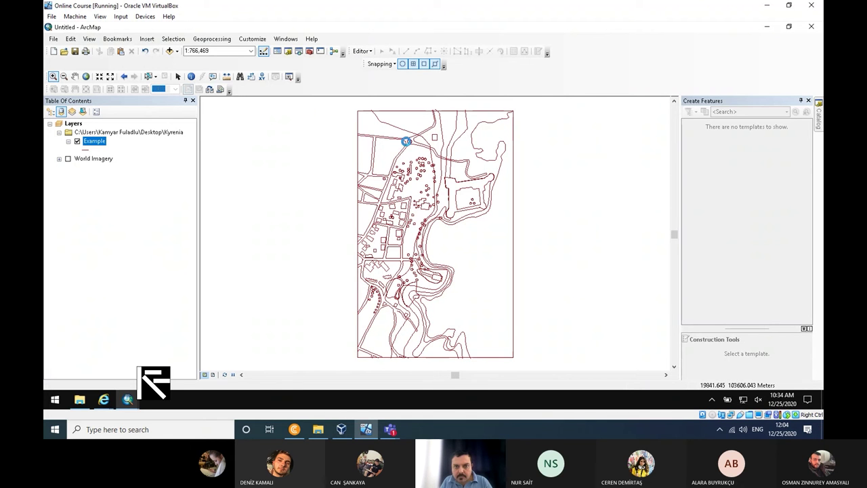
pyautogui.click(488, 313)
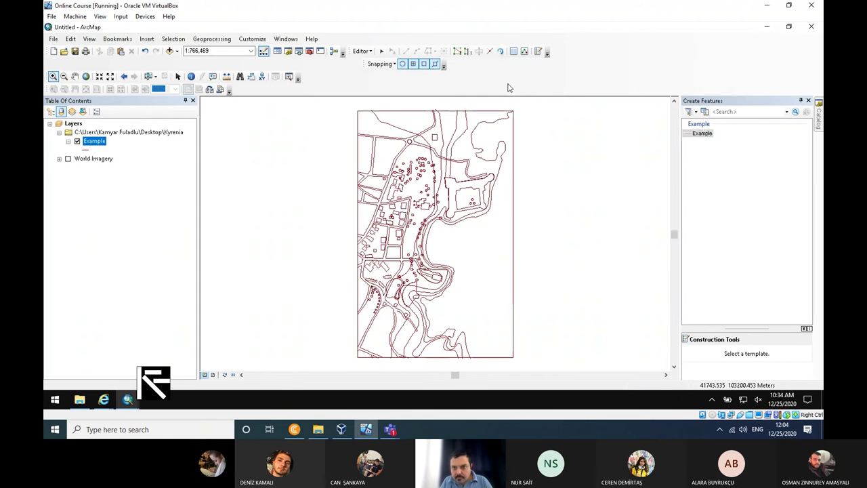
pyautogui.moveTo(533, 103); pyautogui.dragTo(337, 365)
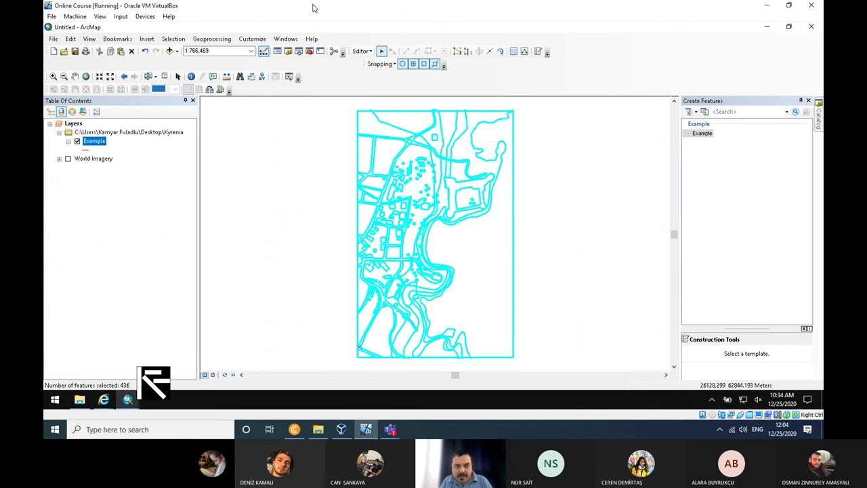
# Show the Spatial Adjustment toolbar and dock it beside the Editor toolbar.
pyautogui.click(254, 40)
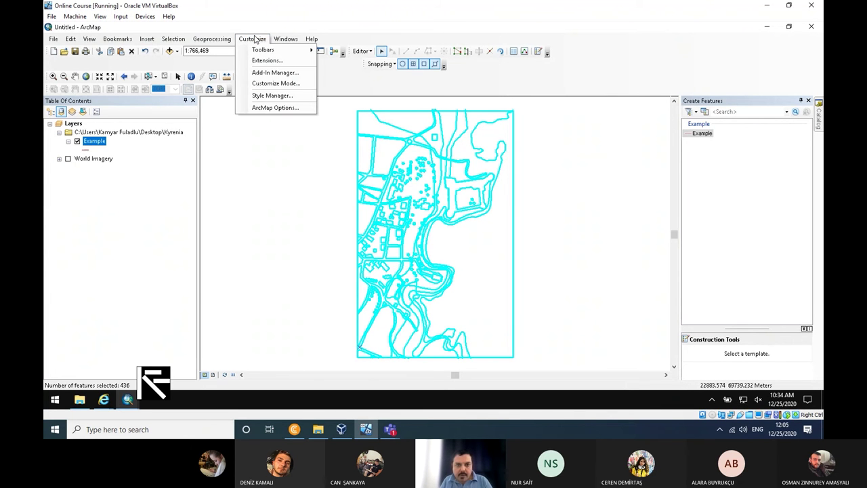
pyautogui.click(362, 52)
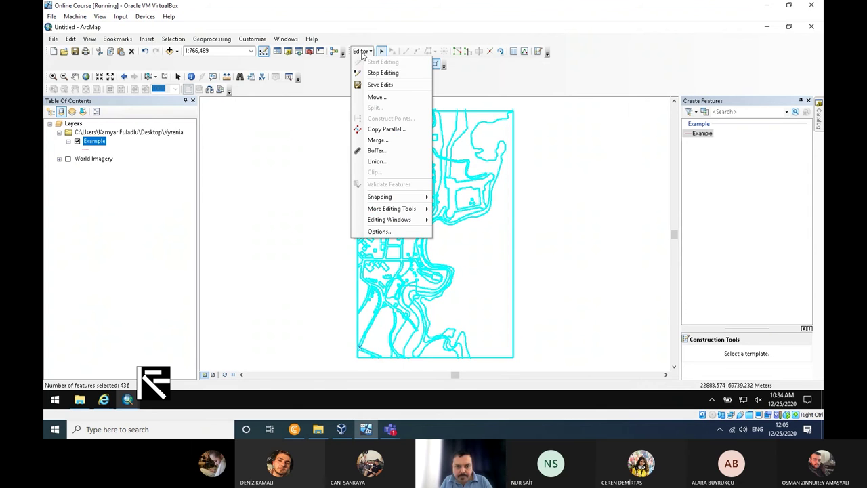
pyautogui.moveTo(405, 211)
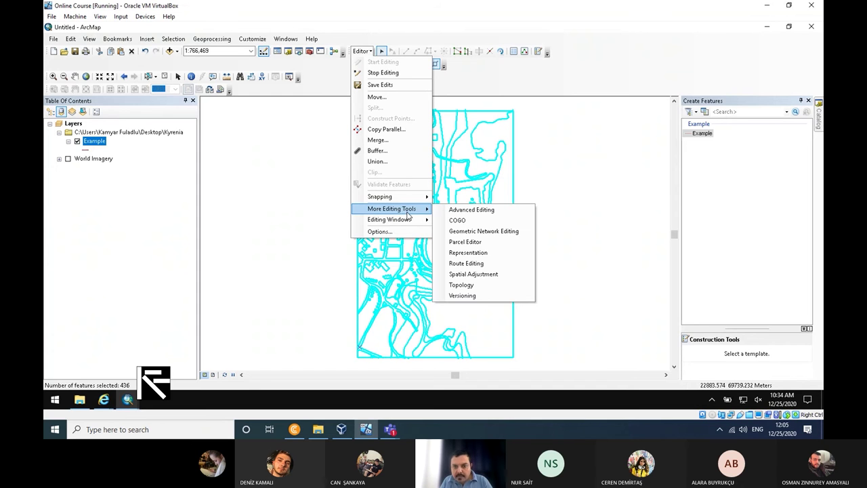
pyautogui.click(494, 276)
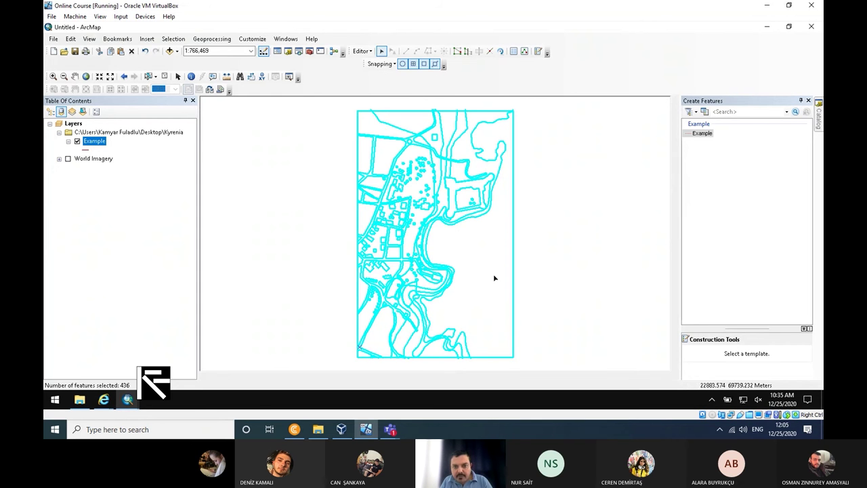
pyautogui.moveTo(299, 138); pyautogui.dragTo(521, 64)
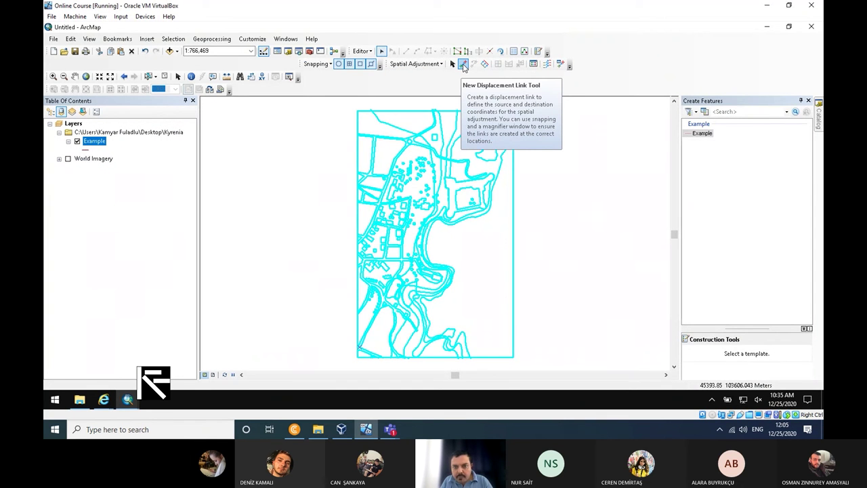
# Start a displacement link at a vertex of the Example outlines.
pyautogui.click(463, 65)
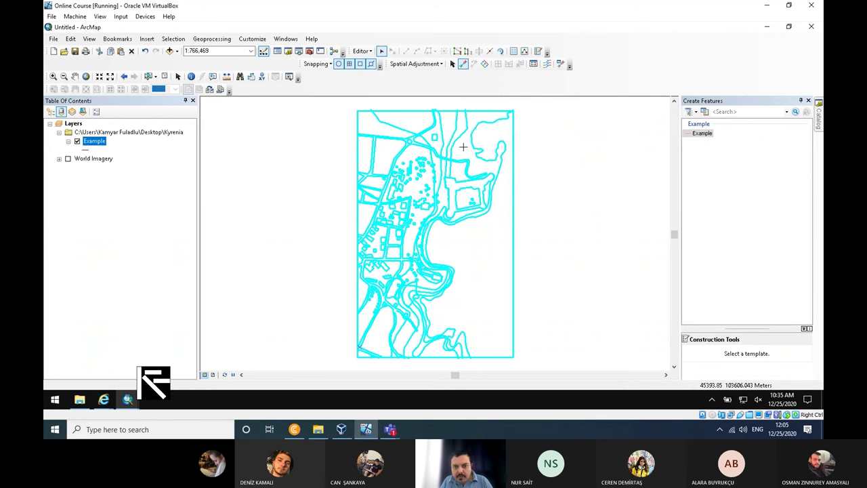
pyautogui.scroll(-3, 444, 179)
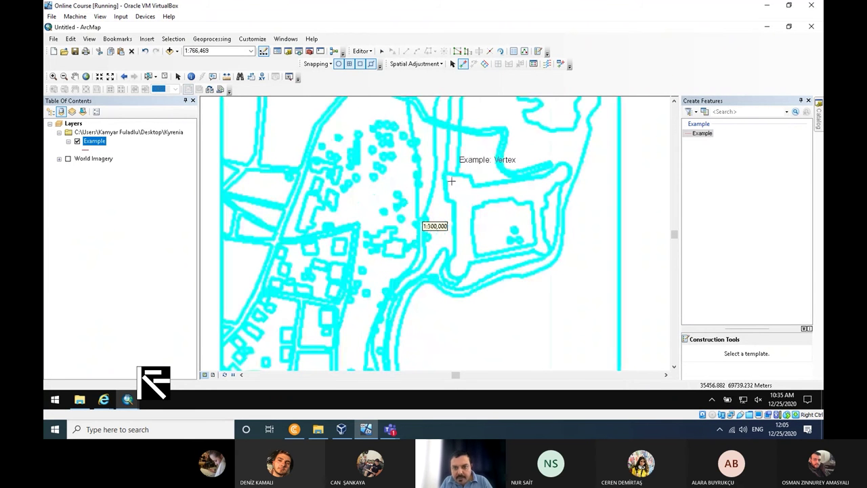
pyautogui.scroll(-2, 483, 202)
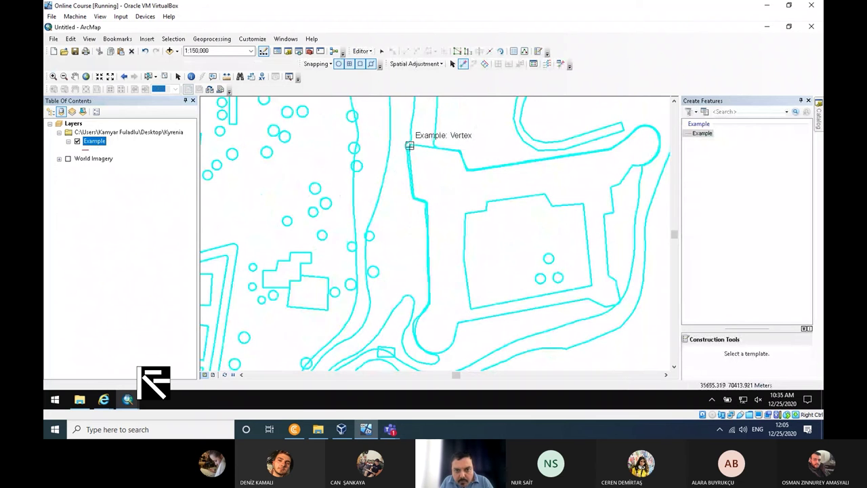
pyautogui.click(468, 169)
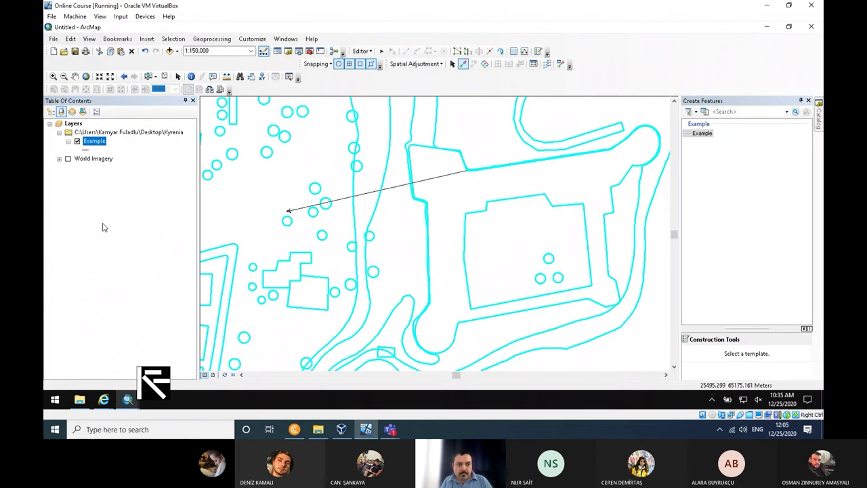
# Jump to the Site bookmark and turn World Imagery back on.
pyautogui.click(85, 76)
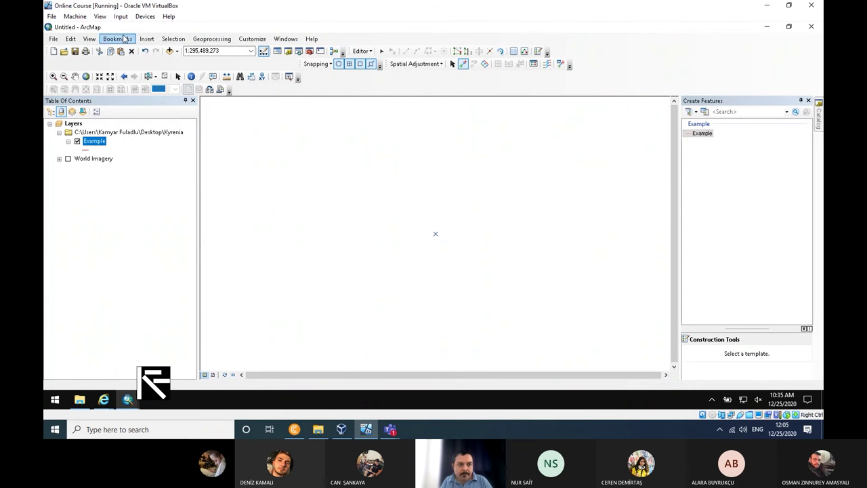
pyautogui.click(118, 39)
pyautogui.click(146, 72)
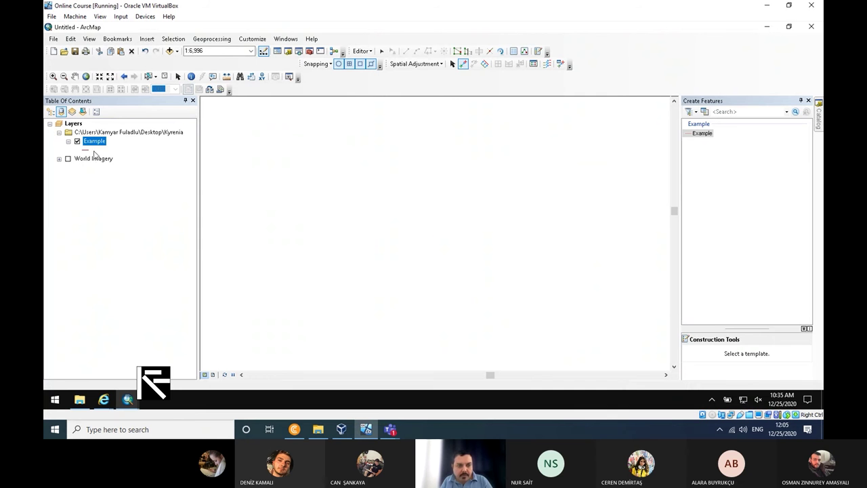
pyautogui.click(68, 158)
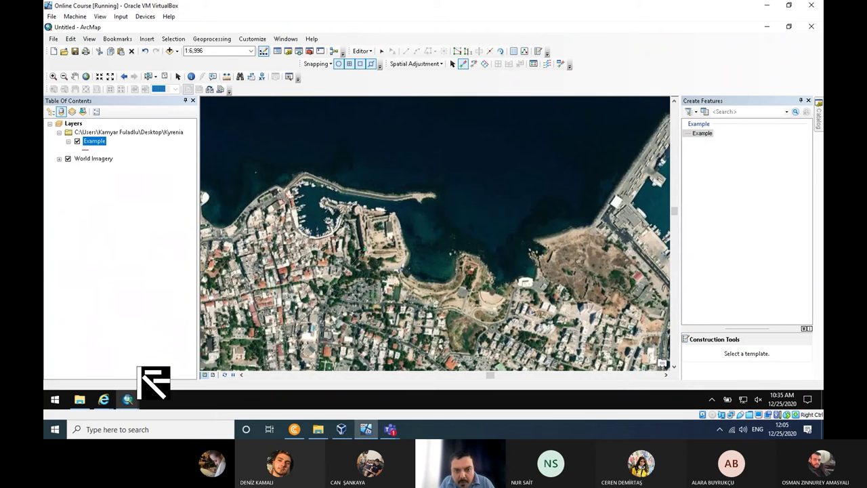
# Hide World Imagery and zoom to the Example layer's extent to inspect the outlines.
pyautogui.click(68, 159)
pyautogui.rightClick(95, 141)
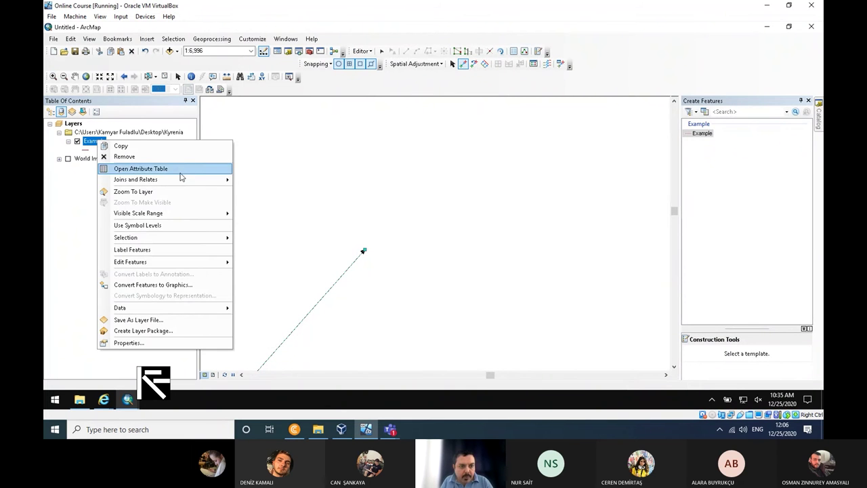
pyautogui.click(175, 192)
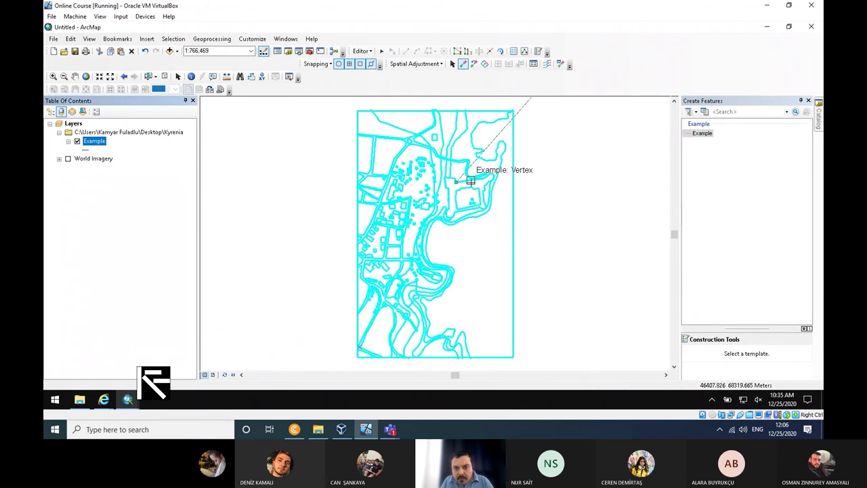
pyautogui.scroll(-2, 464, 186)
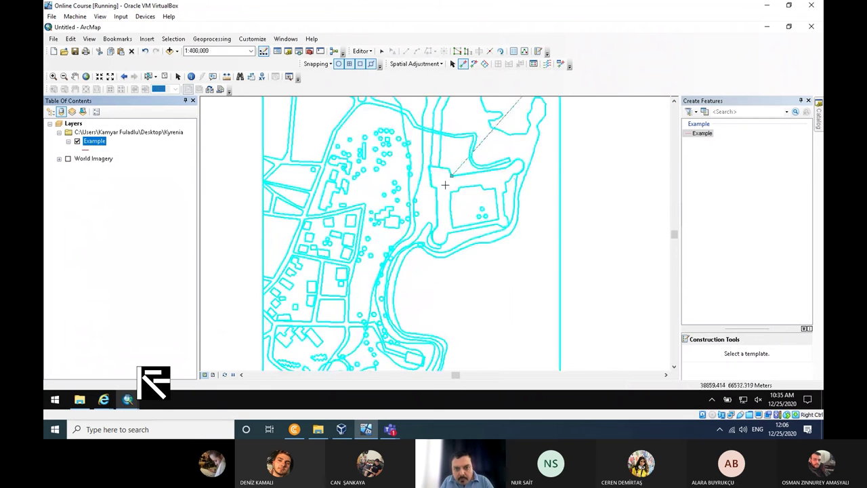
pyautogui.scroll(-2, 441, 188)
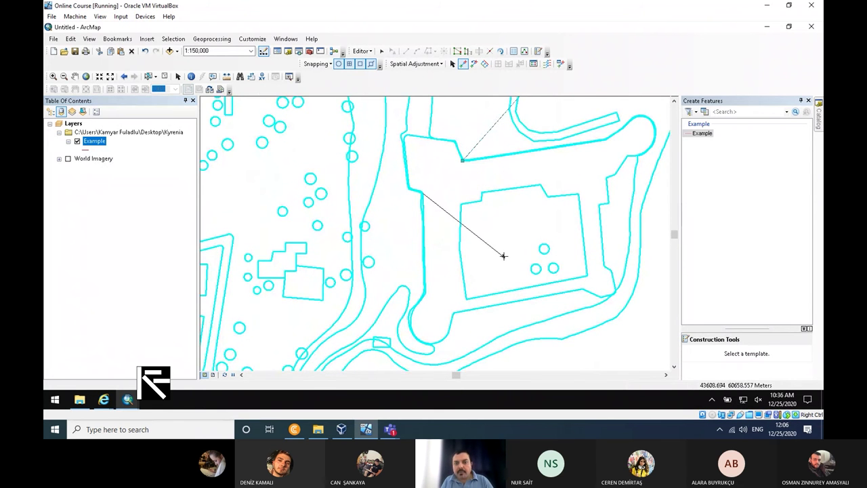
pyautogui.scroll(3, 503, 255)
pyautogui.scroll(2, 504, 255)
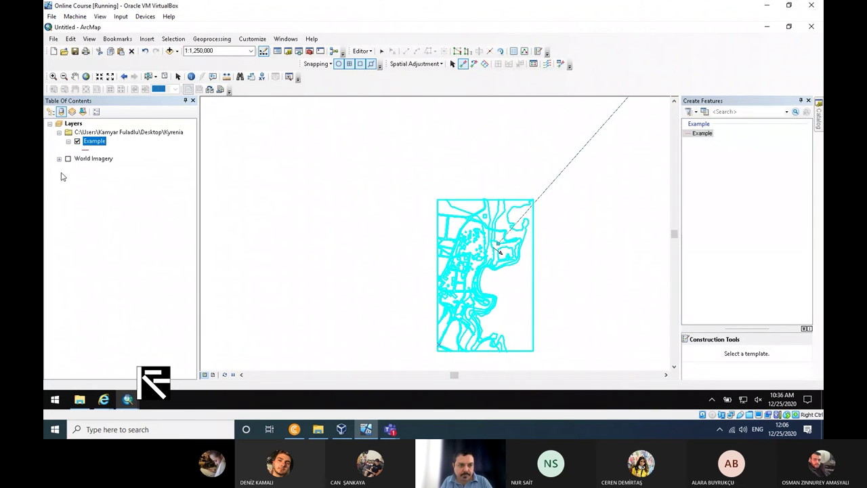
# Hide Example, return to the Site bookmark with imagery on, and zoom to the castle at 1:3,000.
pyautogui.click(77, 142)
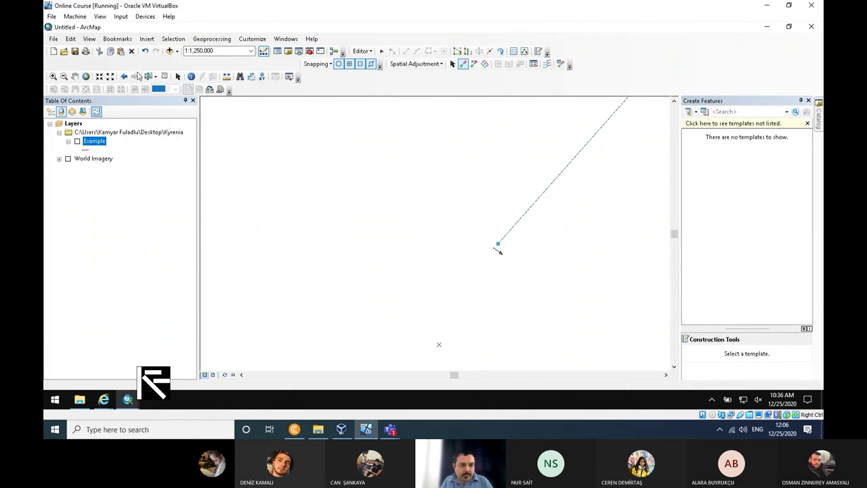
pyautogui.click(118, 38)
pyautogui.click(135, 71)
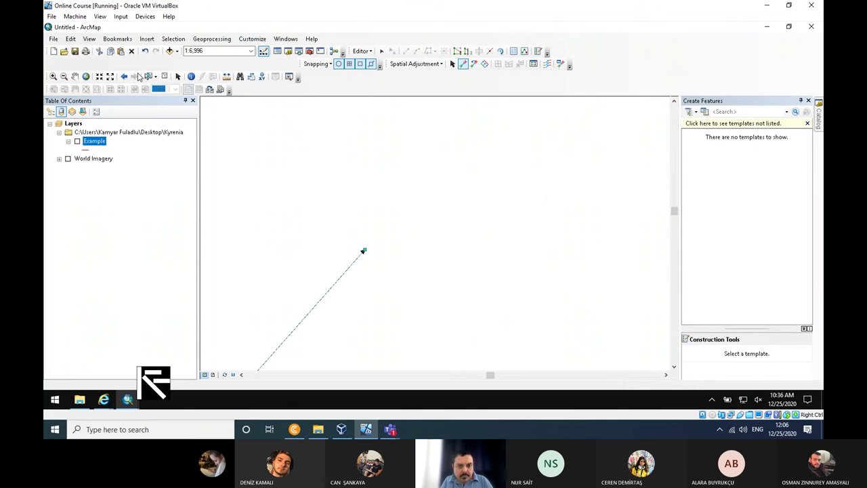
pyautogui.click(68, 158)
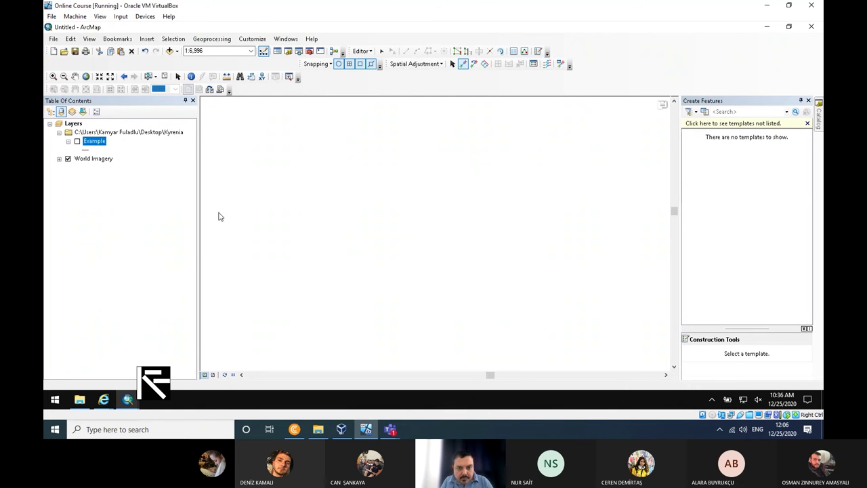
pyautogui.scroll(2, 371, 257)
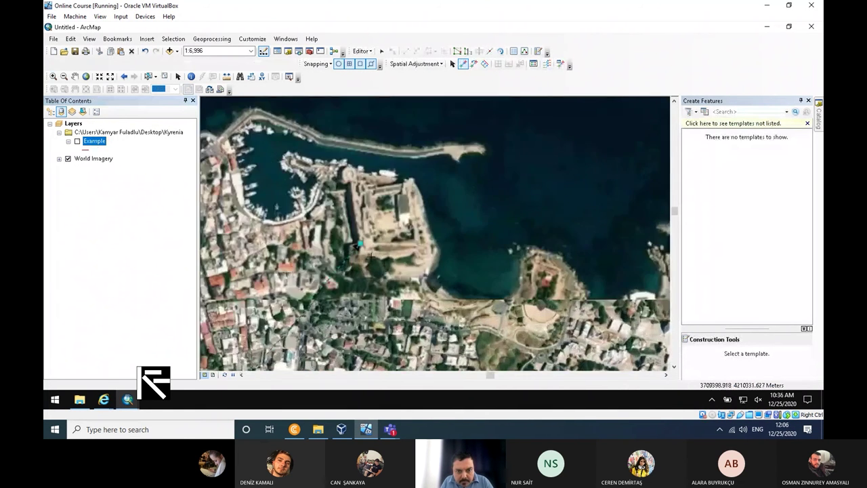
pyautogui.scroll(2, 371, 256)
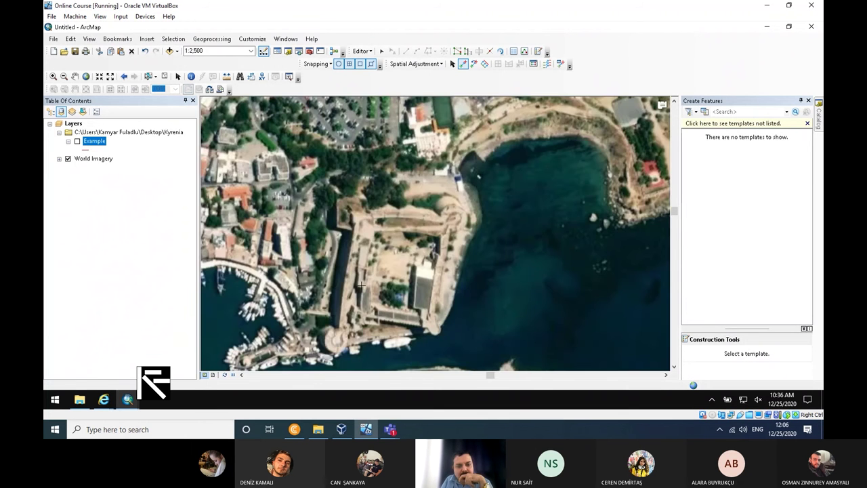
pyautogui.scroll(1, 361, 285)
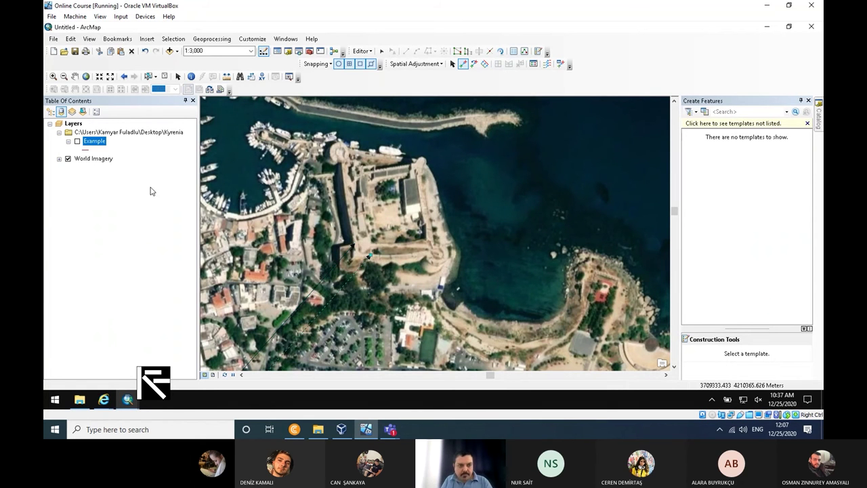
# Show only the Example layer, zoom to it, and start a displacement link at a vertex.
pyautogui.click(68, 159)
pyautogui.click(77, 142)
pyautogui.rightClick(88, 142)
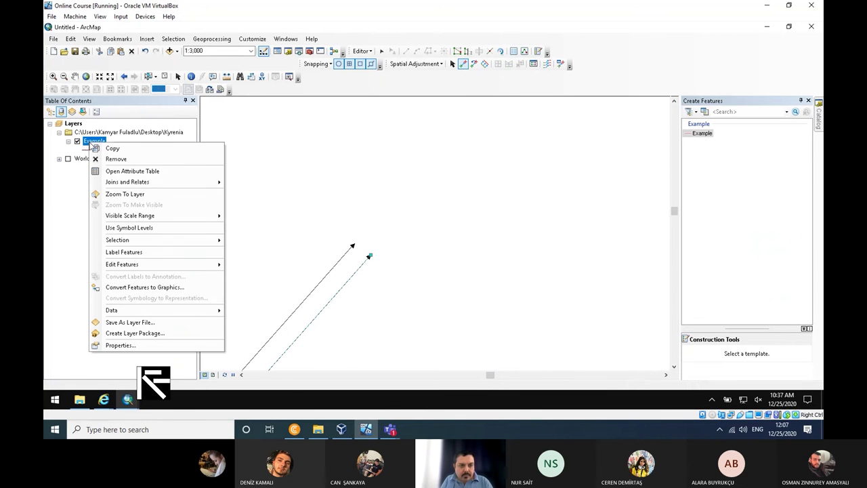
pyautogui.click(125, 194)
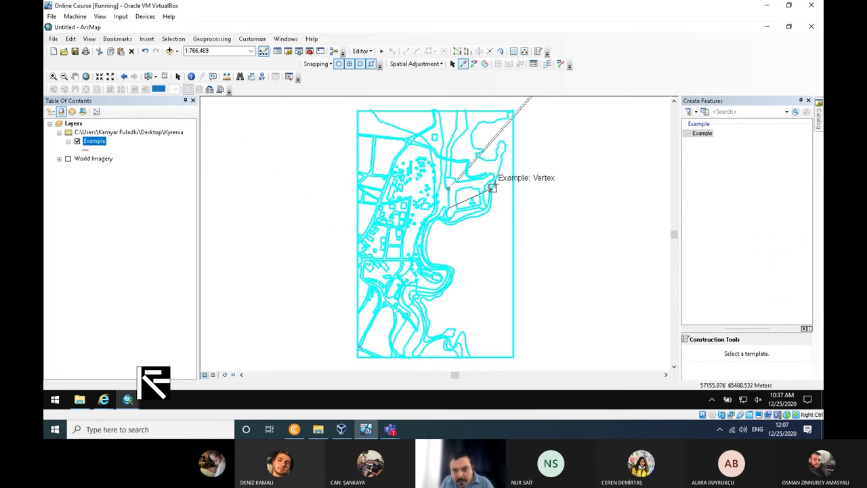
pyautogui.click(448, 208)
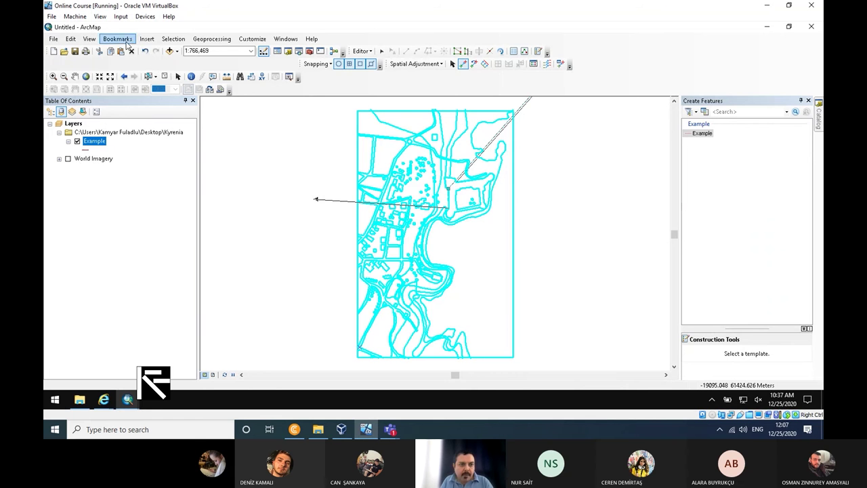
# Return to the Site harbour view at 1:6,996 with World Imagery on.
pyautogui.click(117, 39)
pyautogui.click(146, 76)
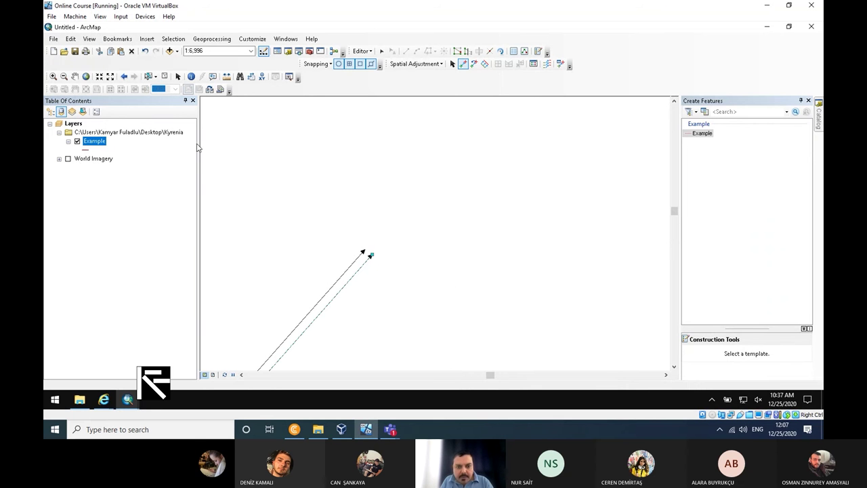
pyautogui.click(67, 158)
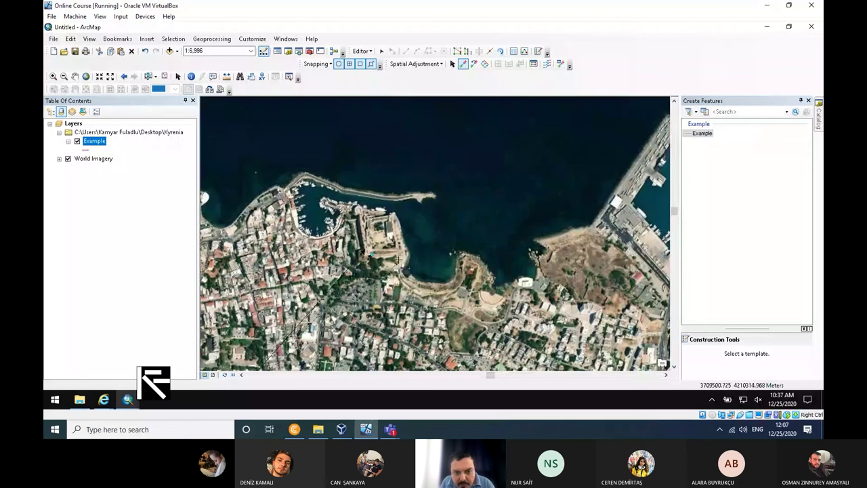
# Apply Spatial Adjustment > Adjust so the Example outlines move onto the Kyrenia harbour imagery.
pyautogui.click(433, 66)
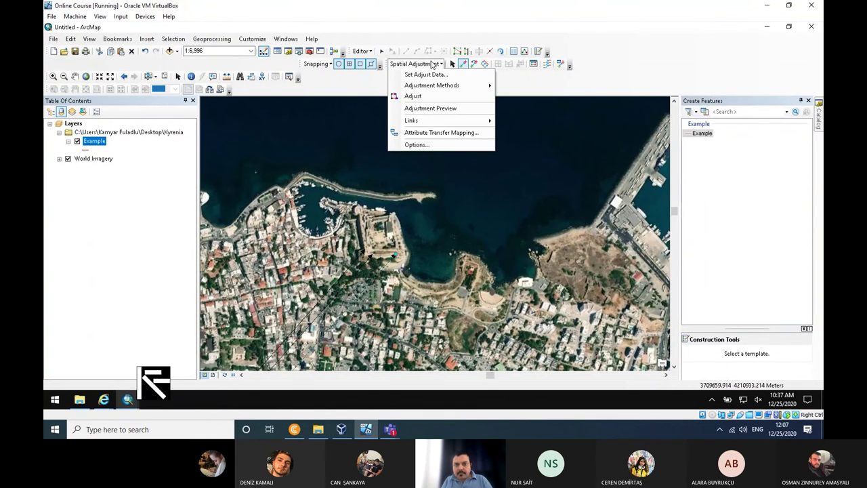
pyautogui.click(413, 96)
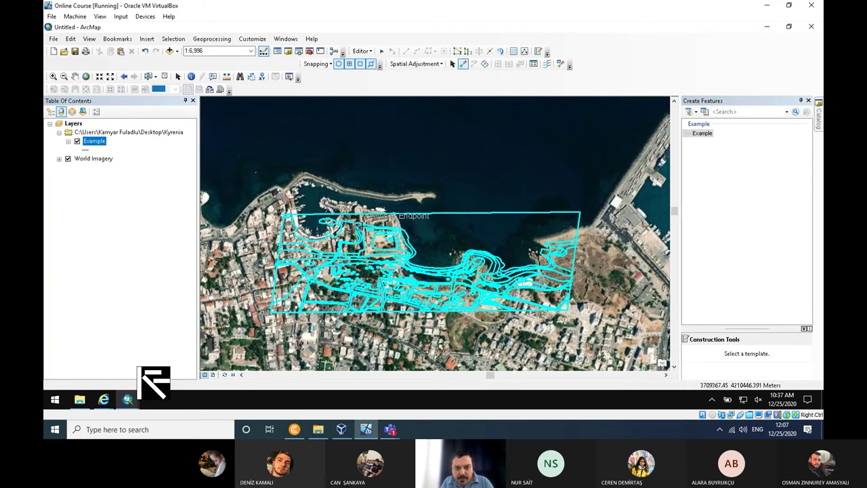
pyautogui.scroll(2, 350, 208)
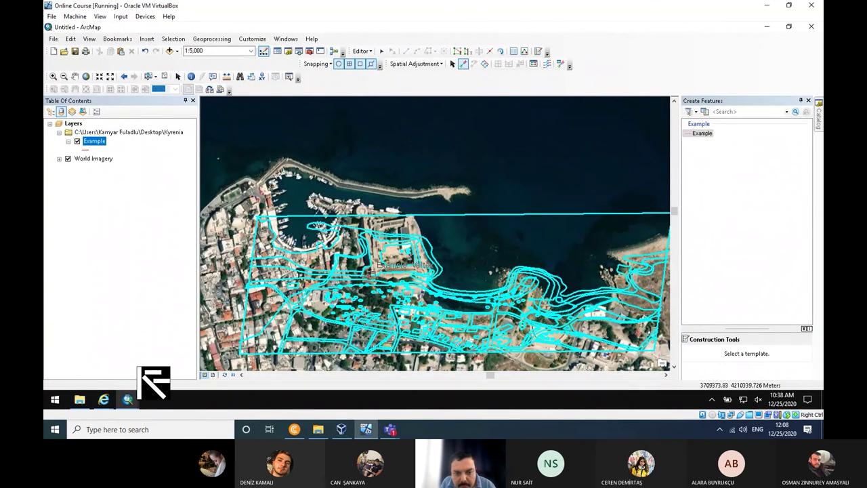
# Zoom in on the castle and start a new displacement link at a snapped vertex of its outline.
pyautogui.scroll(-1, 371, 273)
pyautogui.scroll(-1, 371, 273)
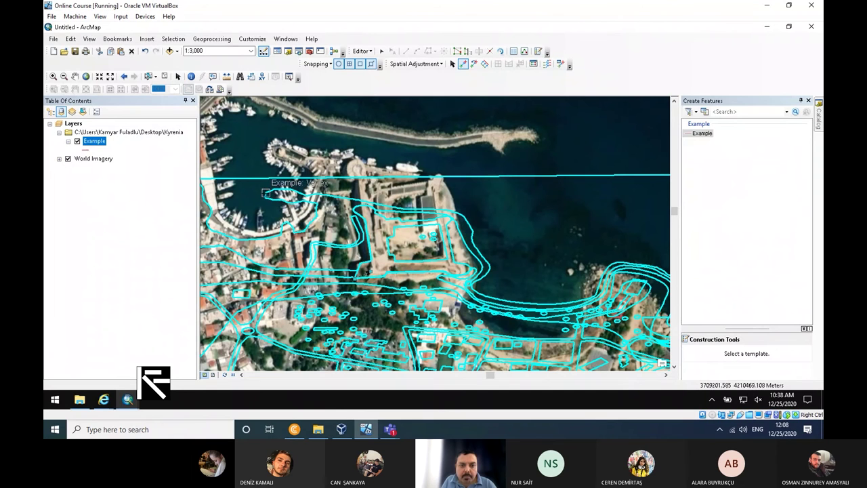
pyautogui.click(266, 193)
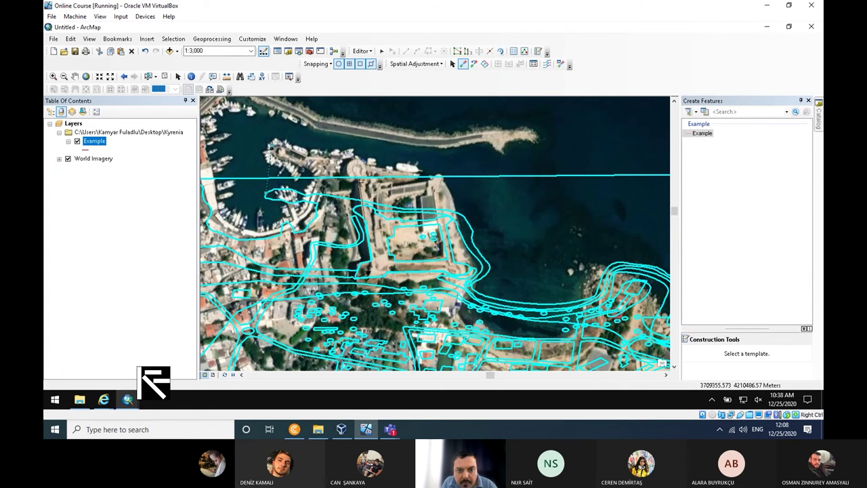
pyautogui.click(424, 64)
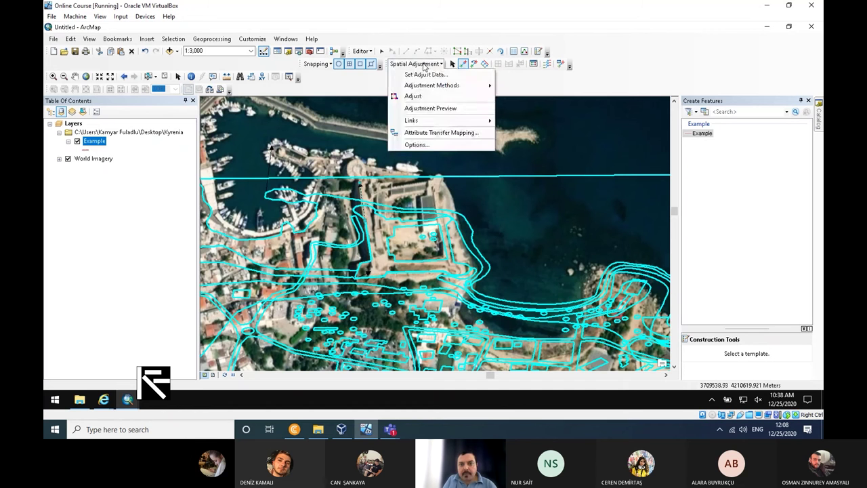
# Run Spatial Adjustment > Adjust twice so the outlines sit on the castle walls and harbour.
pyautogui.click(424, 96)
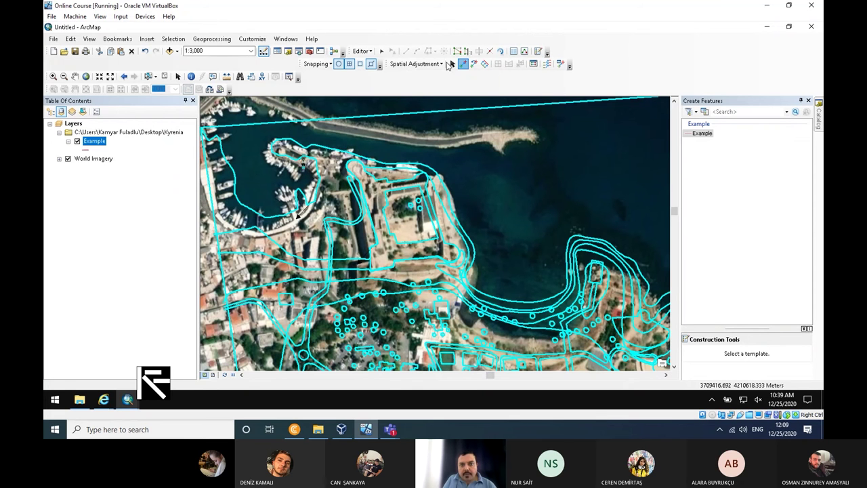
pyautogui.click(446, 64)
pyautogui.click(417, 95)
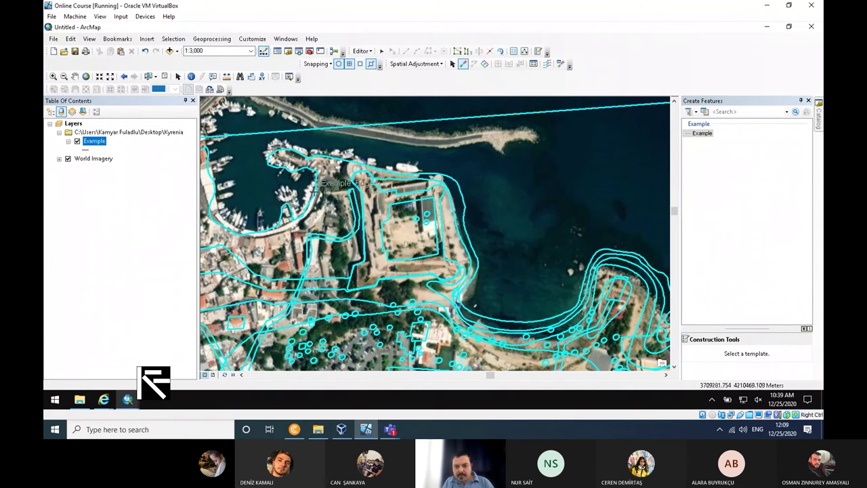
# Expand the World Imagery group and hide the satellite basemap.
pyautogui.click(361, 51)
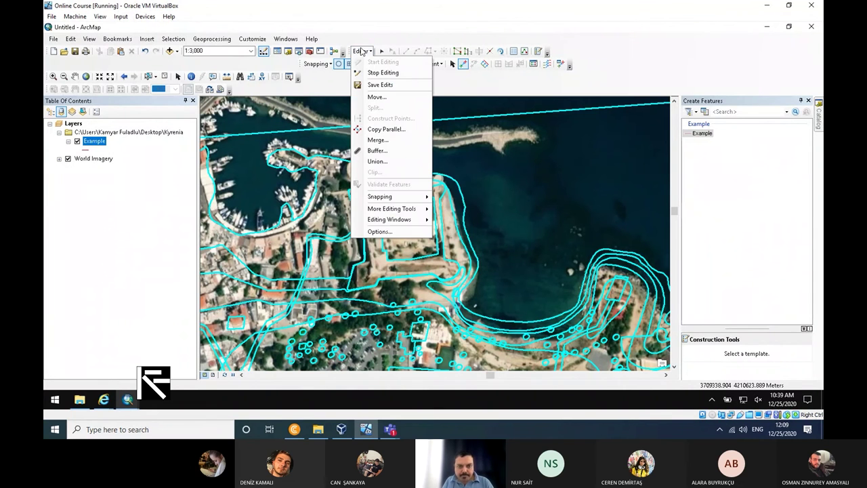
pyautogui.click(66, 158)
pyautogui.click(60, 159)
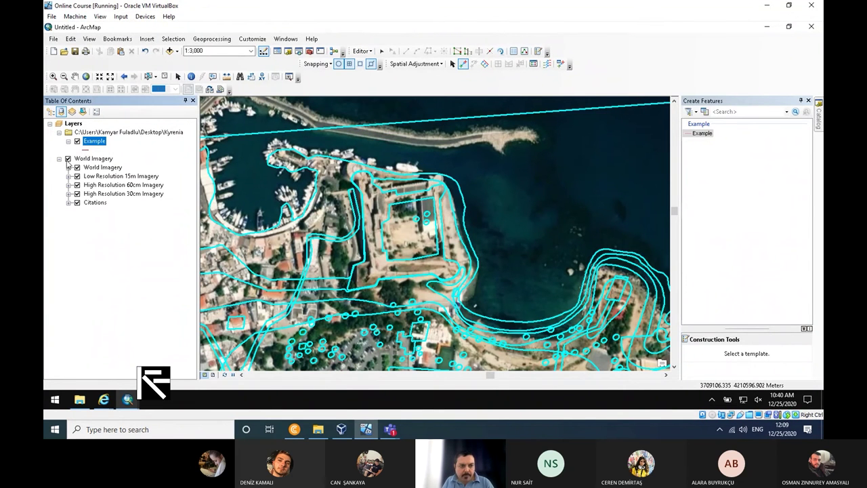
pyautogui.click(67, 159)
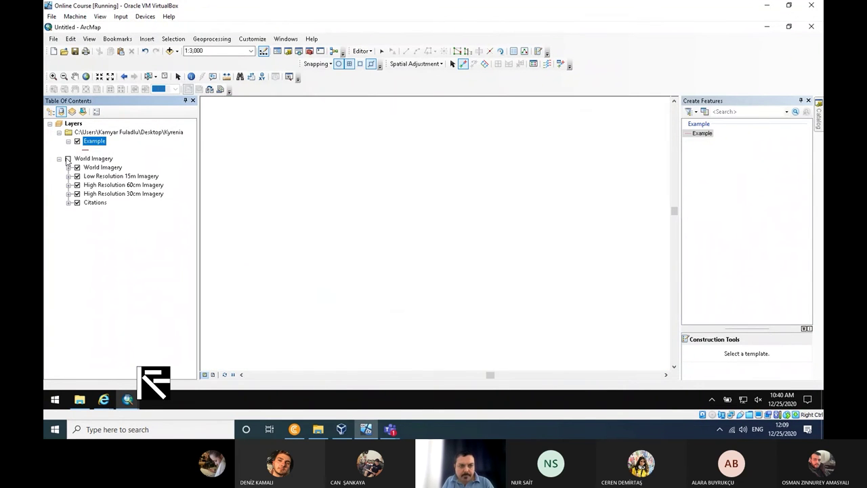
# Save the adjusted Example edits and stop the editing session.
pyautogui.click(365, 52)
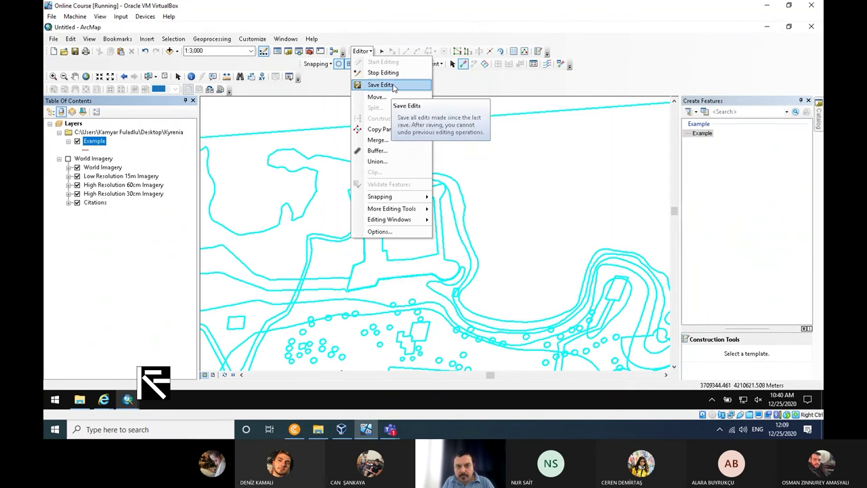
pyautogui.click(384, 84)
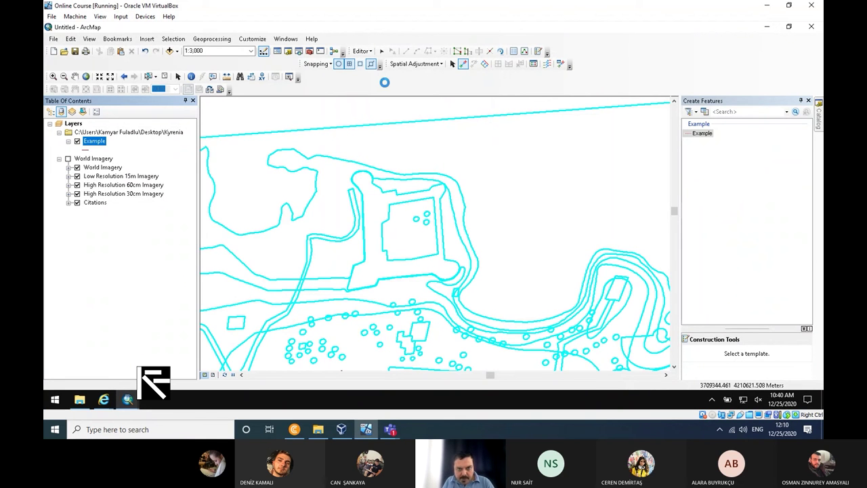
pyautogui.click(362, 51)
pyautogui.click(378, 72)
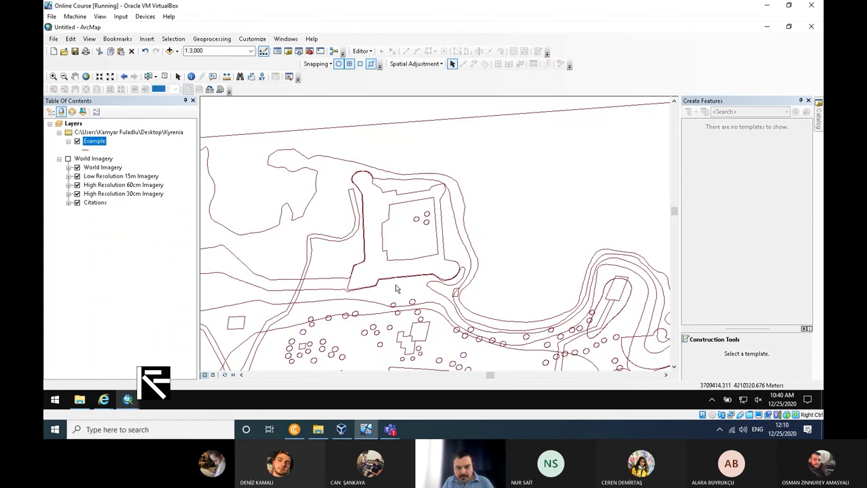
pyautogui.scroll(3, 397, 288)
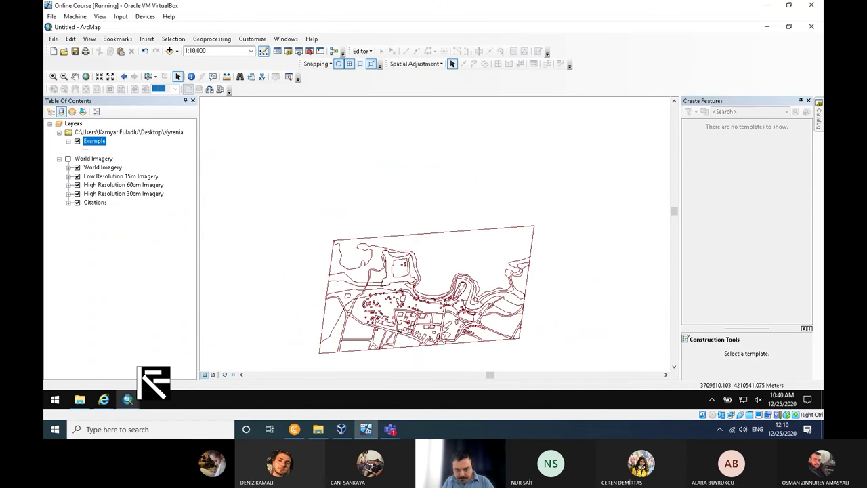
# Open the Example attribute table, check its topography, road and buildings Layer values, then close it.
pyautogui.scroll(-1, 444, 353)
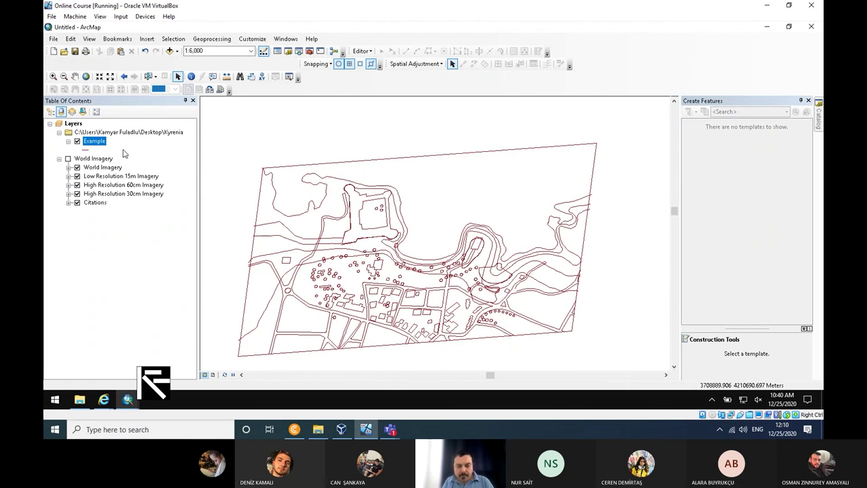
pyautogui.click(59, 158)
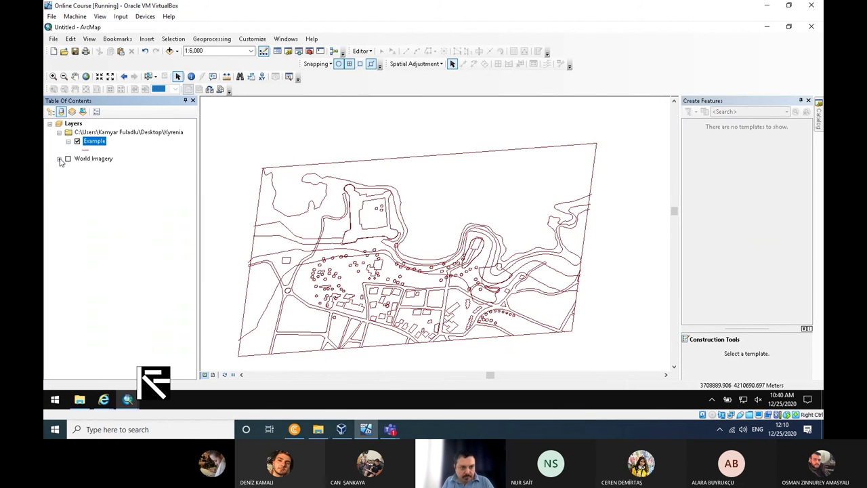
pyautogui.rightClick(92, 141)
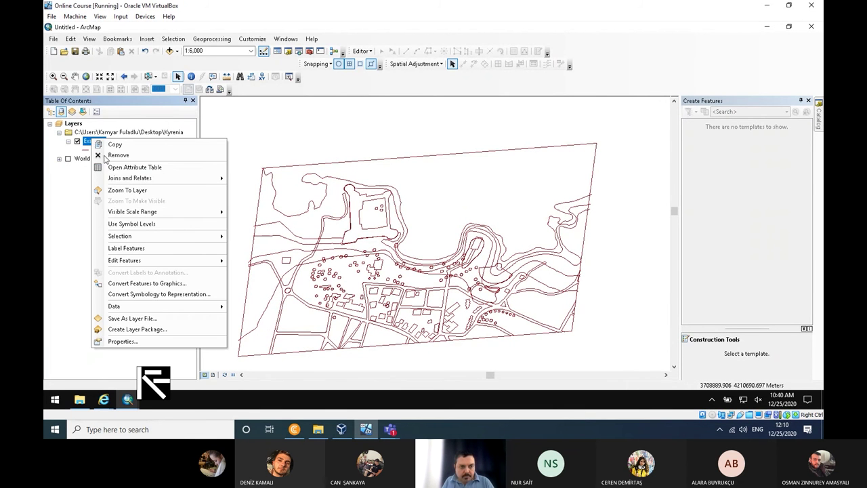
pyautogui.click(170, 167)
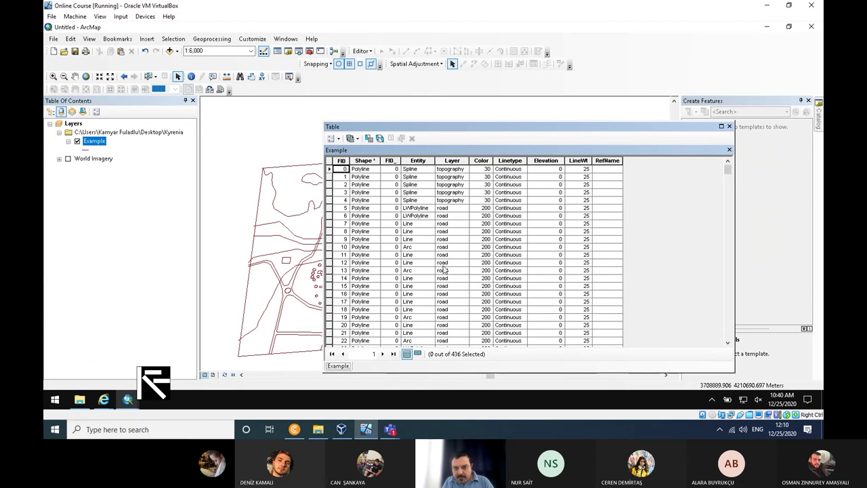
pyautogui.scroll(-12, 447, 281)
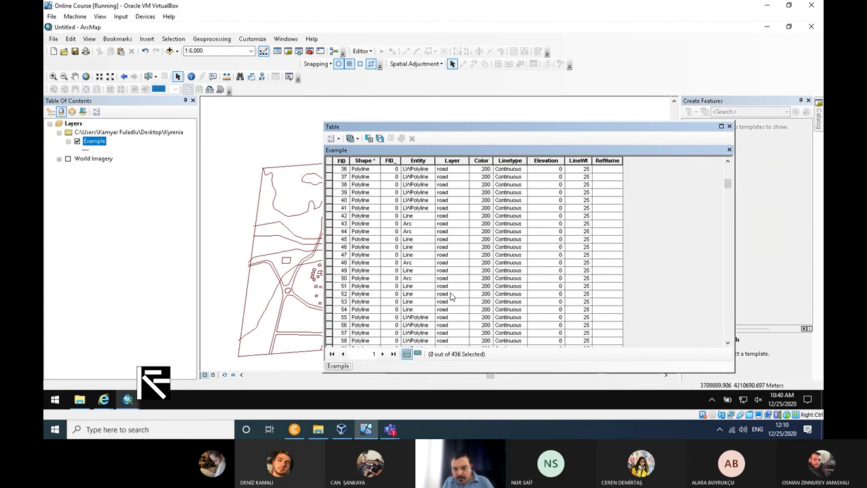
pyautogui.scroll(-11, 452, 296)
pyautogui.scroll(-14, 447, 330)
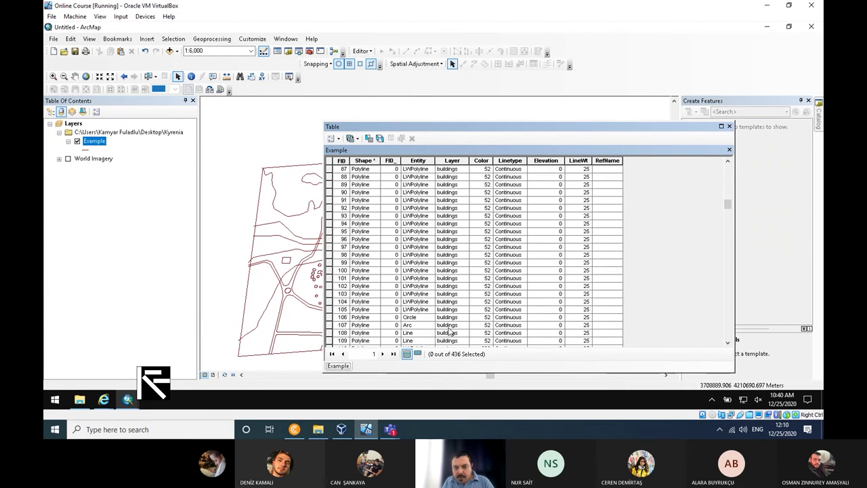
pyautogui.scroll(20, 449, 342)
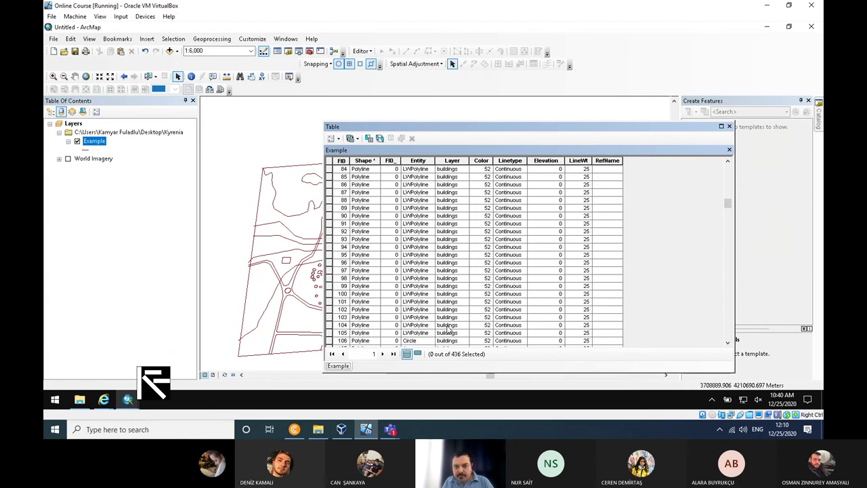
pyautogui.scroll(8, 442, 298)
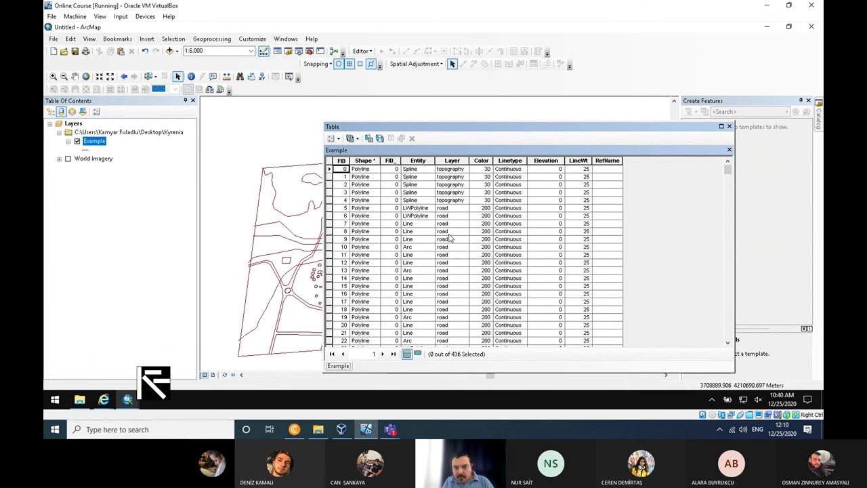
pyautogui.scroll(-17, 450, 244)
pyautogui.scroll(-4, 450, 302)
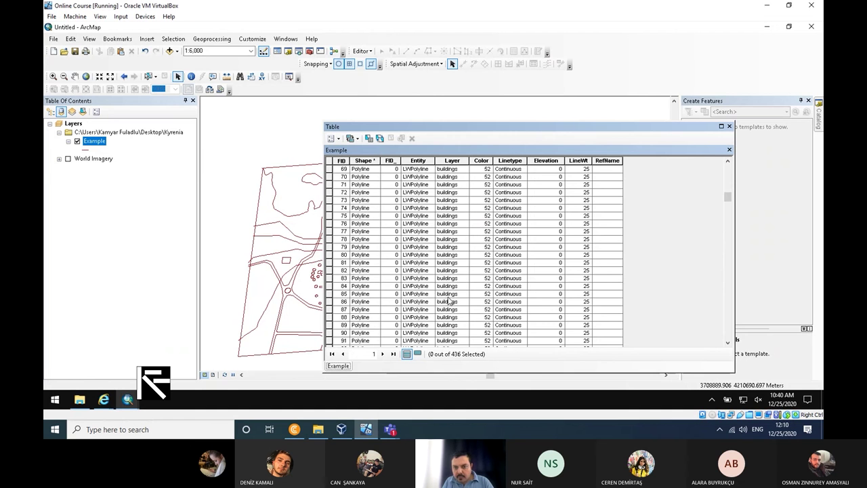
pyautogui.scroll(20, 451, 299)
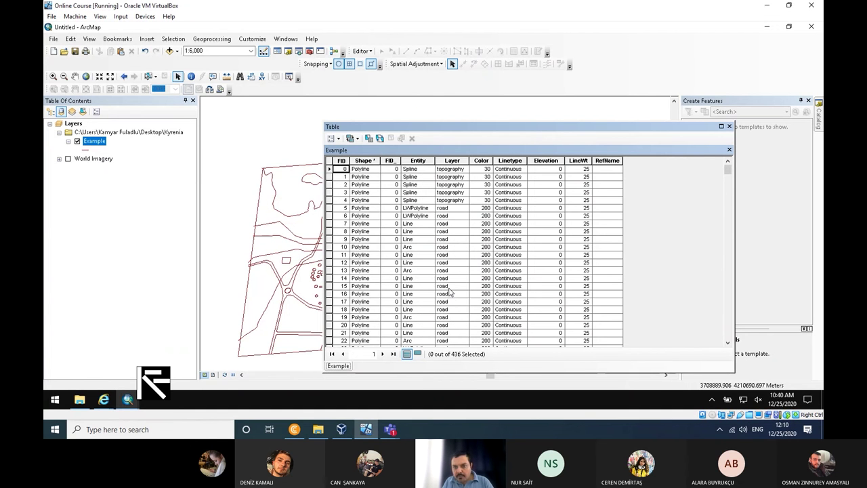
pyautogui.click(730, 127)
# Select By Attributes with "Layer" = 'buildings', fixing the incomplete query, to select 98 features.
pyautogui.click(174, 39)
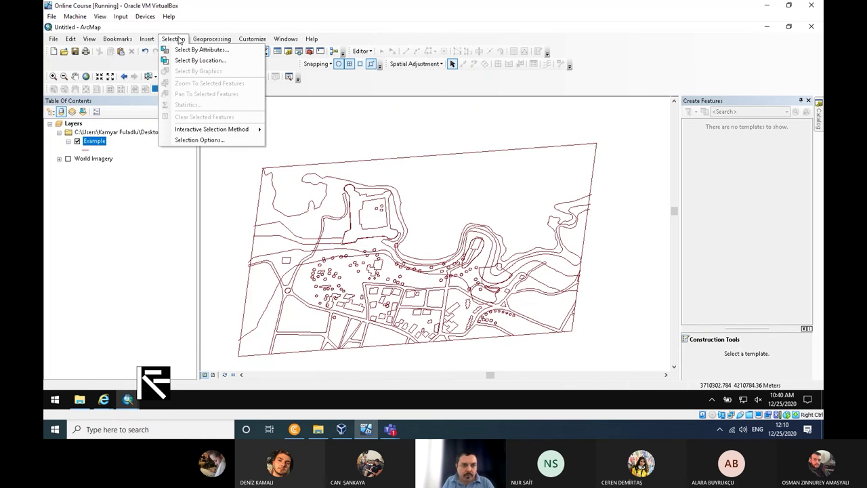
pyautogui.click(201, 49)
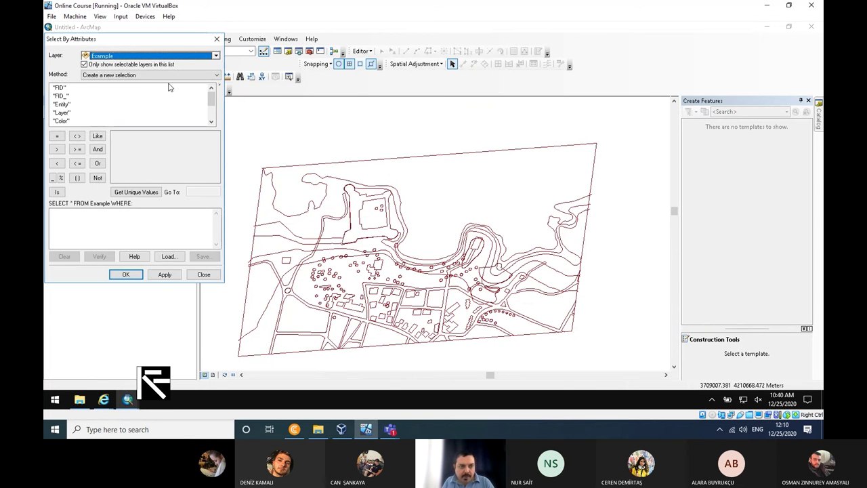
pyautogui.moveTo(134, 44); pyautogui.dragTo(272, 72)
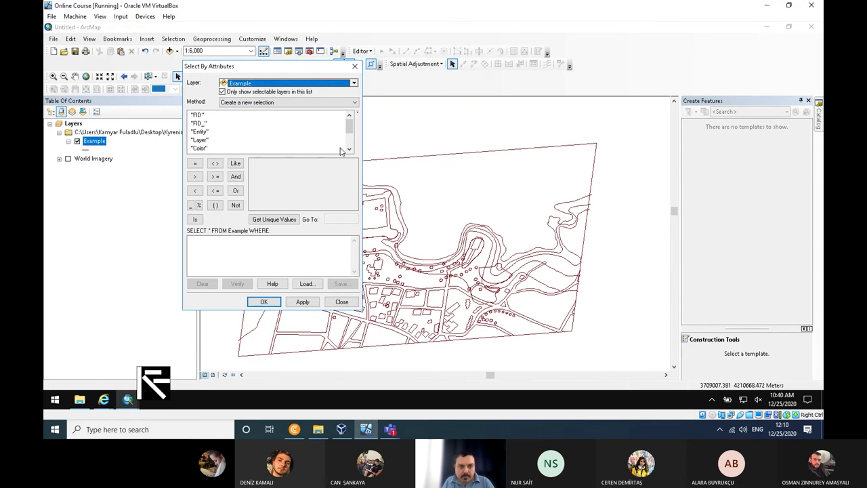
pyautogui.doubleClick(200, 139)
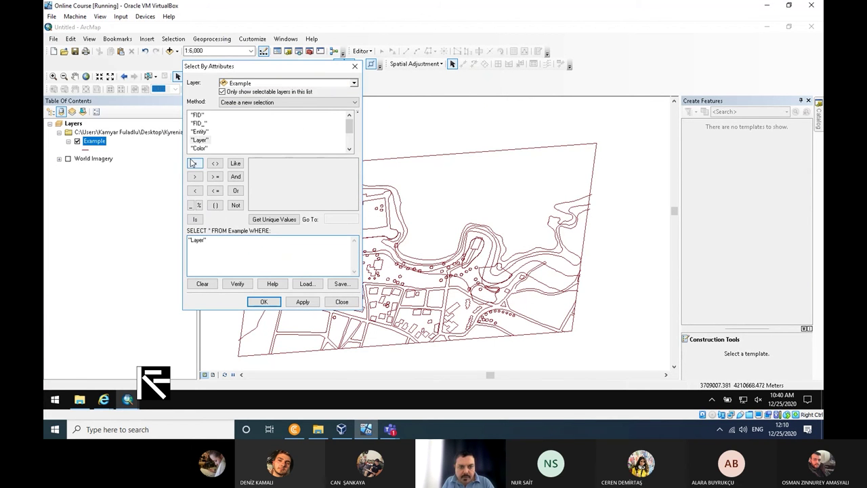
pyautogui.click(195, 163)
pyautogui.click(291, 220)
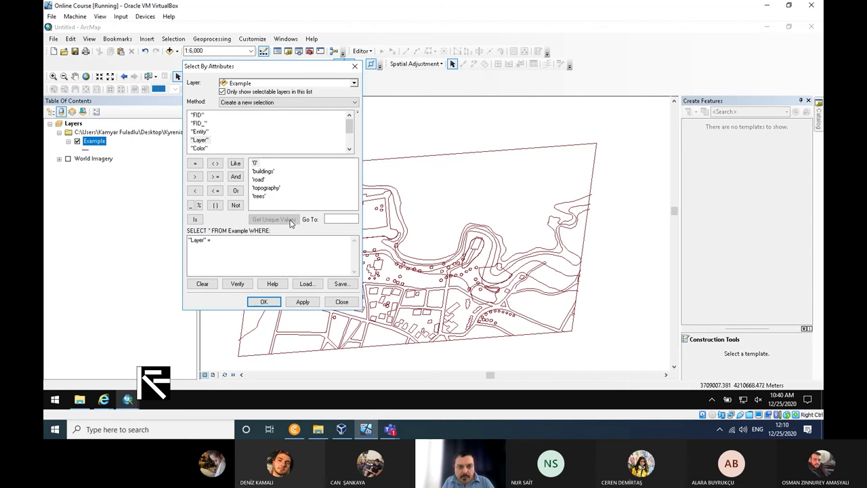
pyautogui.click(265, 171)
pyautogui.click(263, 302)
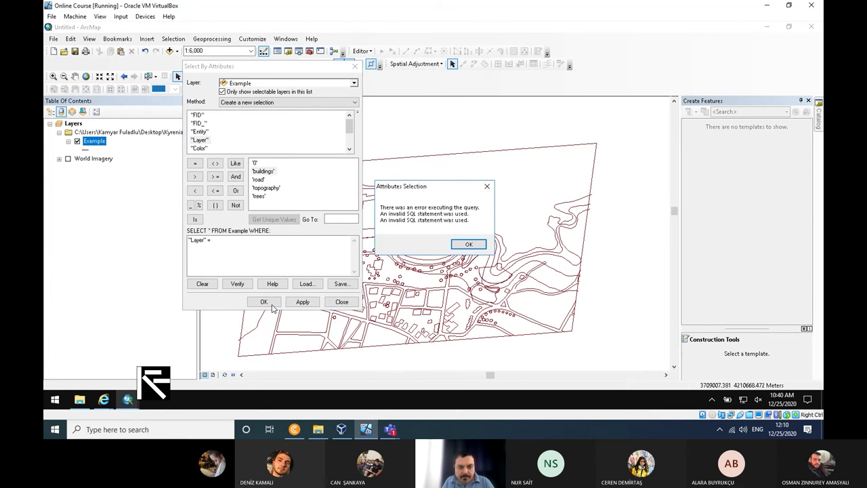
pyautogui.click(467, 244)
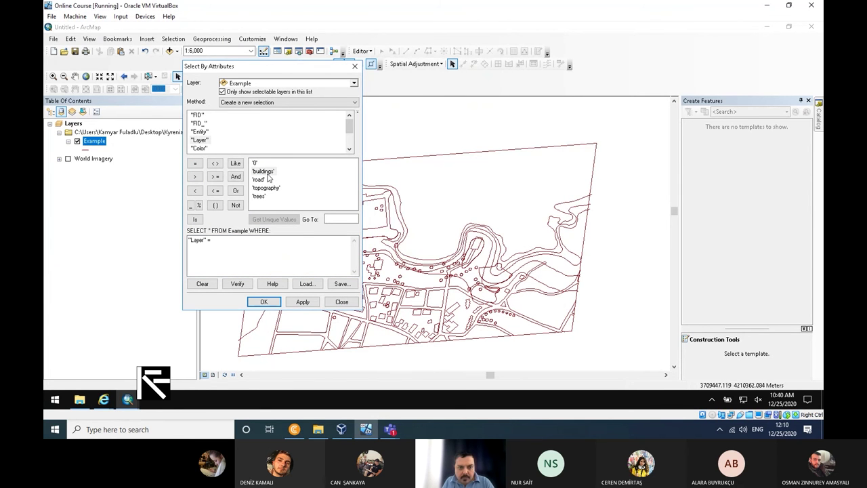
pyautogui.doubleClick(265, 172)
pyautogui.click(264, 301)
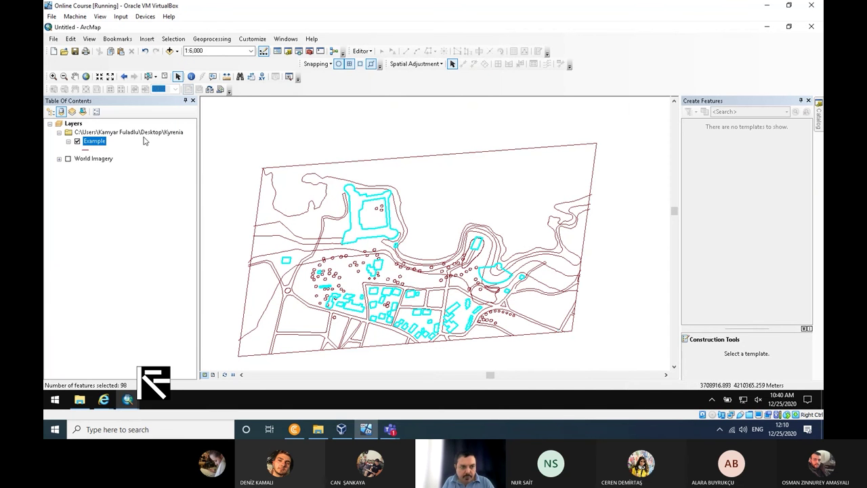
# Create a layer from the selected building features and hide the original Example layer.
pyautogui.rightClick(102, 147)
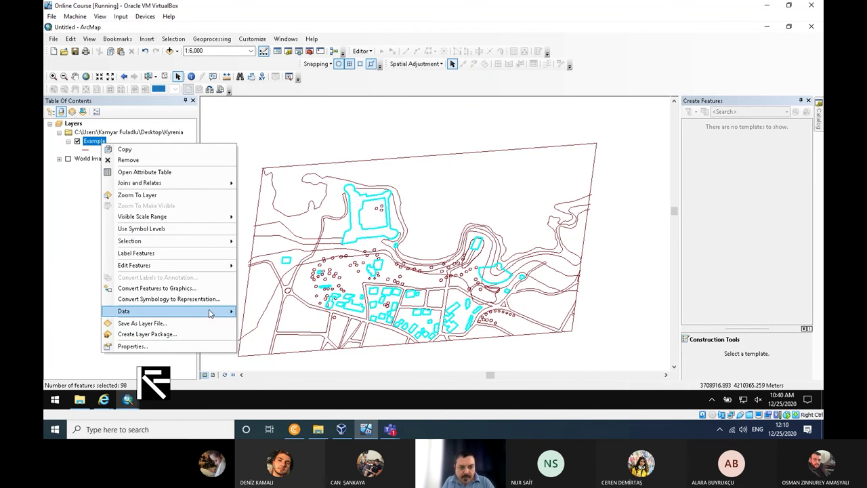
pyautogui.moveTo(212, 312)
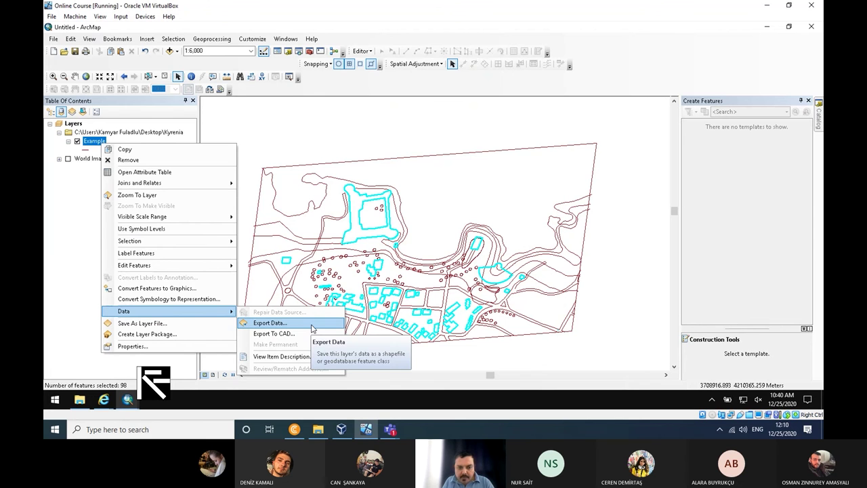
pyautogui.moveTo(201, 244)
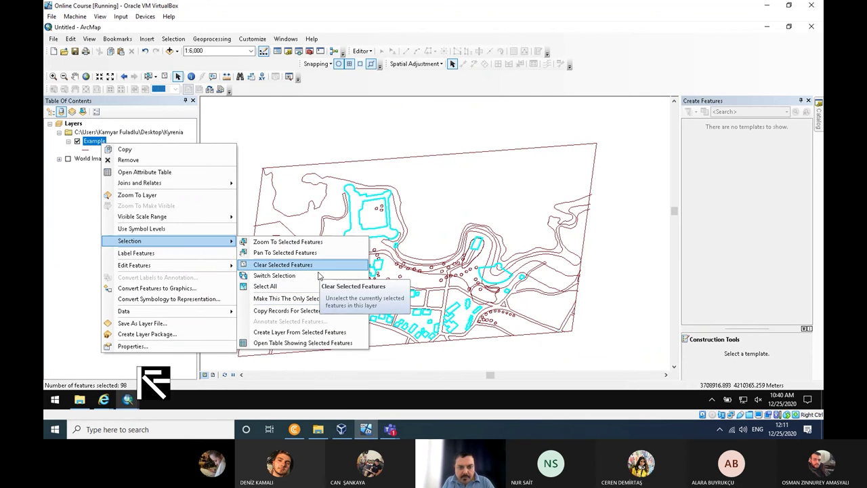
pyautogui.click(328, 336)
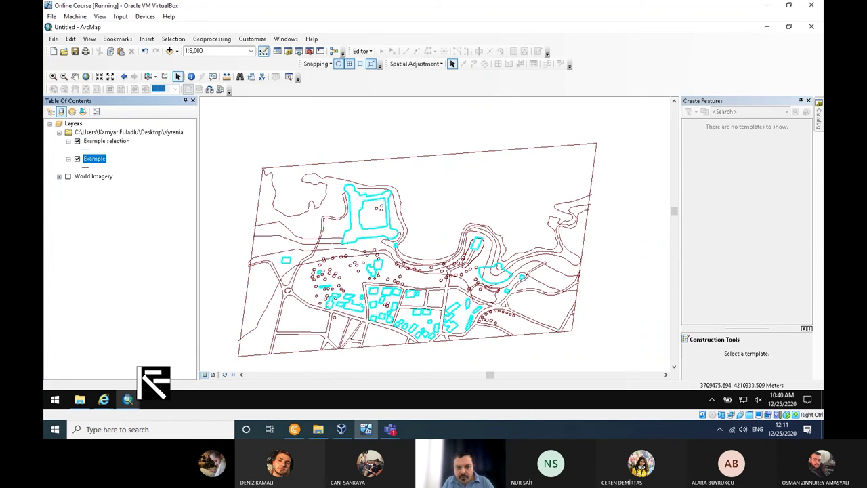
pyautogui.click(77, 159)
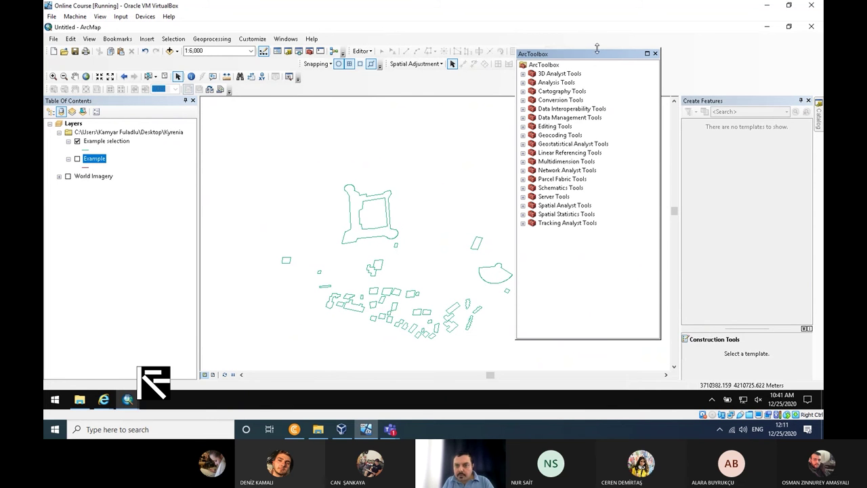
# Dock ArcToolbox and select Feature To Polygon under Data Management Tools > Features.
pyautogui.moveTo(597, 48); pyautogui.dragTo(732, 82)
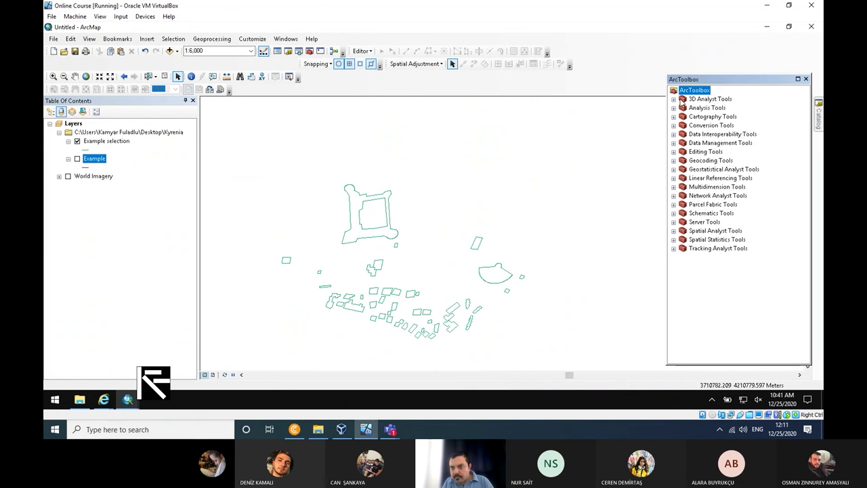
pyautogui.click(674, 126)
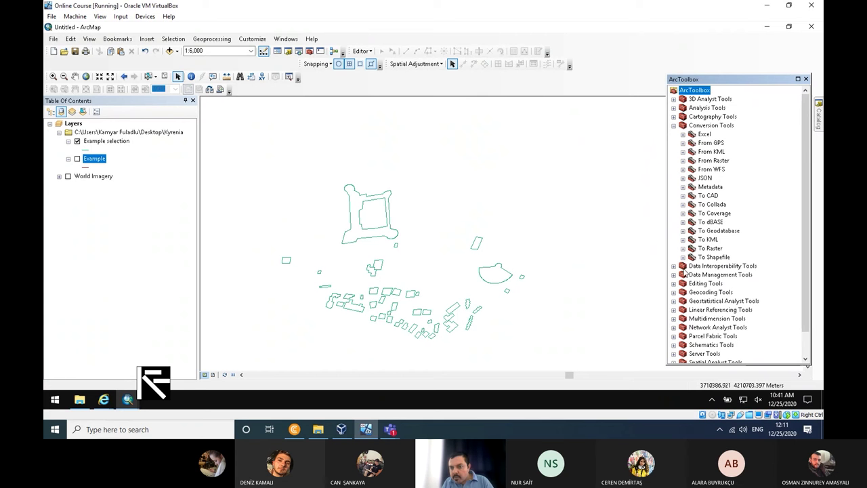
pyautogui.click(674, 126)
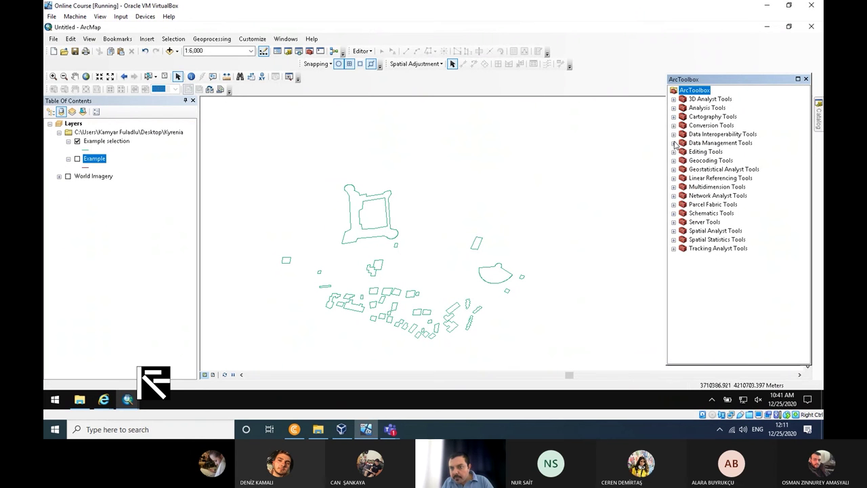
pyautogui.click(674, 143)
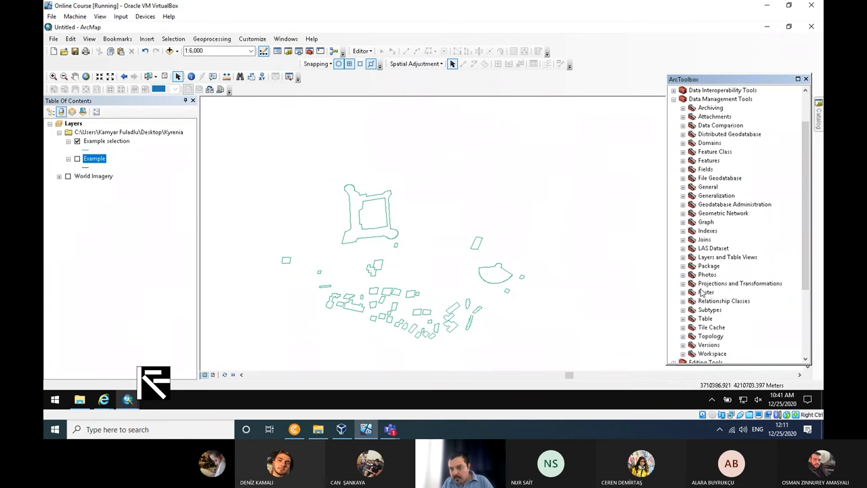
pyautogui.click(684, 161)
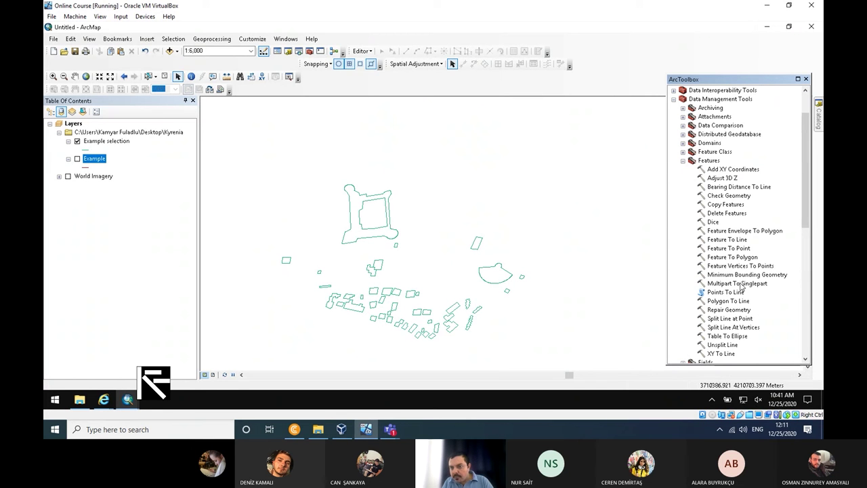
pyautogui.click(730, 259)
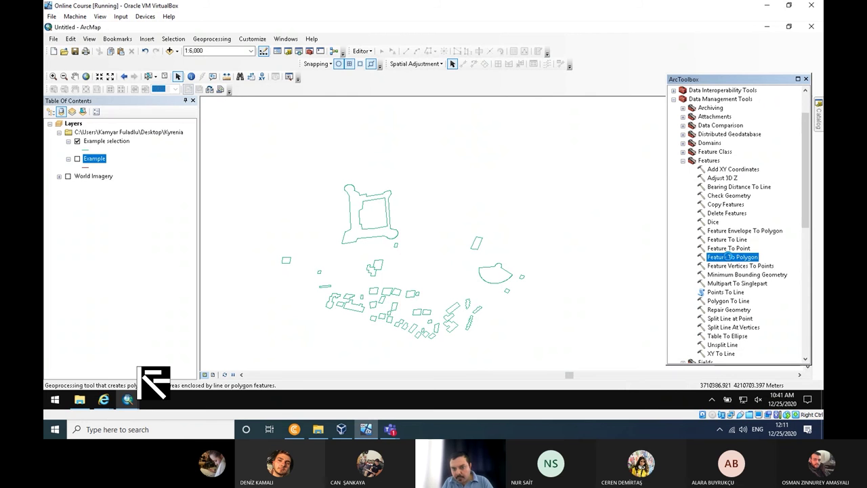
# Set Feature To Polygon's input to Example selection and output to Building.shp in the Kyrenia folder.
pyautogui.doubleClick(729, 256)
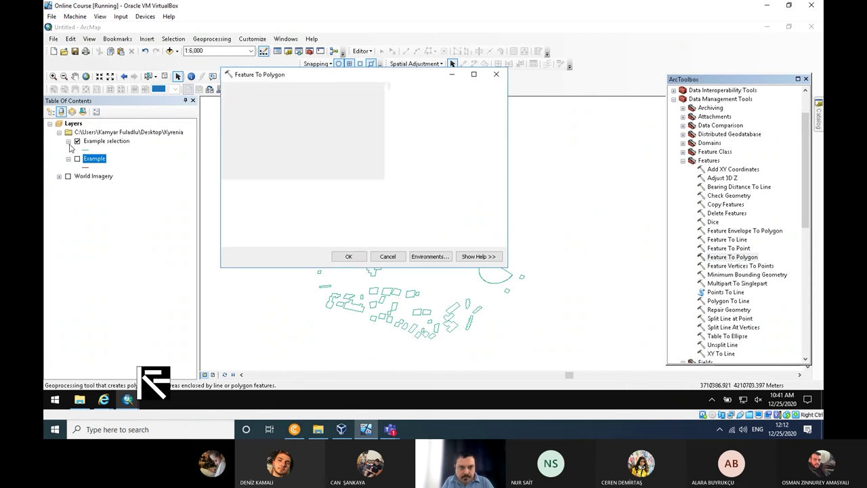
pyautogui.click(470, 103)
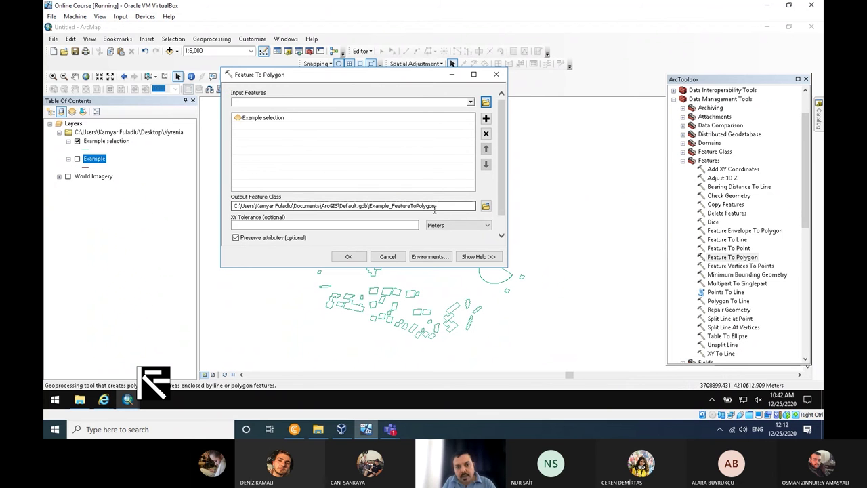
pyautogui.click(486, 206)
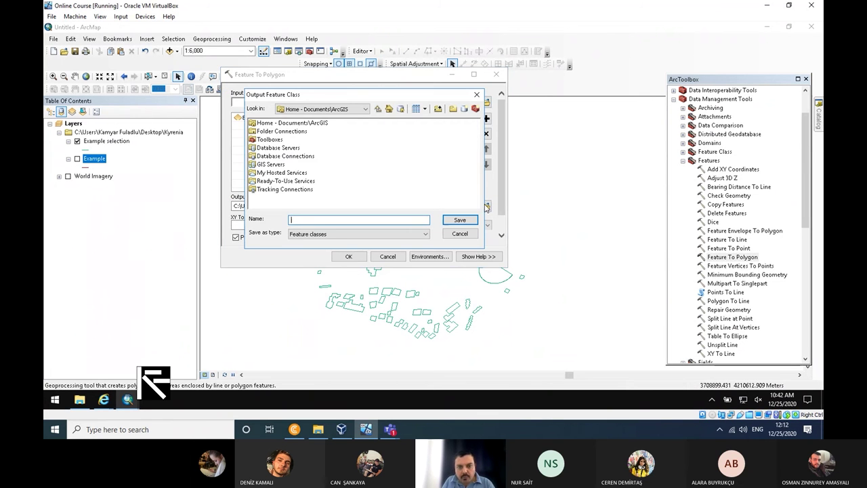
pyautogui.doubleClick(295, 131)
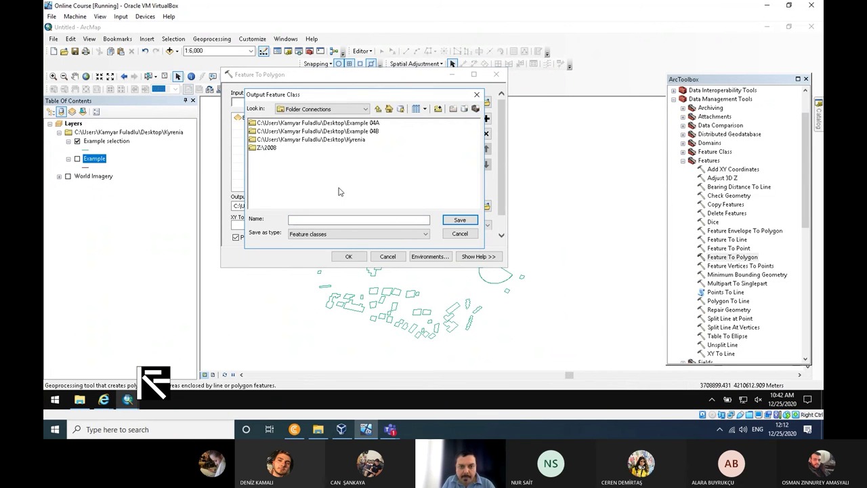
pyautogui.doubleClick(330, 140)
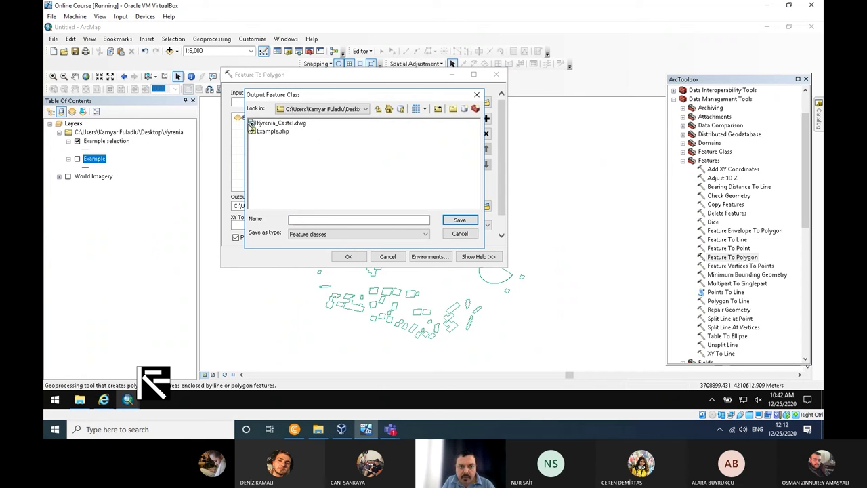
pyautogui.click(343, 234)
pyautogui.click(343, 234)
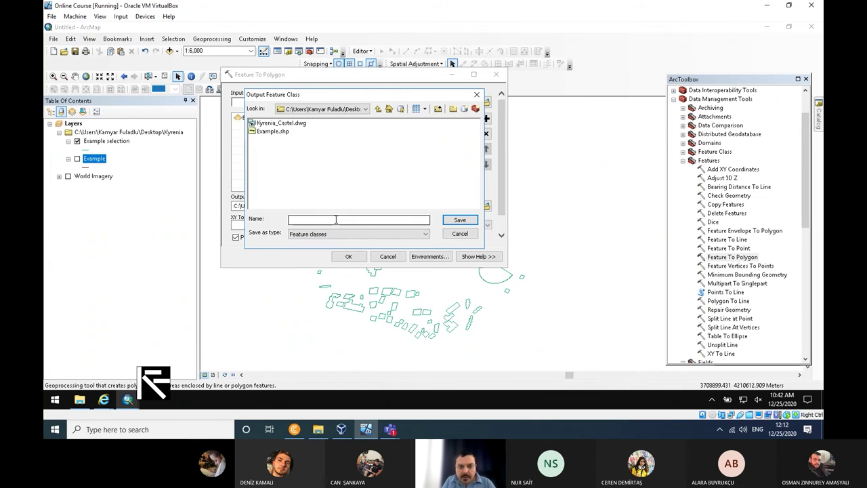
pyautogui.click(336, 219)
pyautogui.write('Buildi')
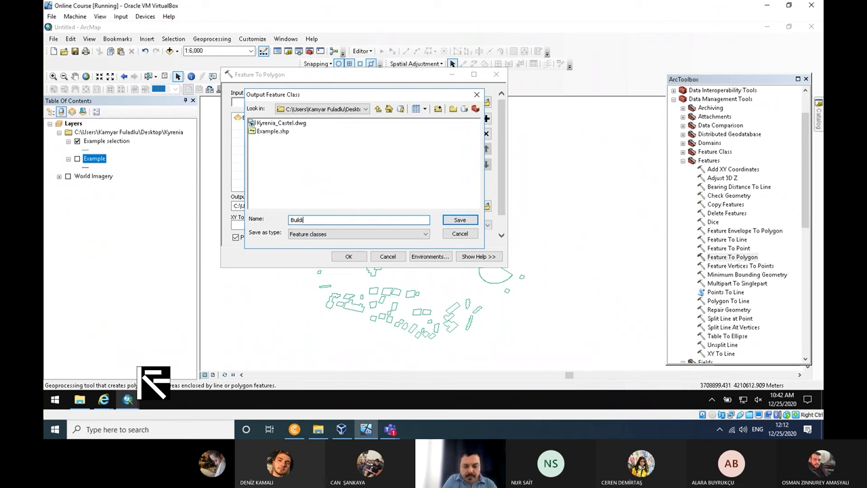
pyautogui.write('ng.sh')
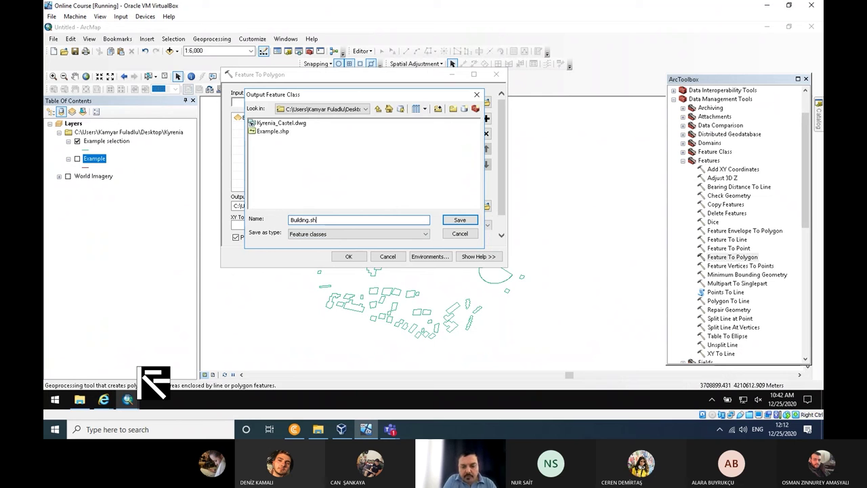
pyautogui.write('p')
pyautogui.click(465, 220)
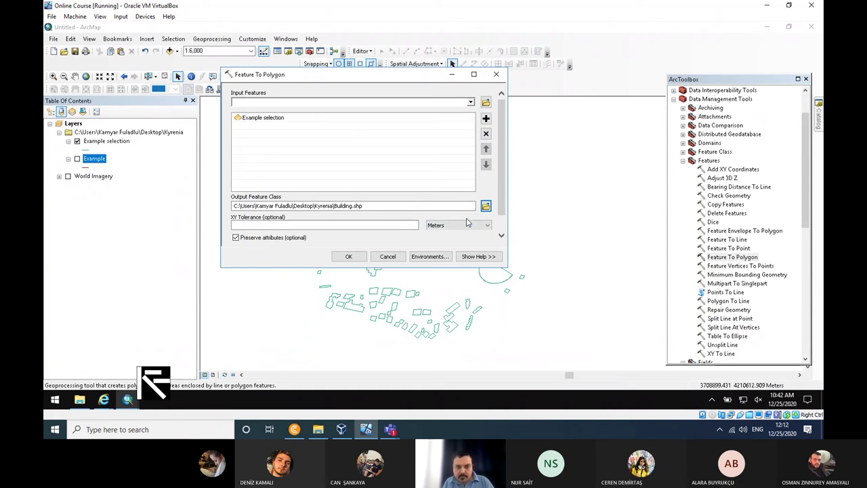
# Run Feature To Polygon and view its run in the Geoprocessing Results window.
pyautogui.click(348, 256)
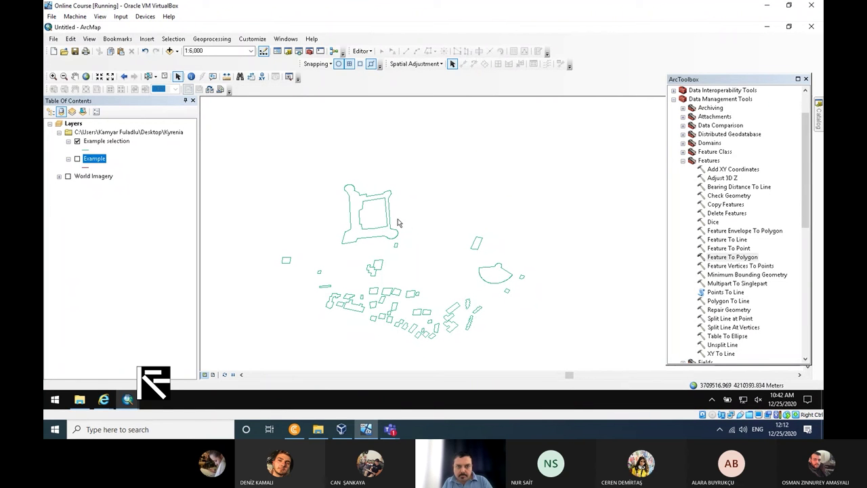
pyautogui.click(285, 38)
pyautogui.click(253, 40)
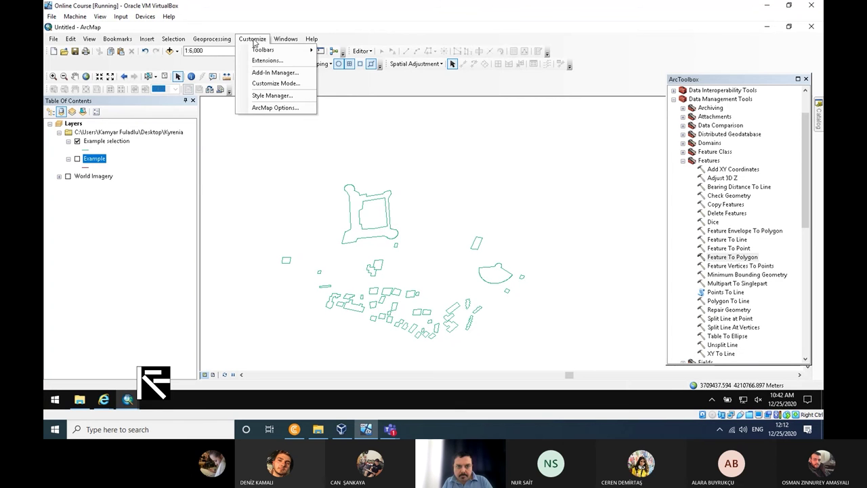
pyautogui.moveTo(216, 38)
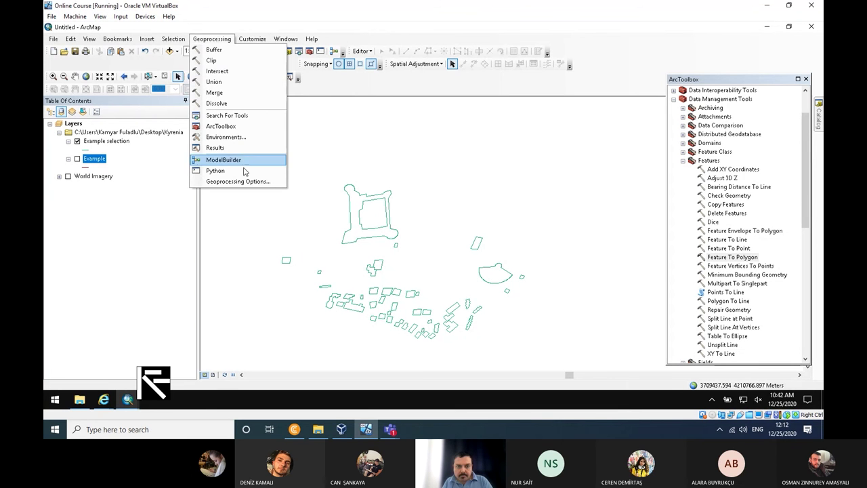
pyautogui.click(216, 147)
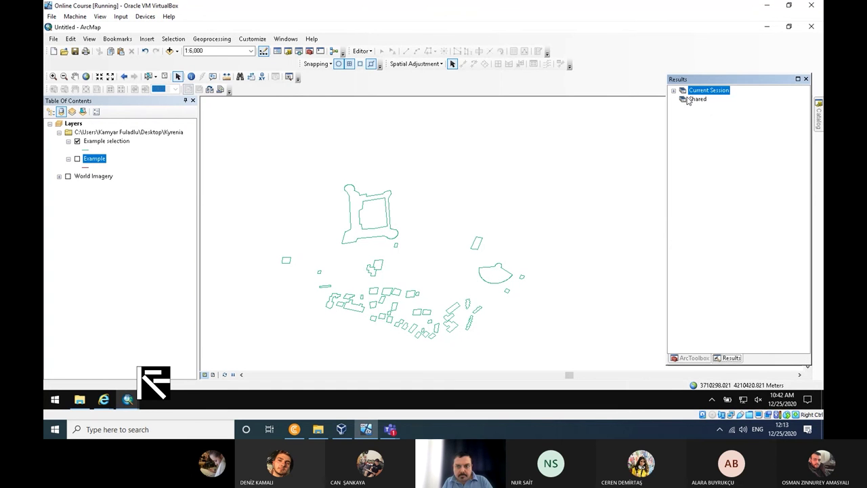
pyautogui.click(673, 90)
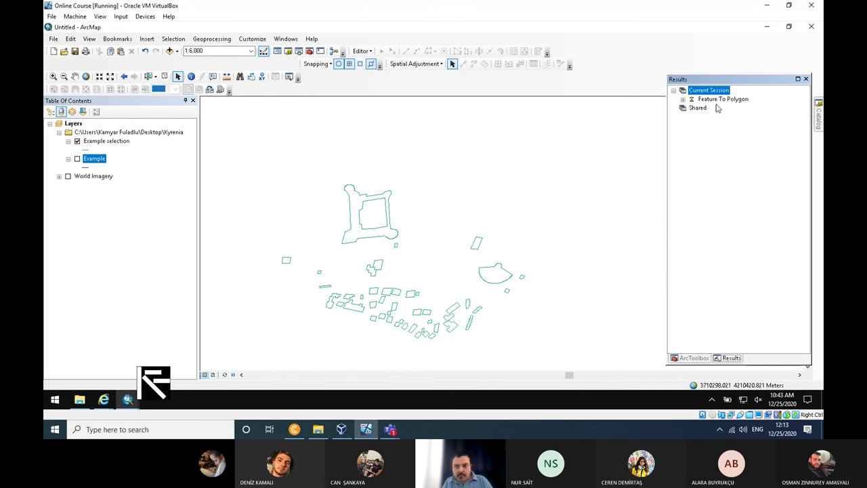
# Close the Feature To Polygon results window and remove the Example selection layer.
pyautogui.click(684, 99)
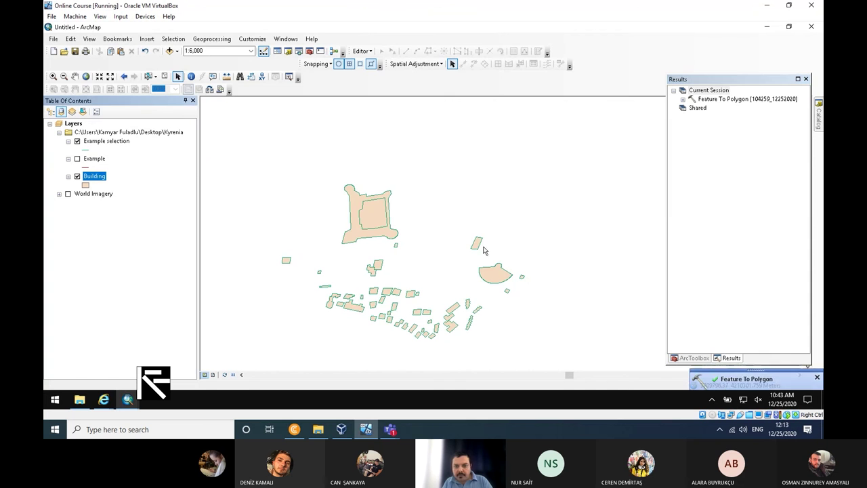
pyautogui.click(807, 79)
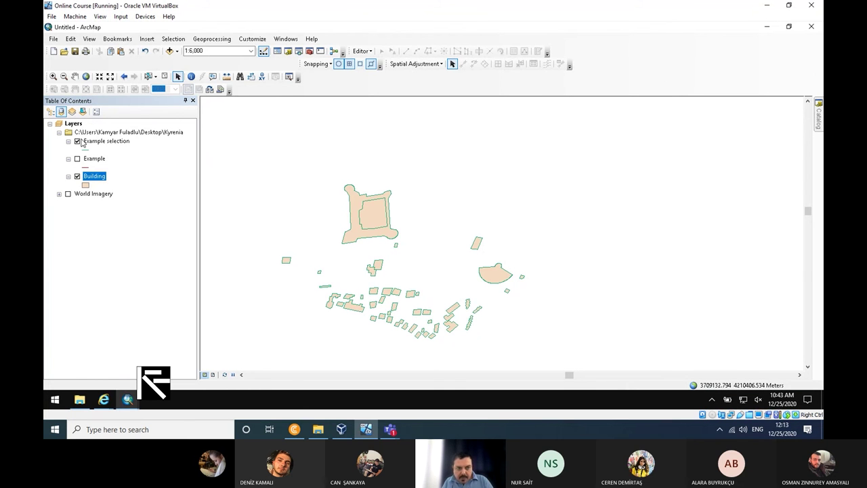
pyautogui.rightClick(109, 139)
pyautogui.click(145, 157)
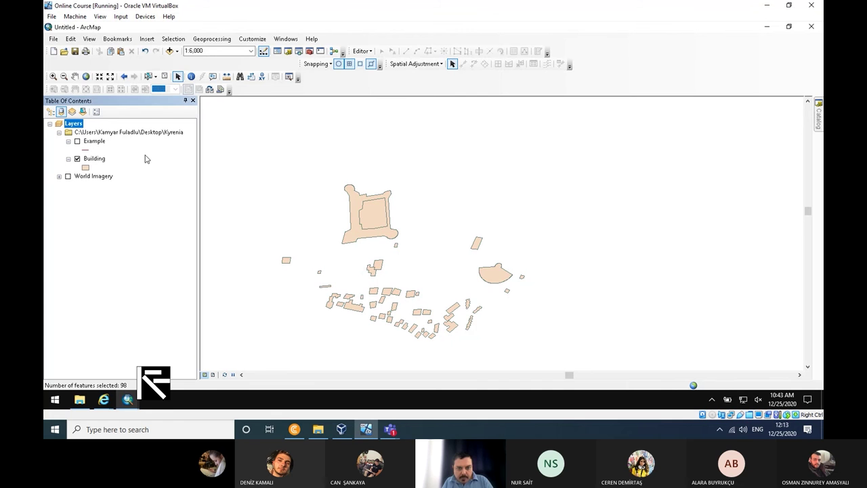
# Start editing Building, delete the castle's inner courtyard polygon, and save the edits.
pyautogui.click(95, 159)
pyautogui.click(362, 51)
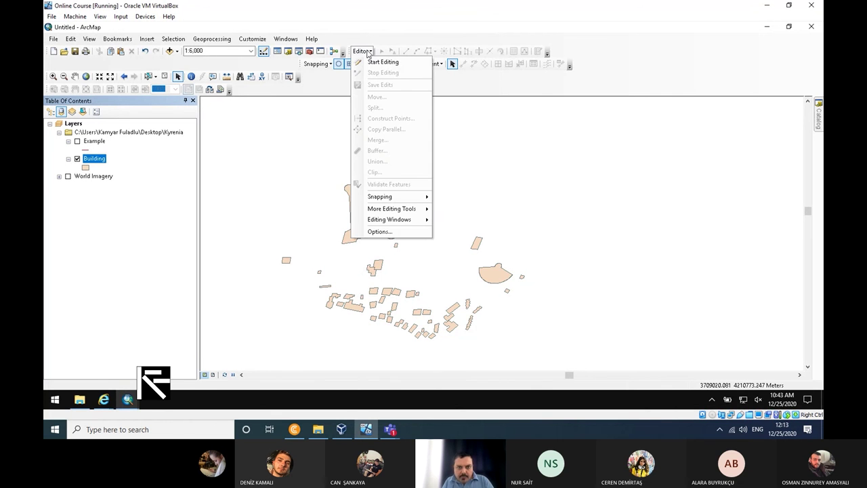
pyautogui.click(379, 61)
pyautogui.click(500, 320)
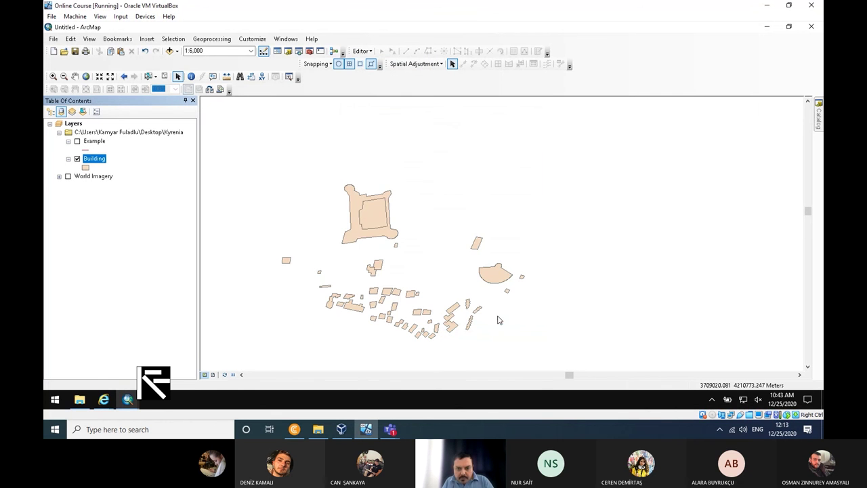
pyautogui.click(370, 214)
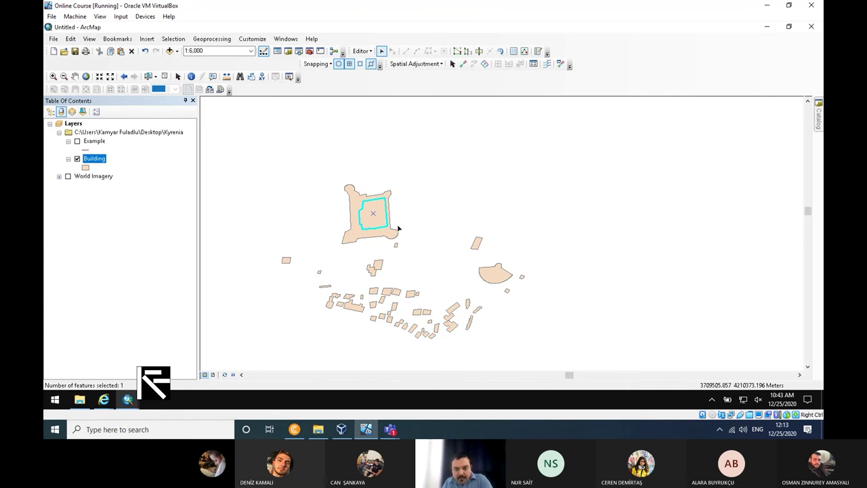
pyautogui.press('Delete')
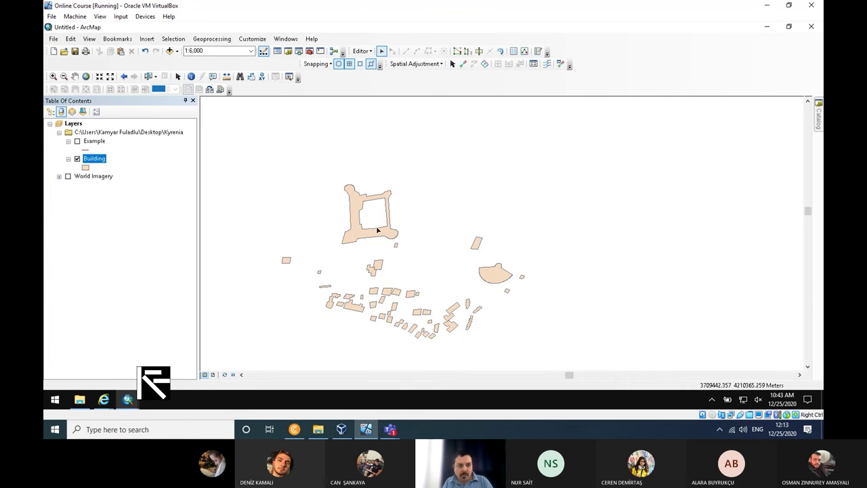
pyautogui.click(361, 51)
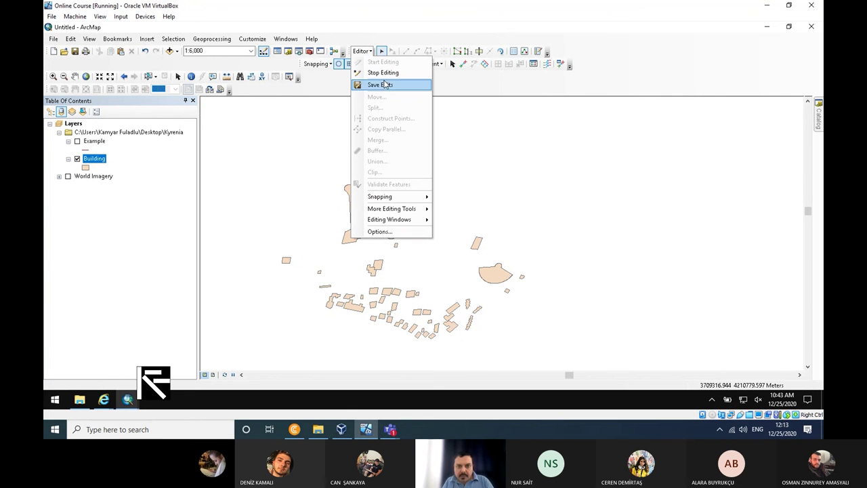
pyautogui.click(385, 86)
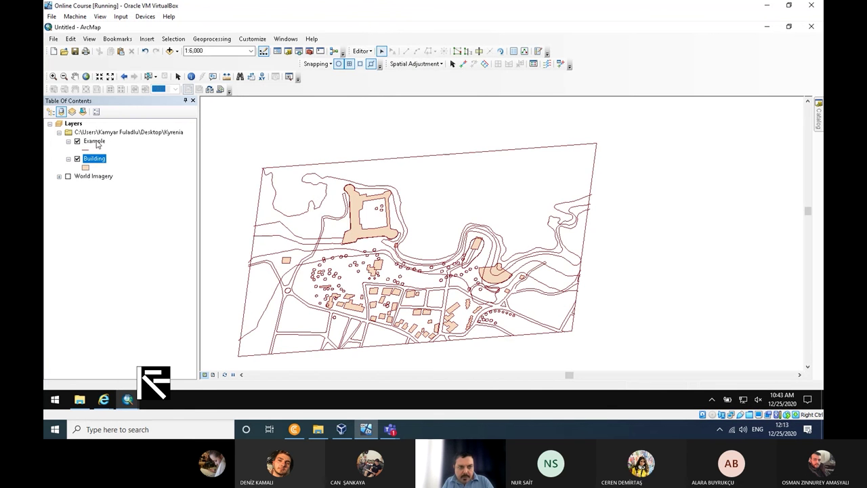
# Select the Example features where "Layer" = 'trees' using Select By Attributes.
pyautogui.click(94, 141)
pyautogui.click(146, 40)
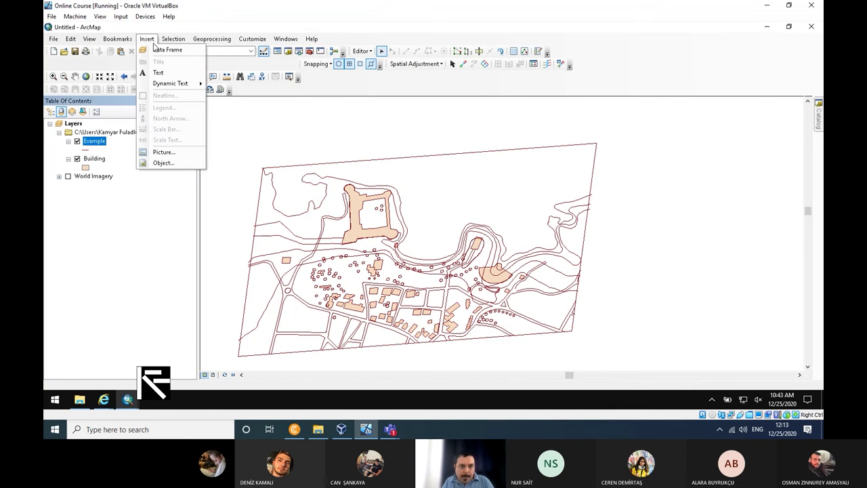
pyautogui.moveTo(172, 38)
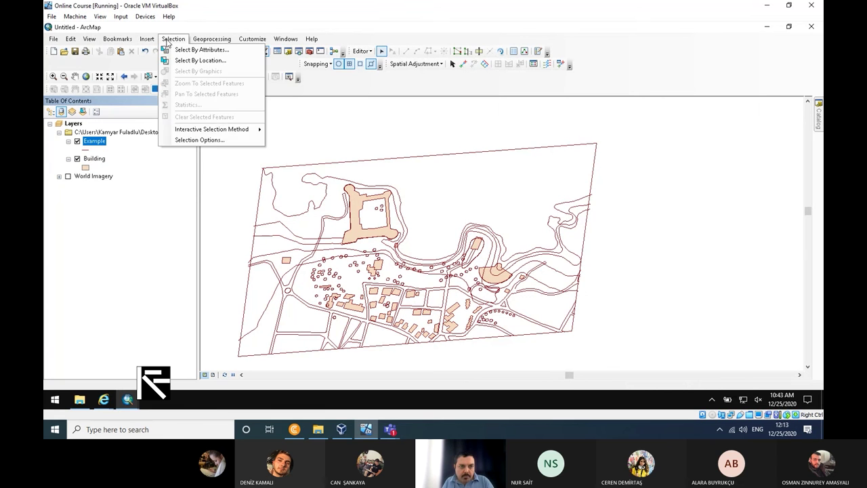
pyautogui.click(173, 39)
pyautogui.click(116, 39)
pyautogui.moveTo(228, 42)
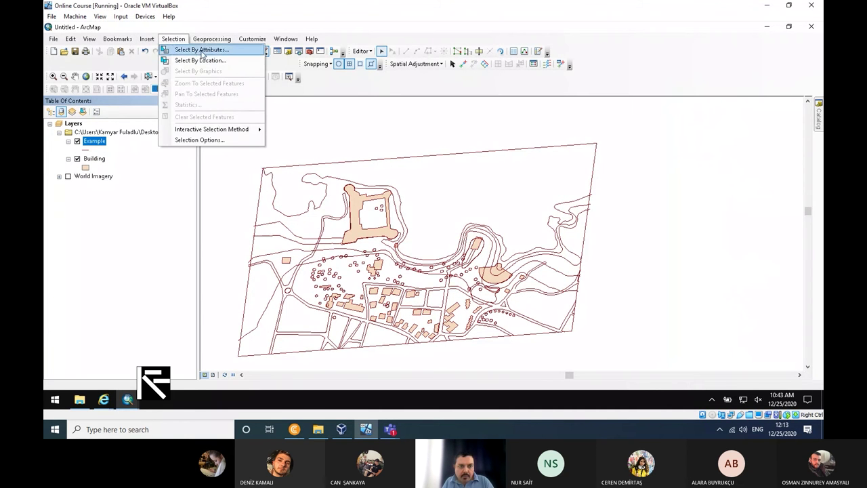
pyautogui.click(194, 49)
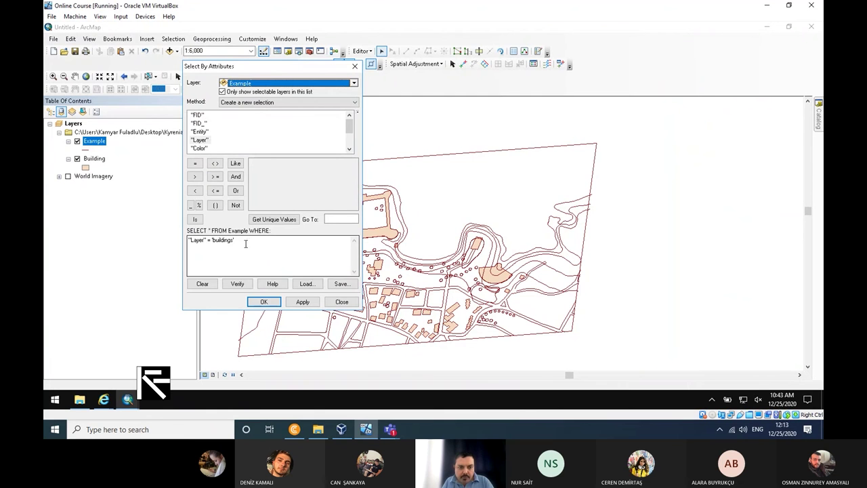
pyautogui.moveTo(240, 250); pyautogui.dragTo(219, 250)
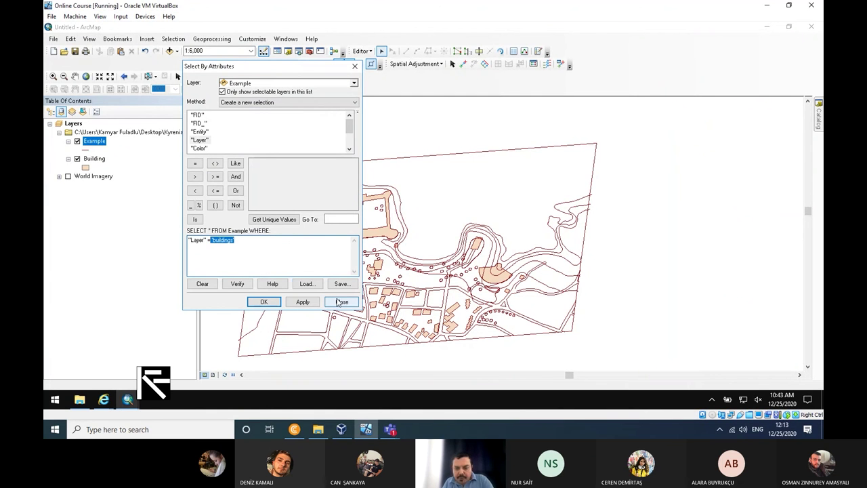
pyautogui.press('BackSpace')
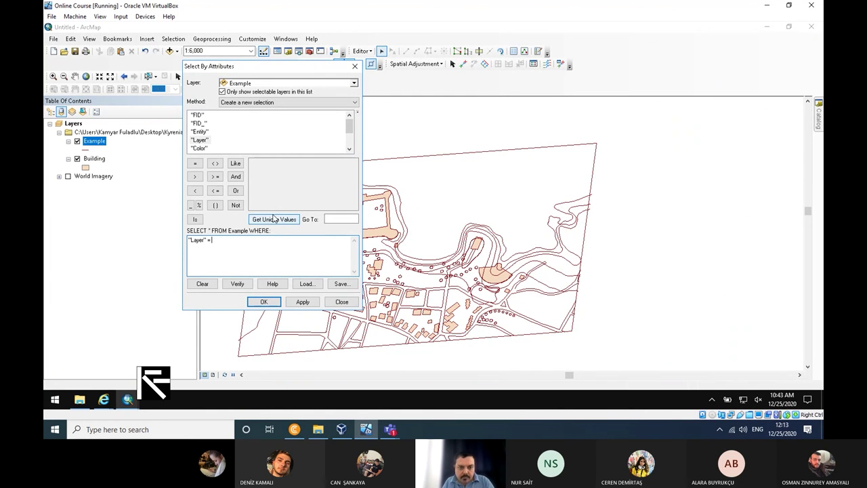
pyautogui.click(276, 220)
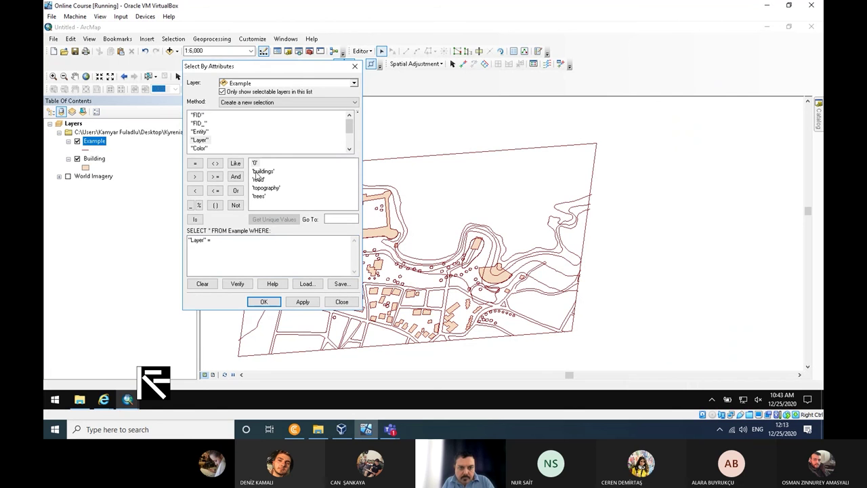
pyautogui.doubleClick(256, 197)
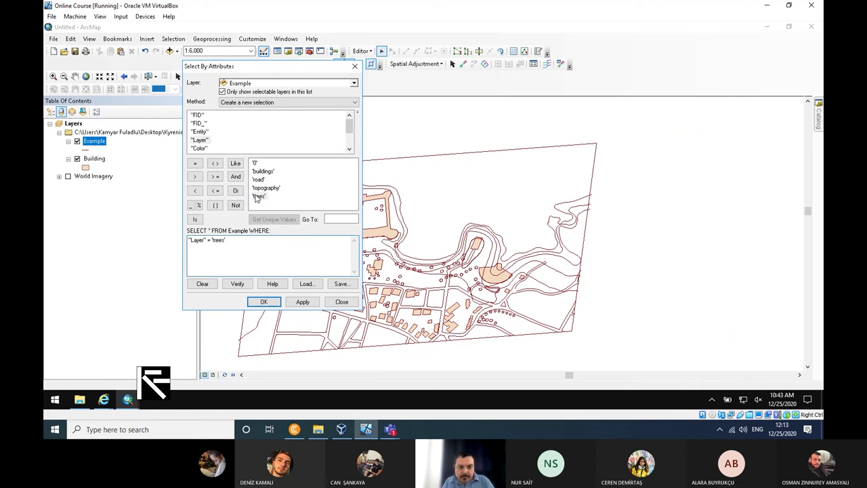
pyautogui.click(273, 304)
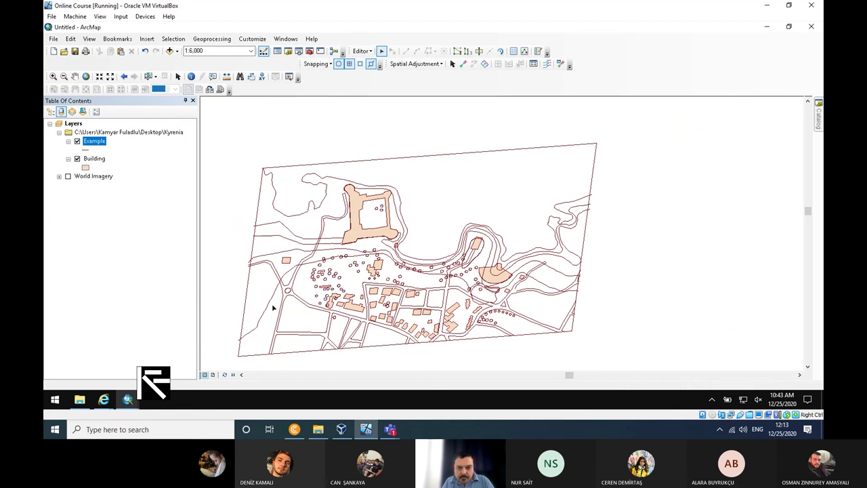
# Create an Example selection layer from the 196 selected trees and hide the Example layer.
pyautogui.rightClick(102, 144)
pyautogui.moveTo(211, 238)
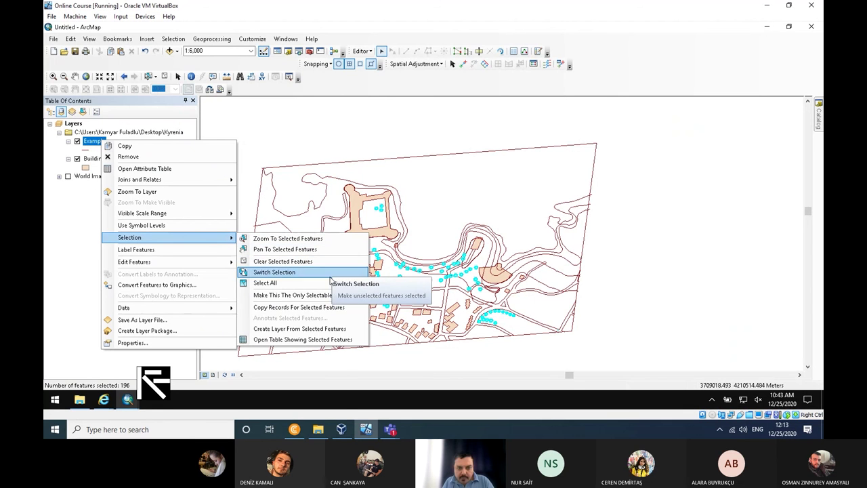
pyautogui.click(321, 330)
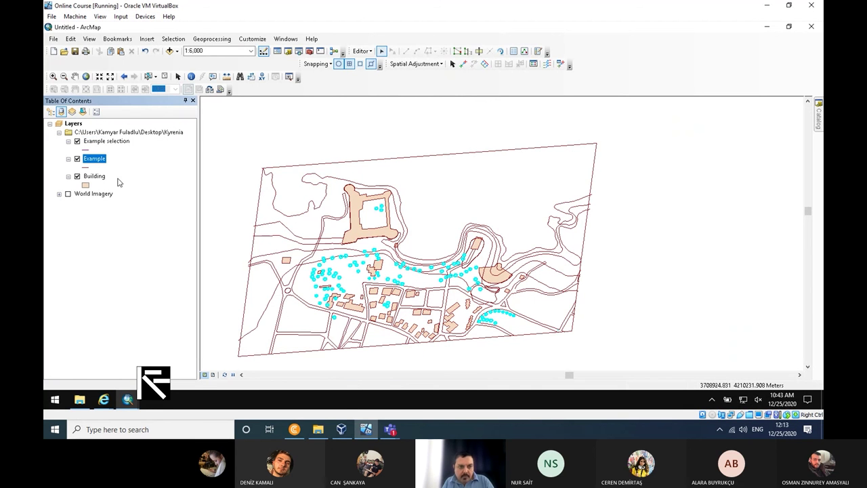
pyautogui.click(77, 159)
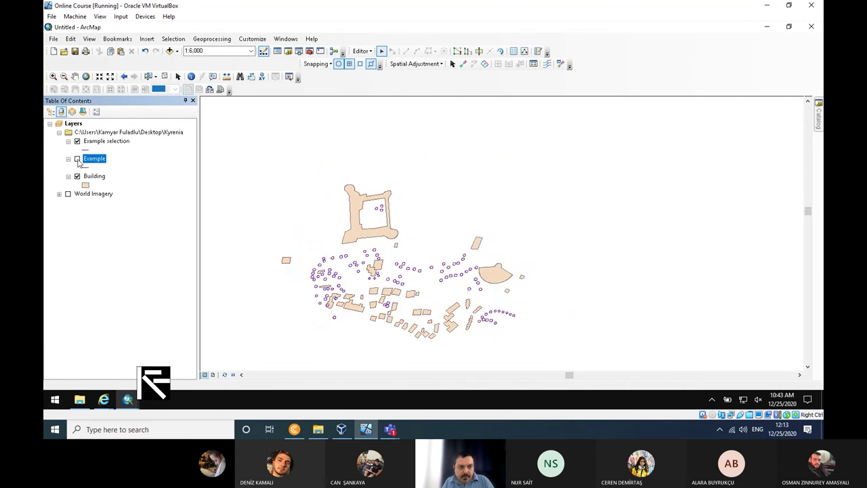
pyautogui.click(78, 141)
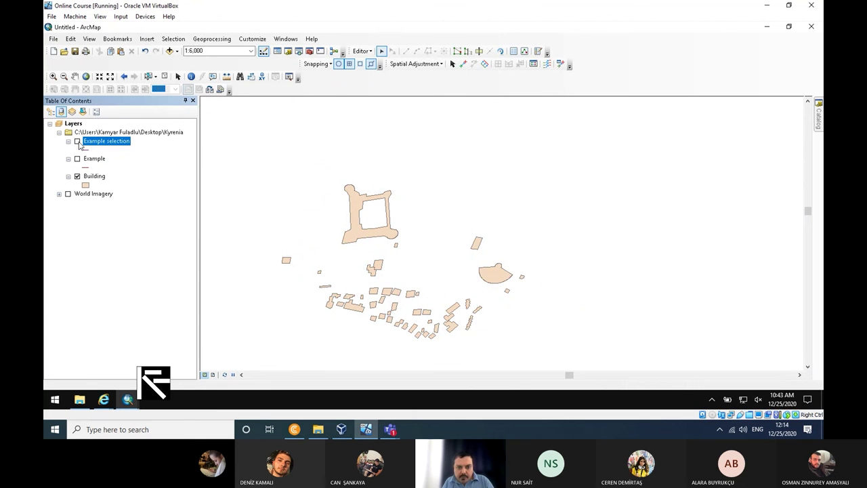
pyautogui.click(77, 142)
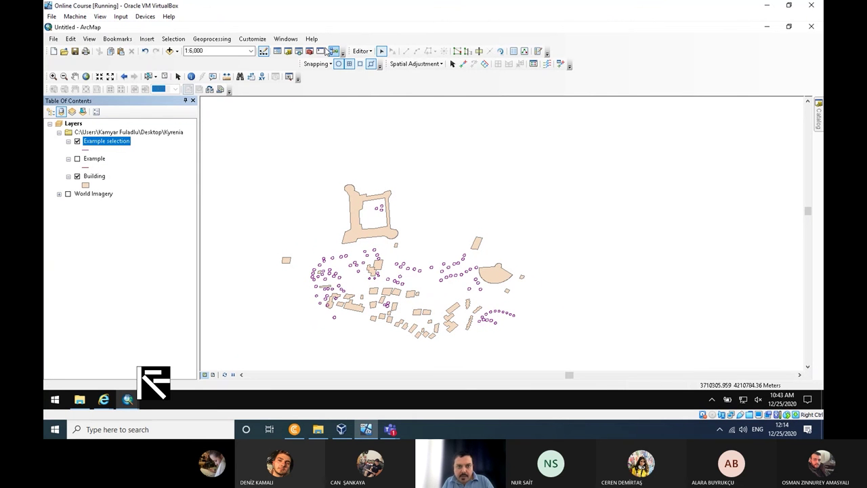
pyautogui.click(310, 51)
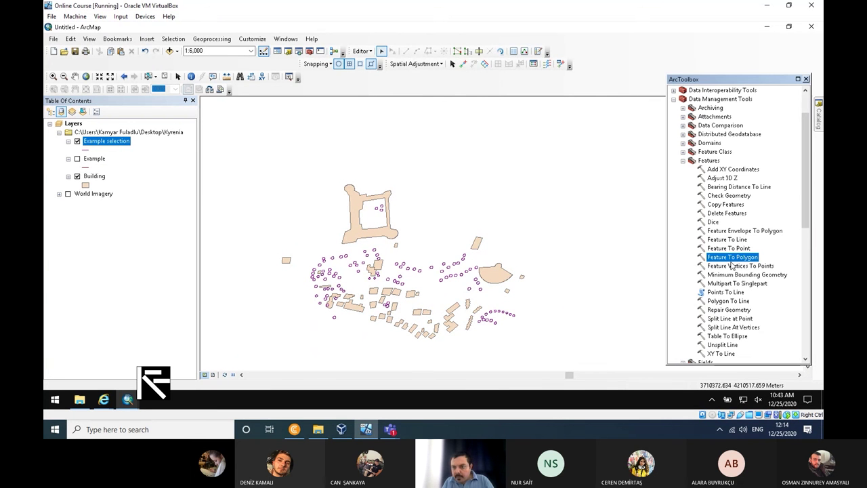
# Run Feature To Point on Example selection, saving the output as Tree.shp in the Kyrenia folder.
pyautogui.doubleClick(744, 248)
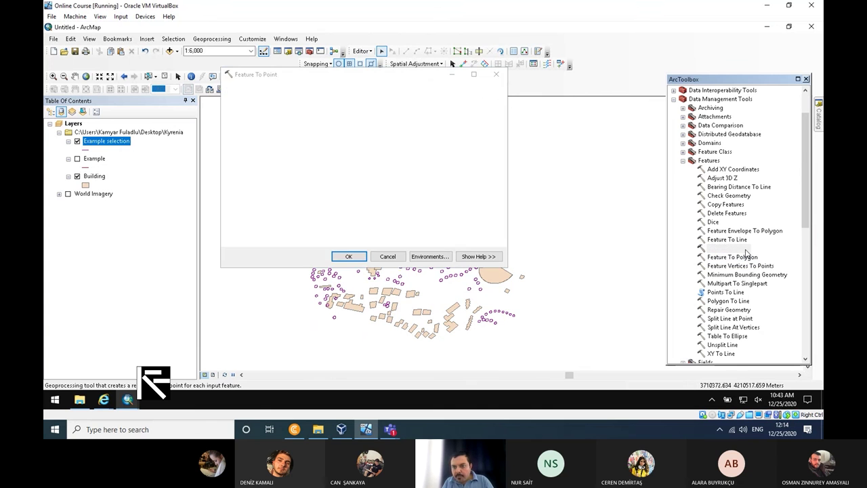
pyautogui.click(470, 102)
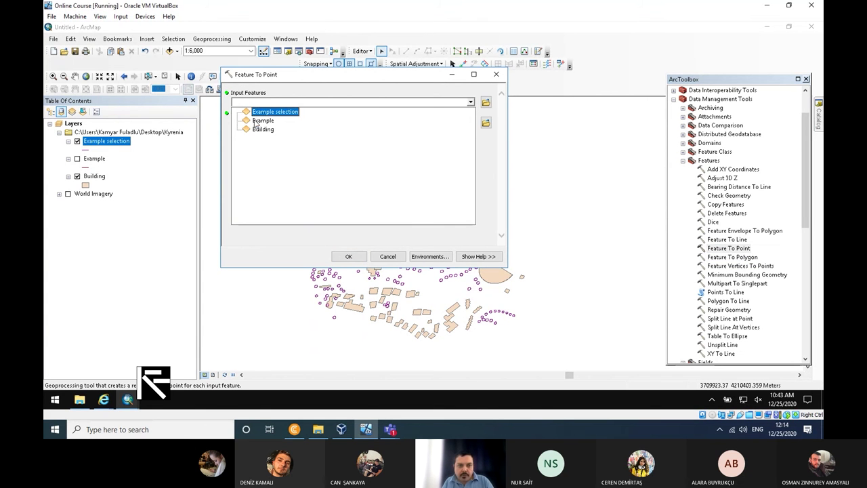
pyautogui.click(163, 107)
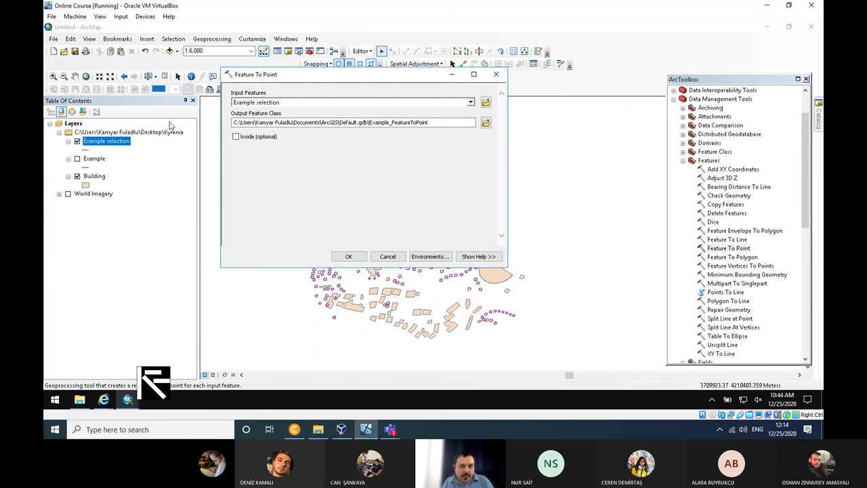
pyautogui.click(486, 123)
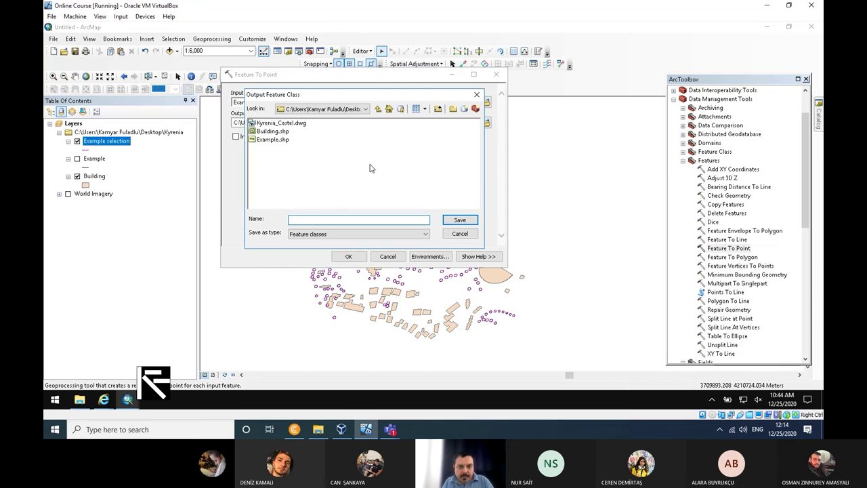
pyautogui.click(282, 141)
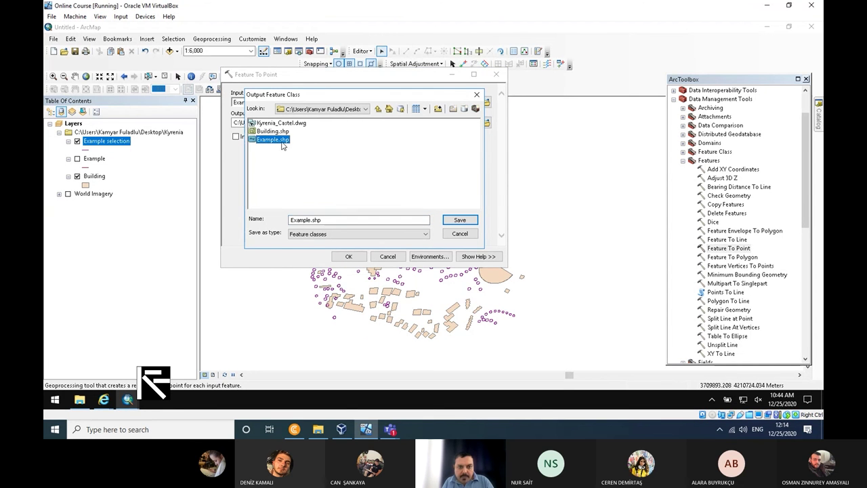
pyautogui.doubleClick(301, 220)
pyautogui.write('Tre')
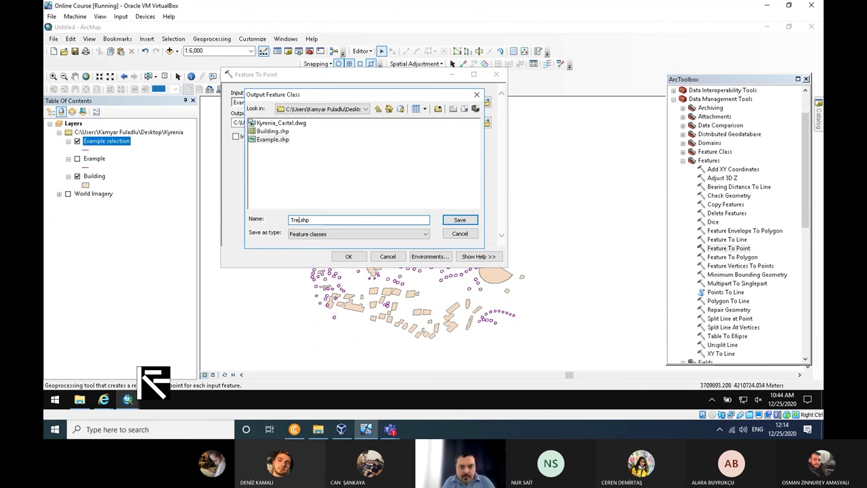
pyautogui.write('e')
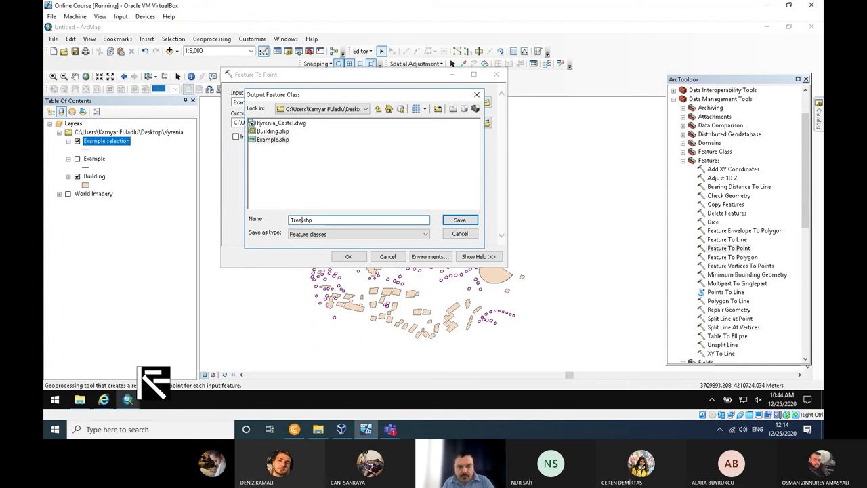
pyautogui.click(459, 220)
pyautogui.click(347, 256)
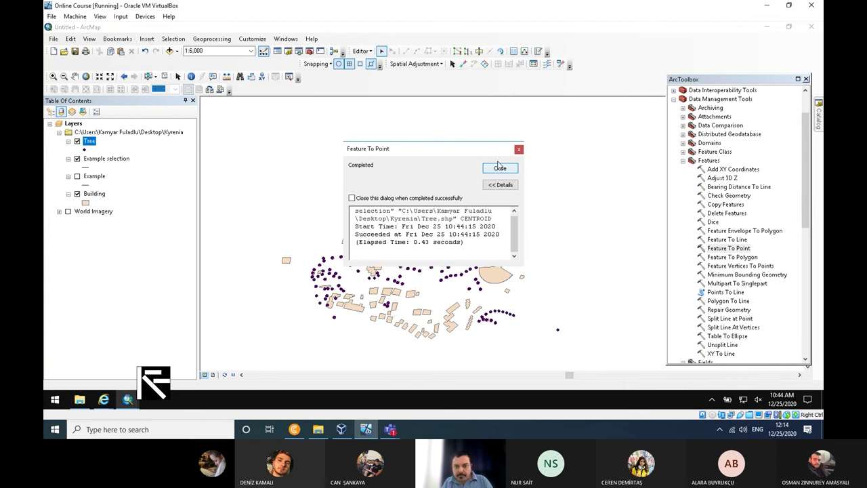
pyautogui.click(519, 149)
# Remove the Example selection layer from the map and close the toolbox.
pyautogui.click(105, 160)
pyautogui.rightClick(106, 161)
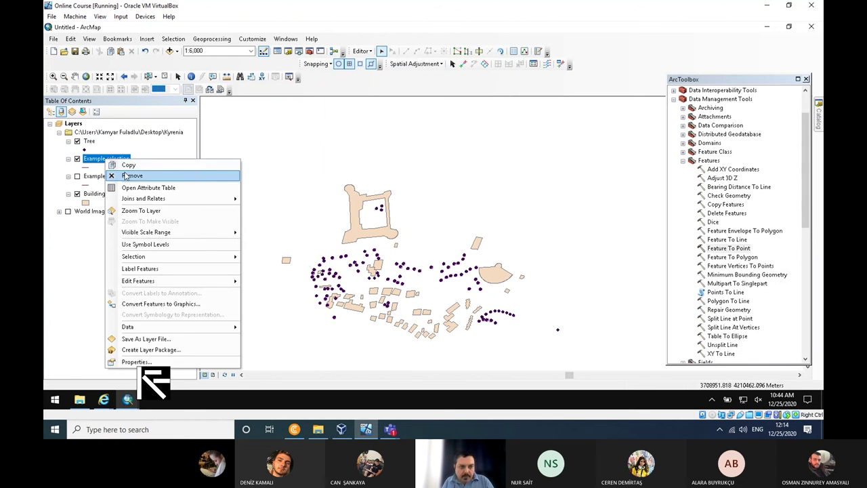
pyautogui.click(127, 176)
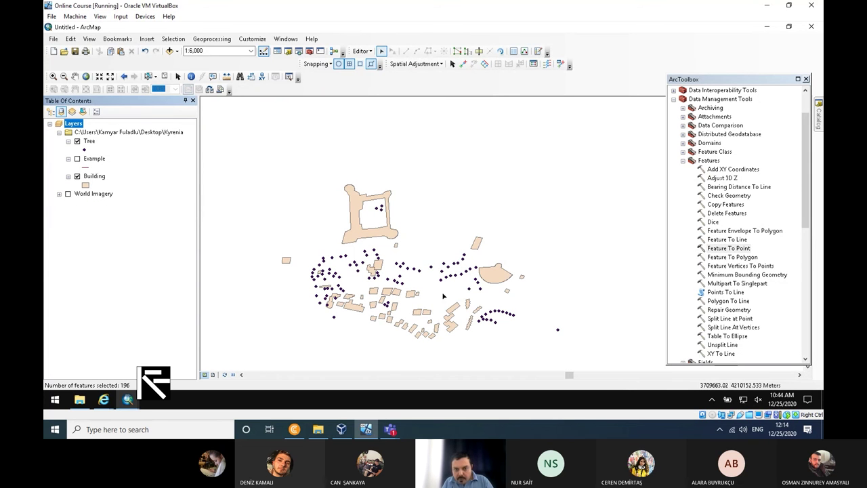
pyautogui.click(806, 79)
# Dock the Catalog open and bring up the properties of Tree.shp in the Kyrenia folder.
pyautogui.click(818, 121)
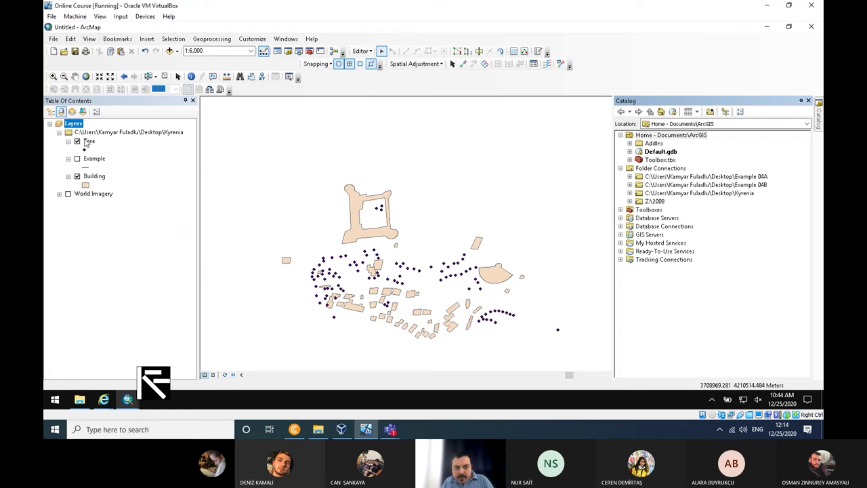
pyautogui.rightClick(95, 158)
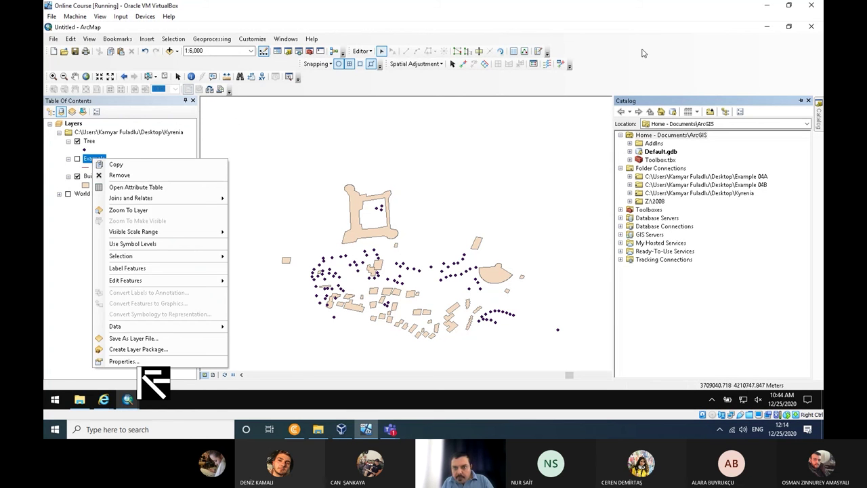
pyautogui.click(678, 150)
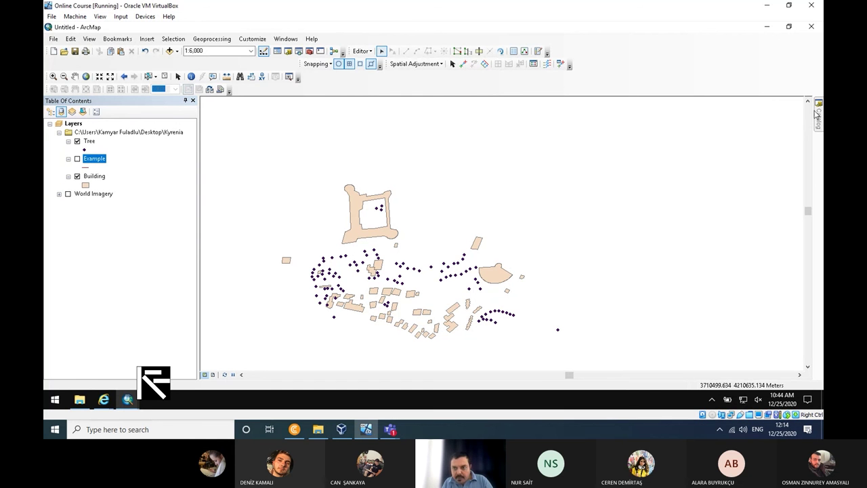
pyautogui.moveTo(819, 117)
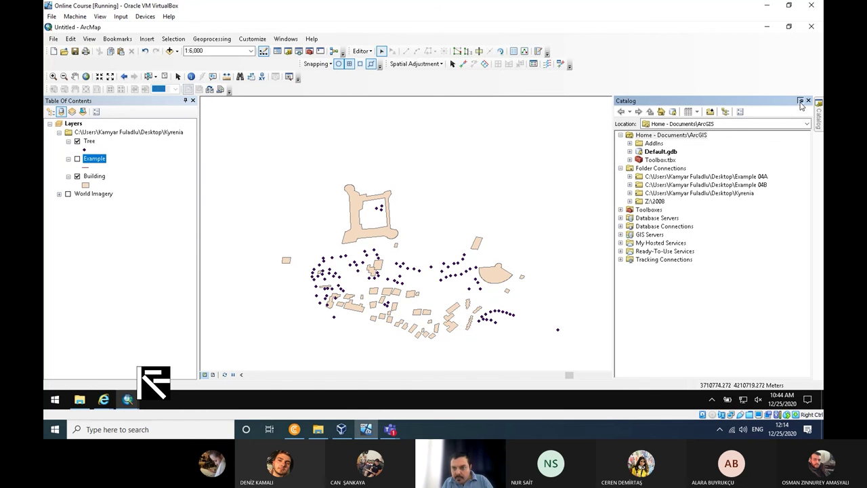
pyautogui.click(800, 101)
pyautogui.click(641, 193)
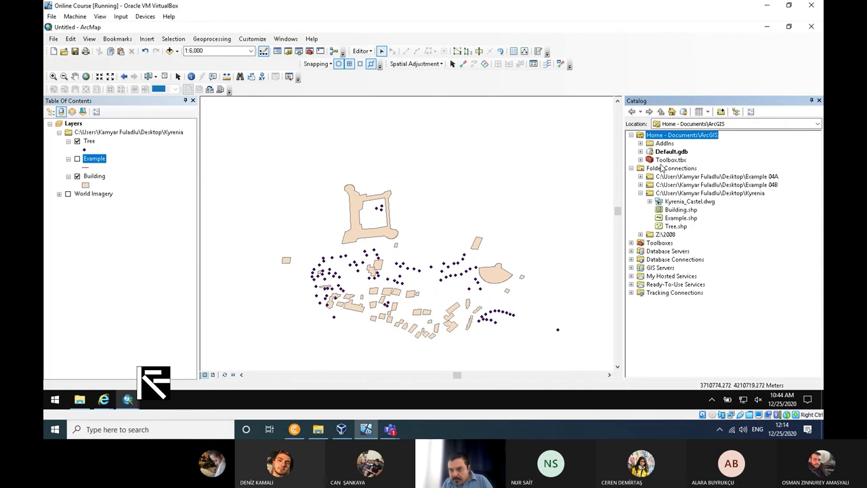
pyautogui.click(675, 229)
pyautogui.rightClick(675, 229)
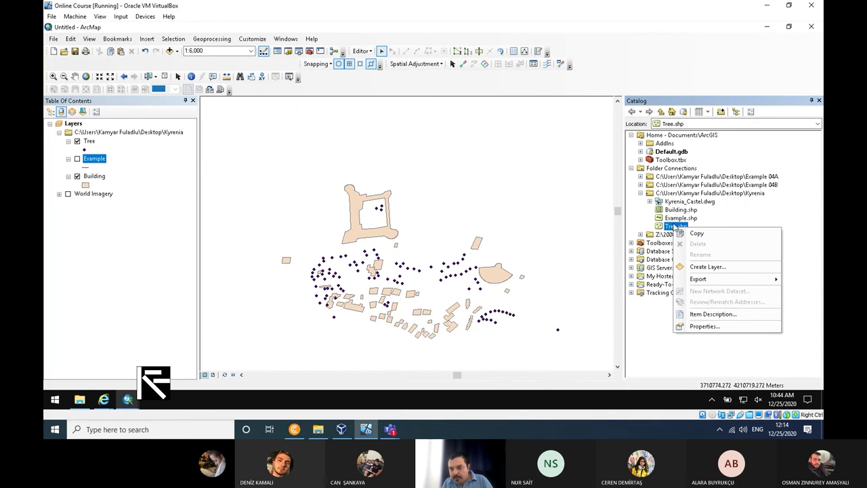
pyautogui.click(715, 330)
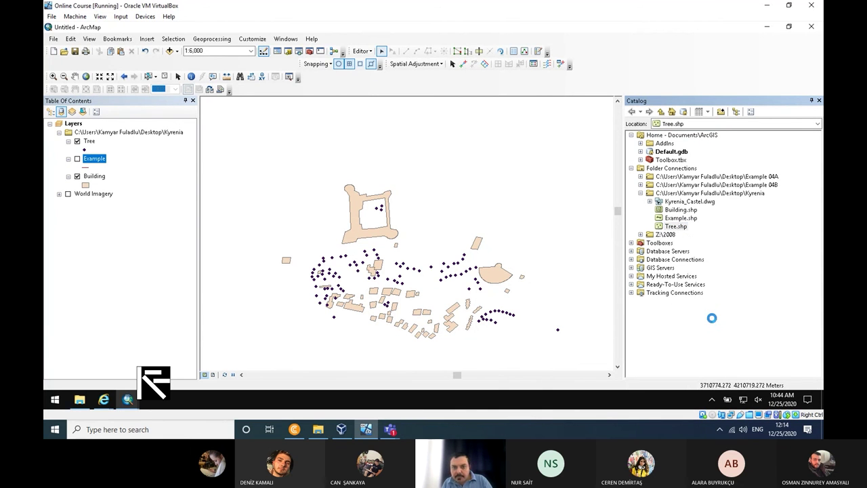
# Browse the XY Coordinate System list to Projected > UTM > WGS 1984 > Northern Hemisphere.
pyautogui.click(368, 81)
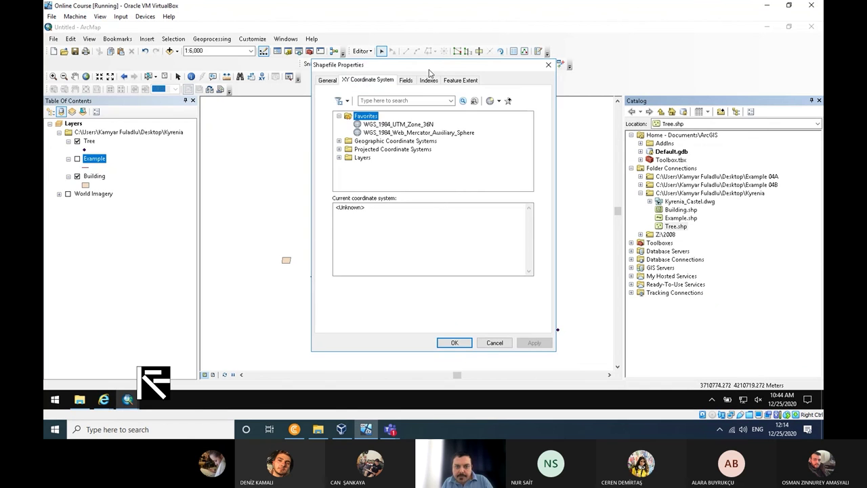
pyautogui.moveTo(431, 70); pyautogui.dragTo(454, 129)
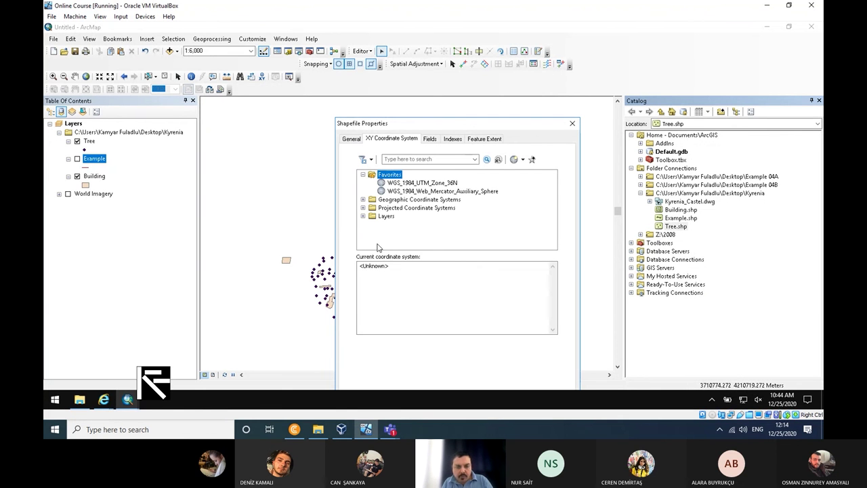
pyautogui.click(438, 281)
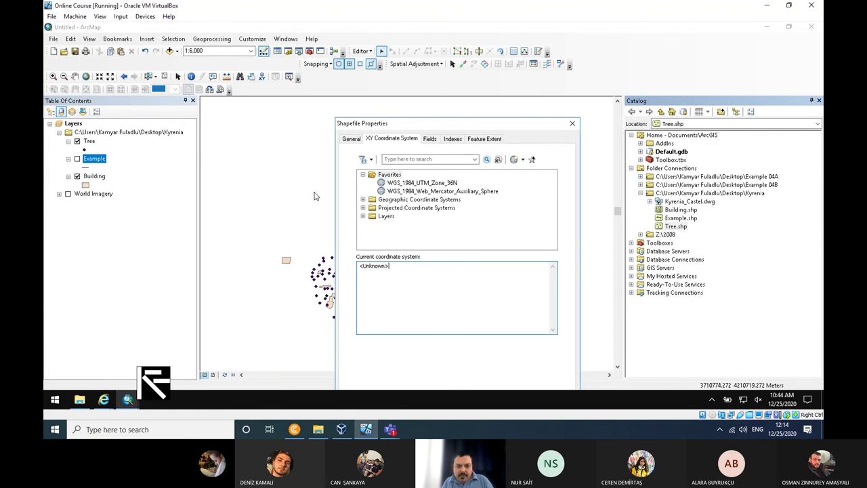
pyautogui.click(523, 160)
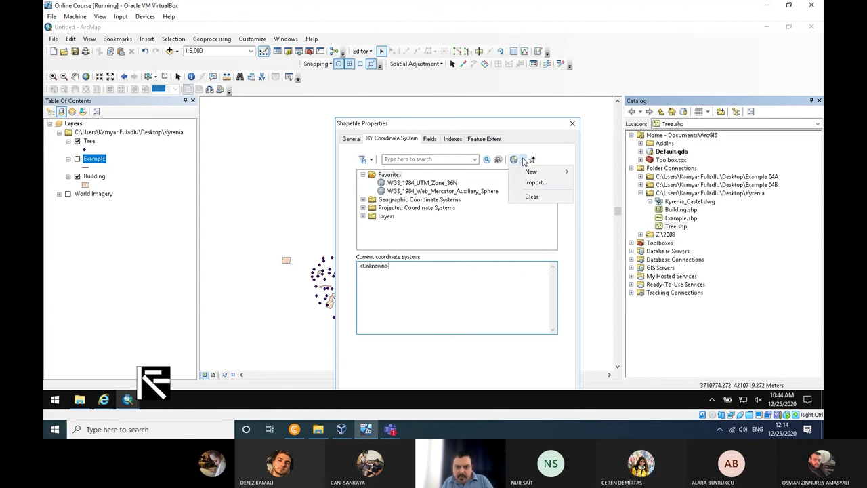
pyautogui.moveTo(550, 175)
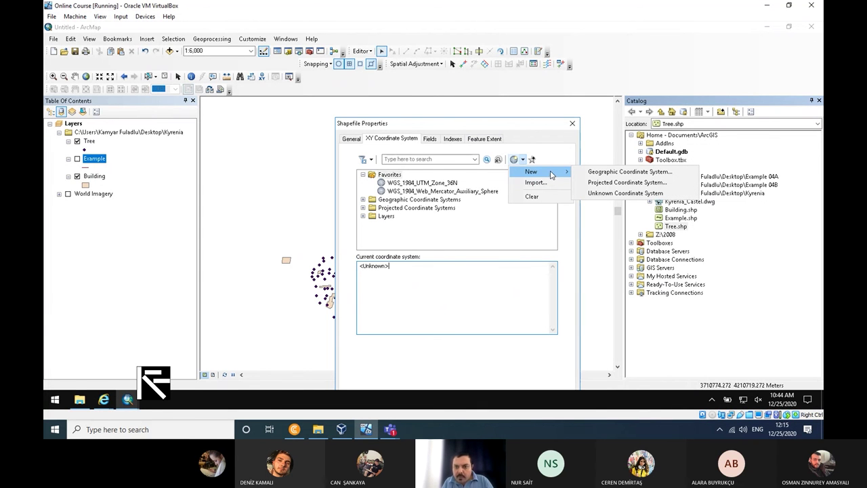
pyautogui.press('Escape')
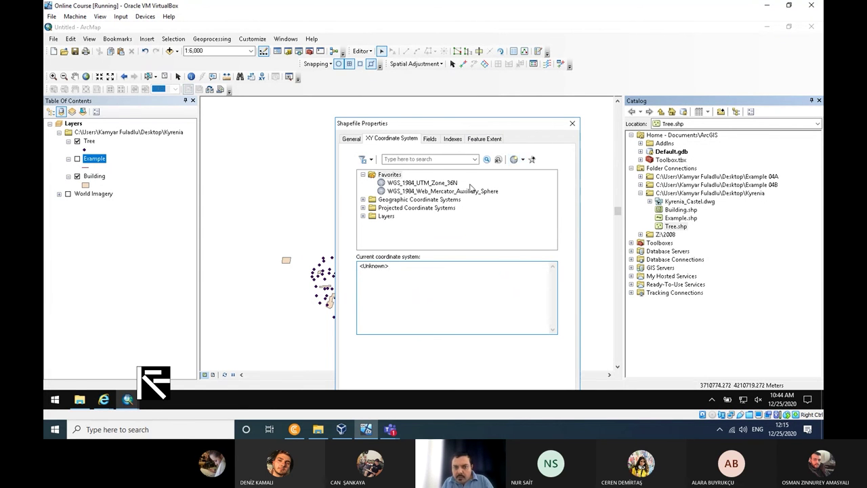
pyautogui.click(410, 159)
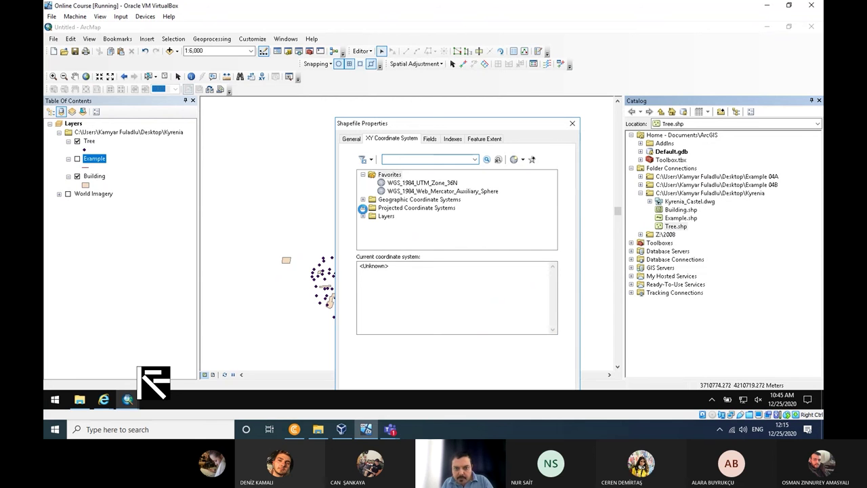
pyautogui.click(363, 208)
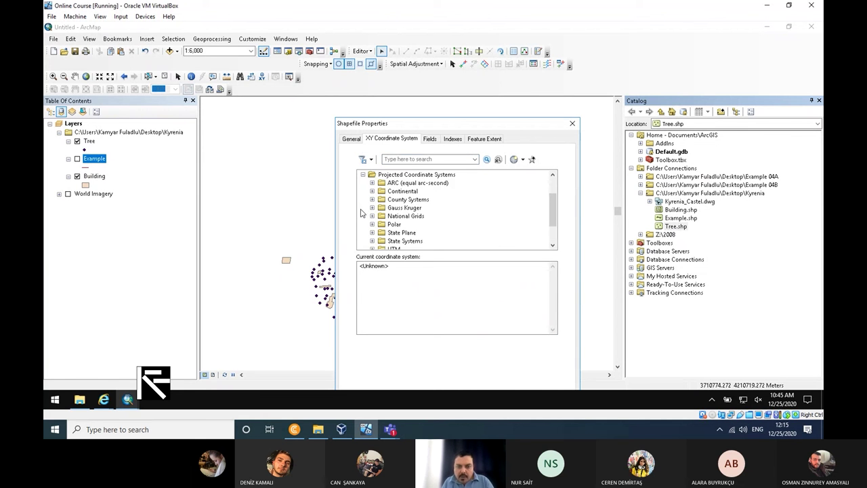
pyautogui.scroll(-2, 424, 194)
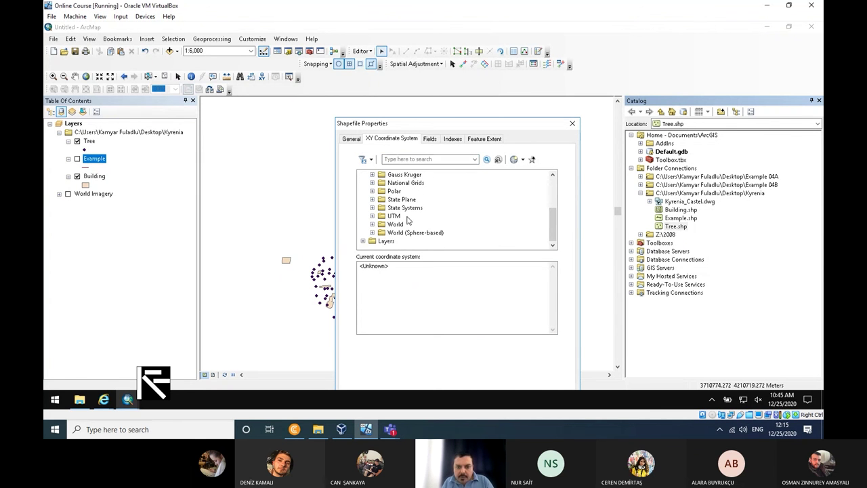
pyautogui.click(372, 216)
pyautogui.scroll(-4, 397, 201)
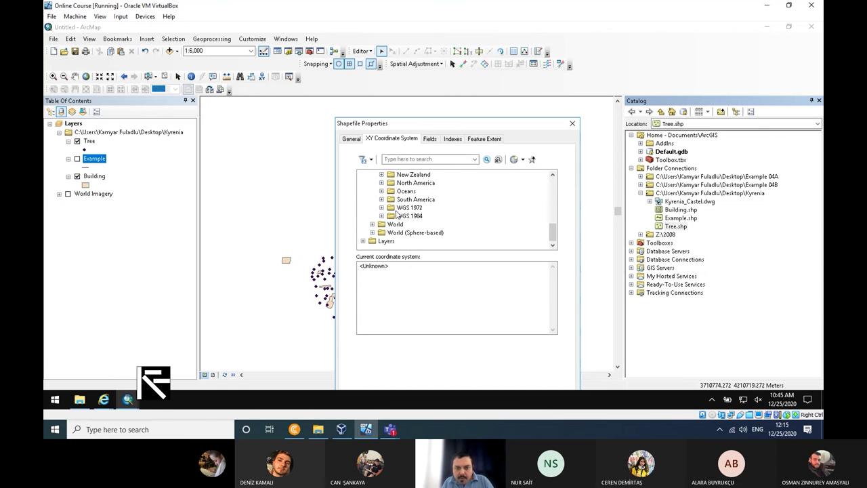
pyautogui.click(381, 216)
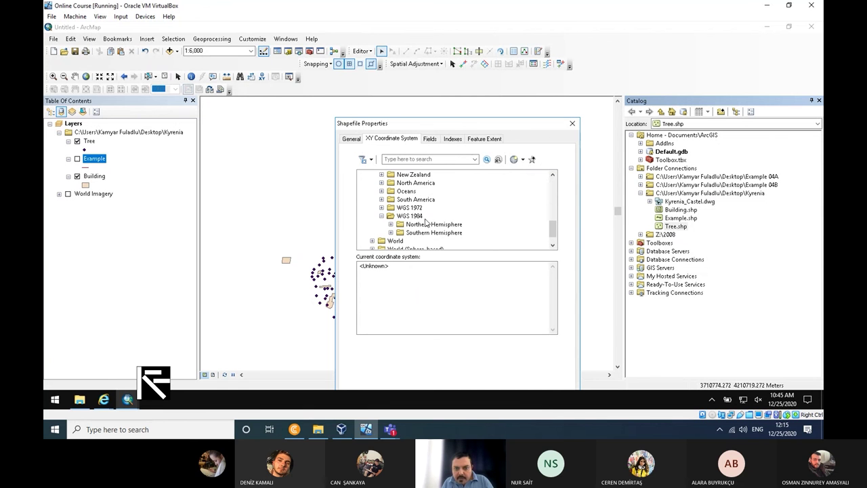
pyautogui.click(391, 225)
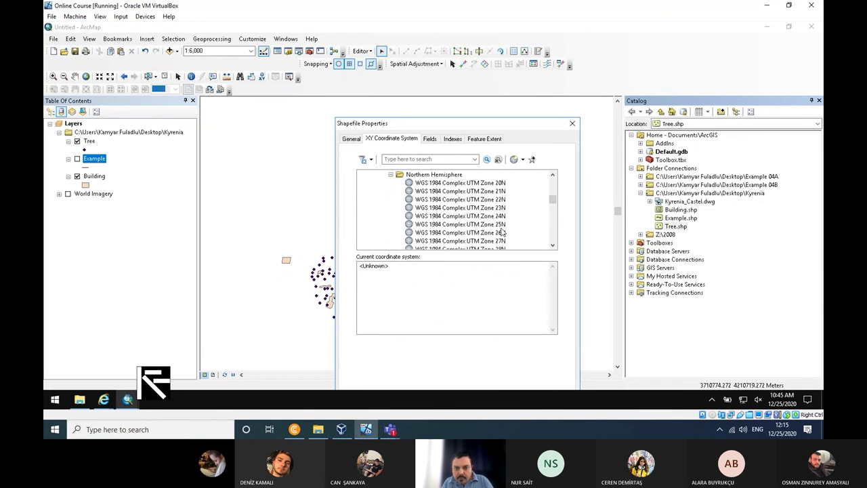
pyautogui.scroll(-3, 505, 215)
pyautogui.scroll(-5, 509, 216)
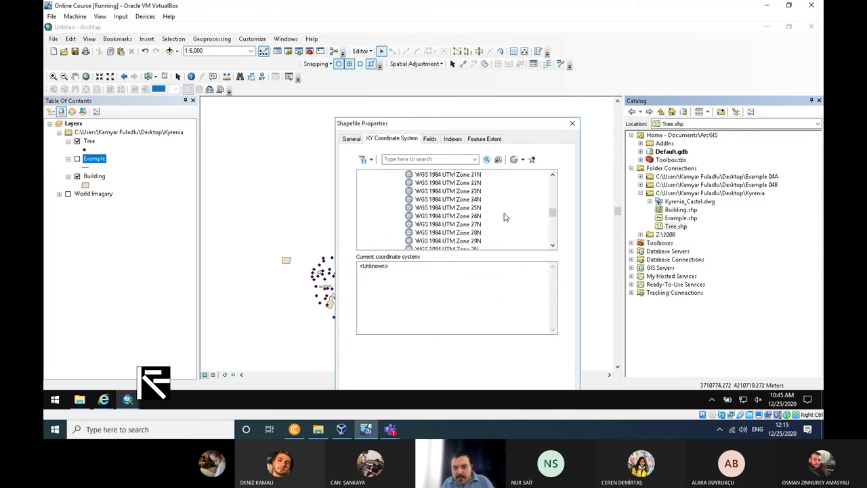
pyautogui.scroll(-3, 505, 217)
# Assign WGS 1984 UTM Zone 36N to Tree.shp and apply it.
pyautogui.click(473, 233)
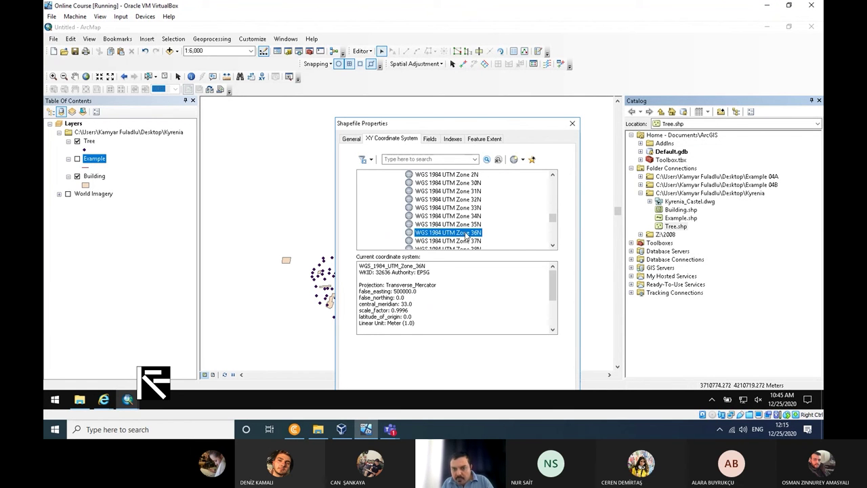
pyautogui.doubleClick(467, 233)
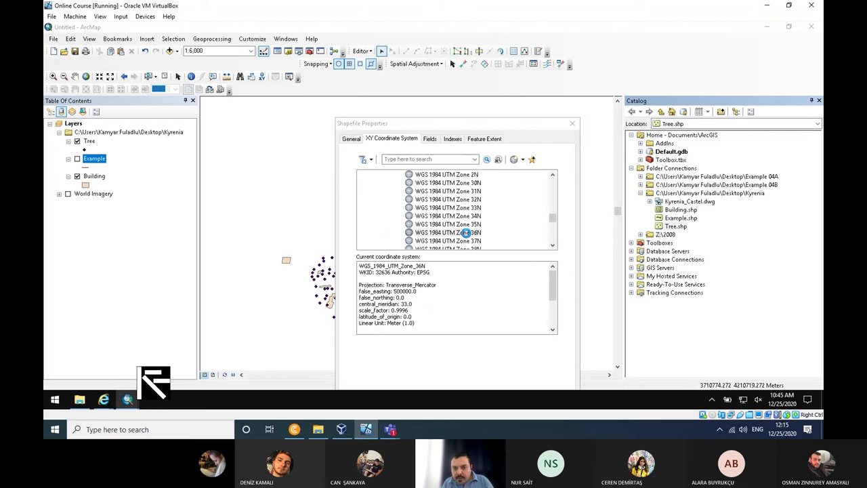
pyautogui.click(454, 379)
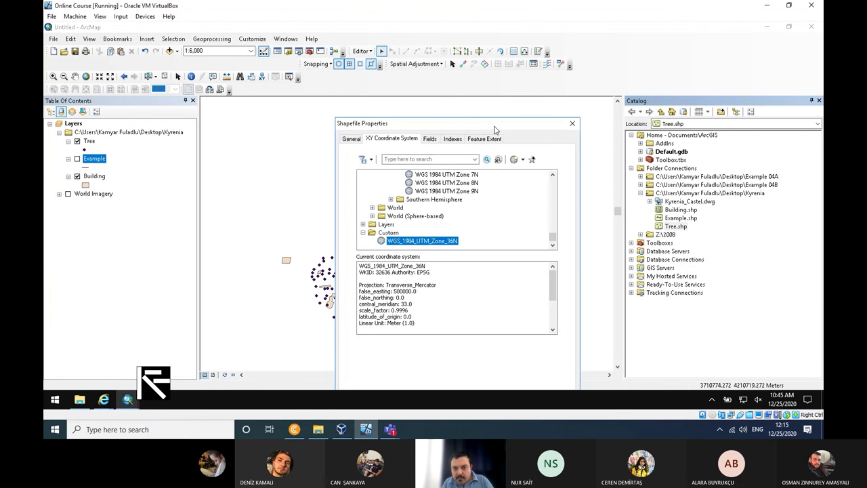
pyautogui.moveTo(494, 126); pyautogui.dragTo(458, 49)
pyautogui.click(519, 324)
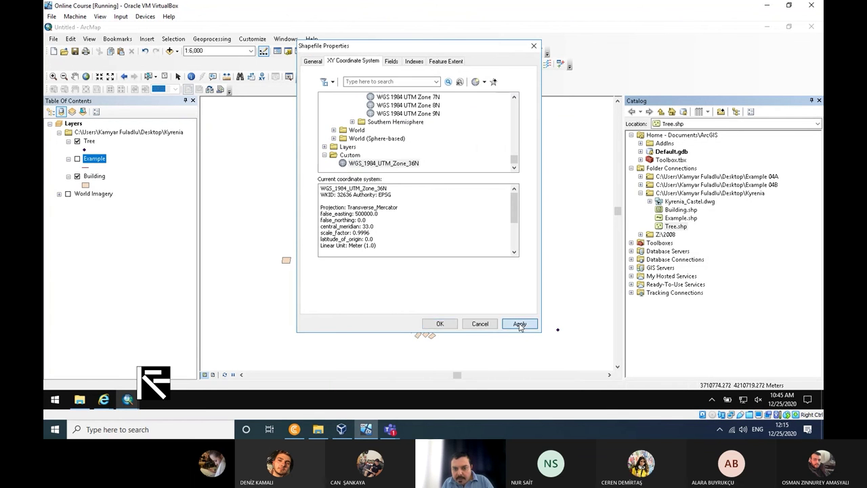
pyautogui.click(440, 324)
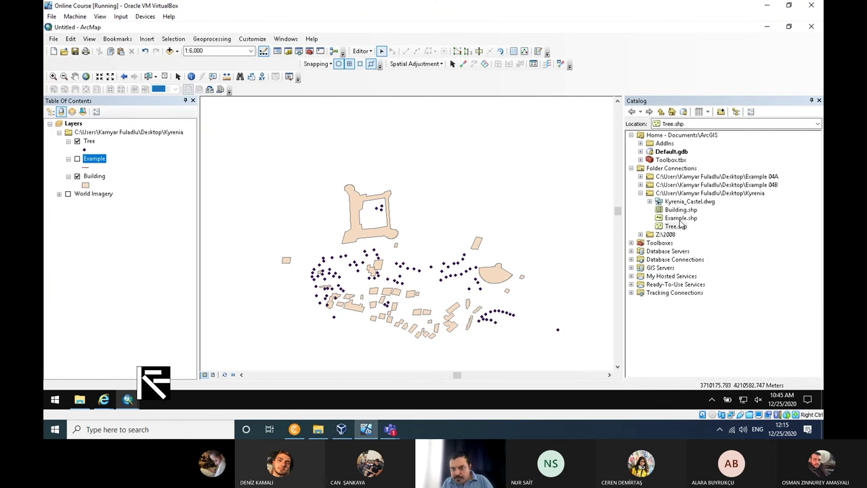
# Import Tree.shp's WGS 1984 UTM Zone 36N coordinate system into Building.shp's properties.
pyautogui.click(682, 211)
pyautogui.rightClick(682, 210)
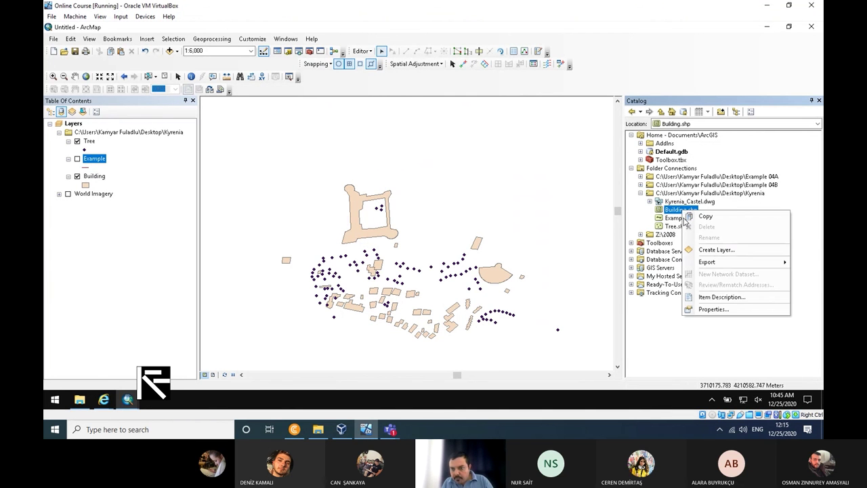
pyautogui.click(705, 309)
pyautogui.click(413, 124)
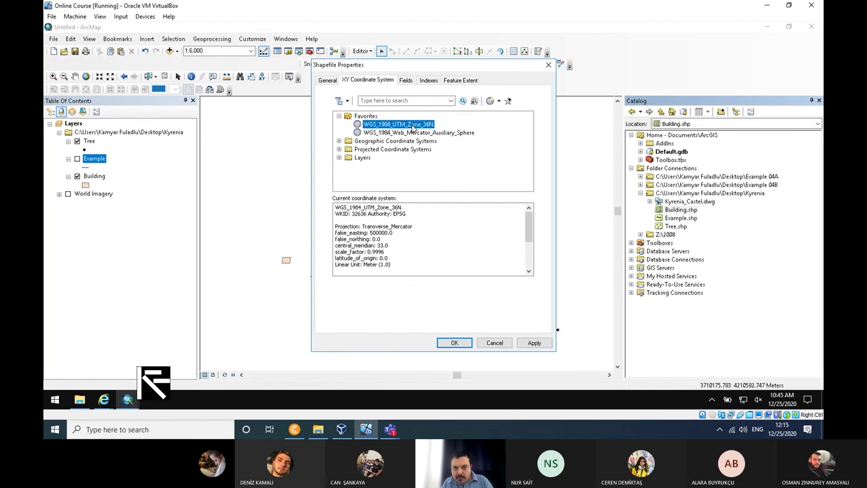
pyautogui.click(499, 102)
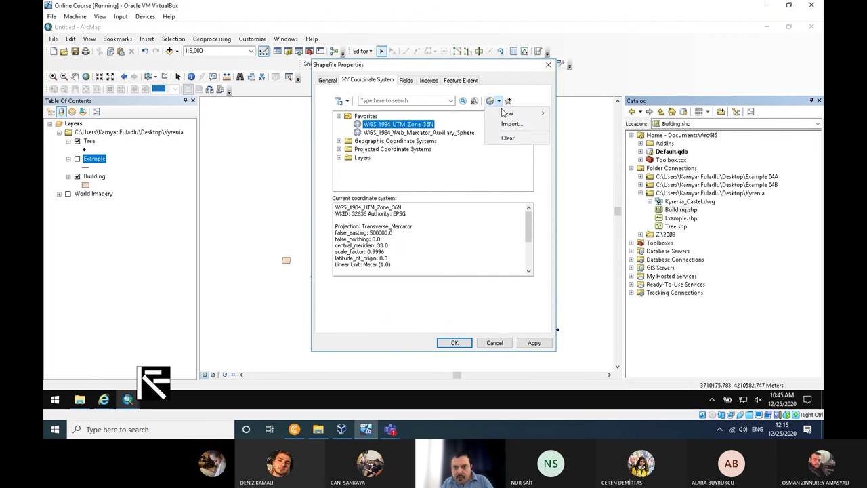
pyautogui.click(508, 121)
pyautogui.click(339, 185)
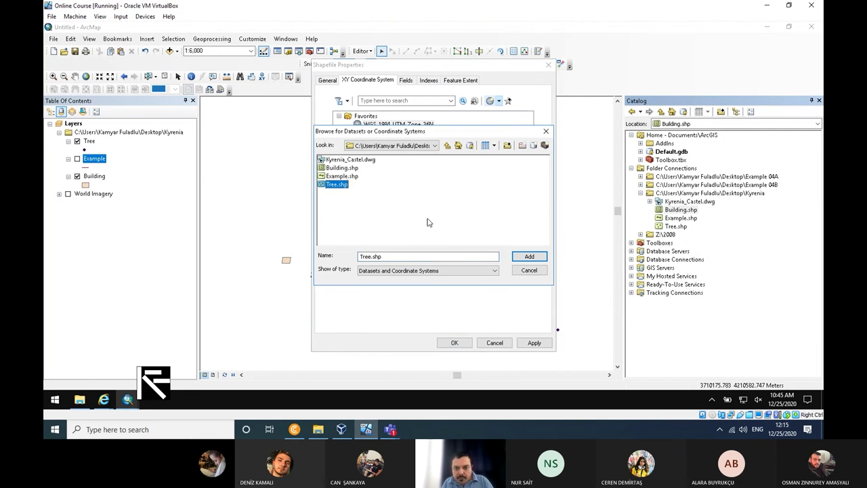
pyautogui.click(529, 256)
pyautogui.click(455, 343)
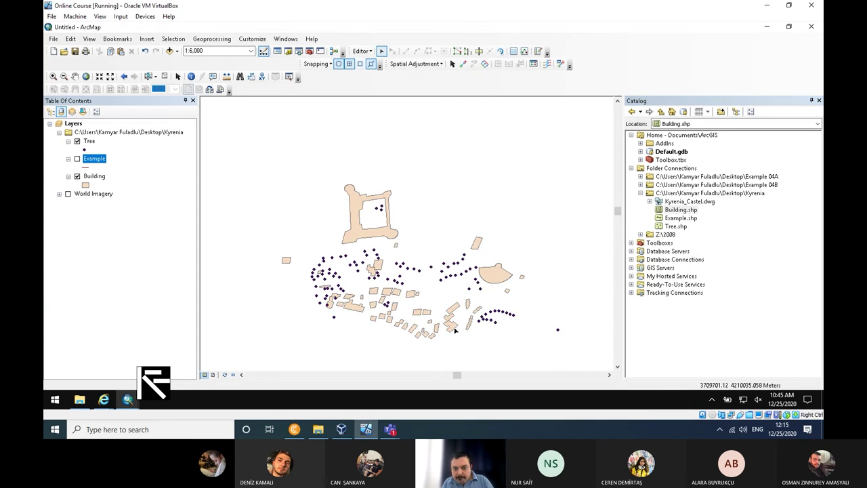
# Remove the Tree and Building layers, then drag Tree.shp from the Catalog back onto the map.
pyautogui.rightClick(91, 142)
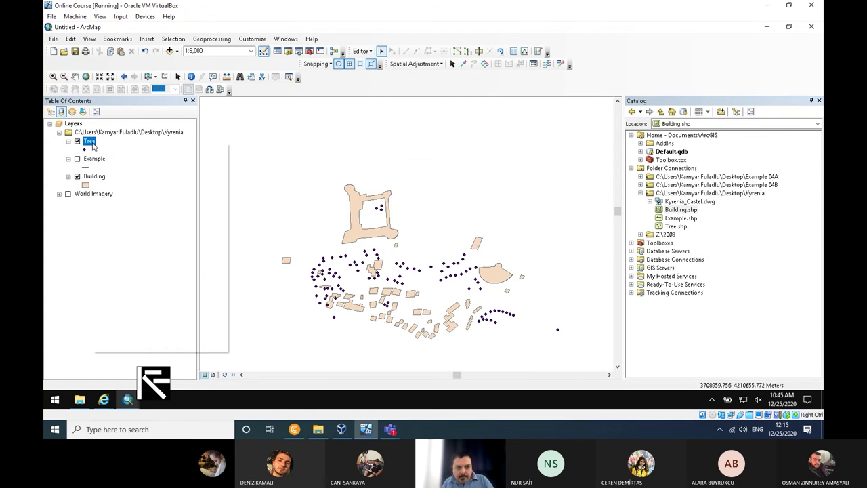
pyautogui.click(91, 153)
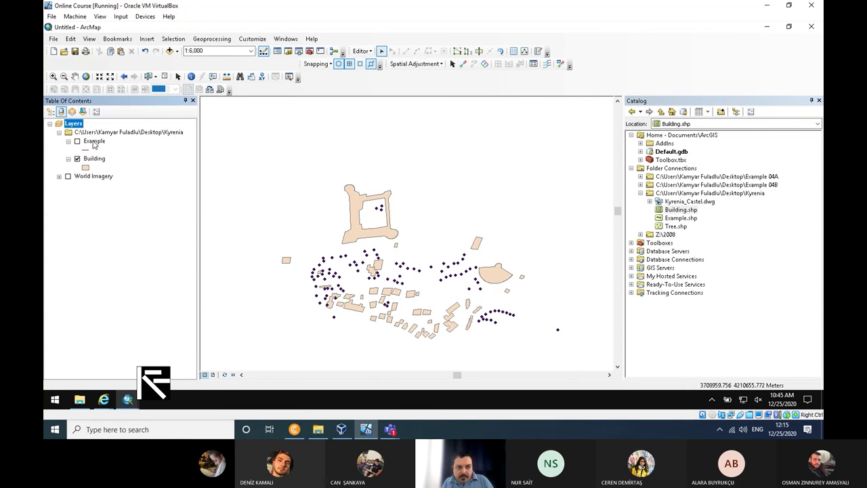
pyautogui.rightClick(91, 158)
pyautogui.click(103, 171)
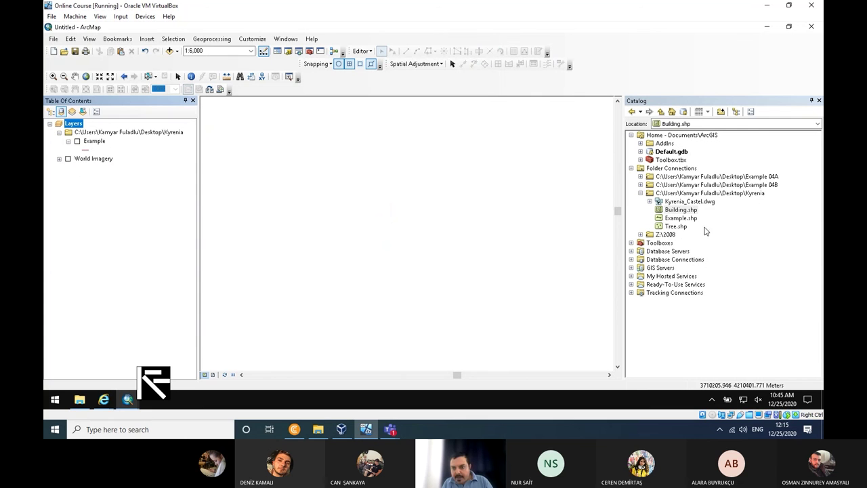
pyautogui.moveTo(678, 227); pyautogui.dragTo(108, 157)
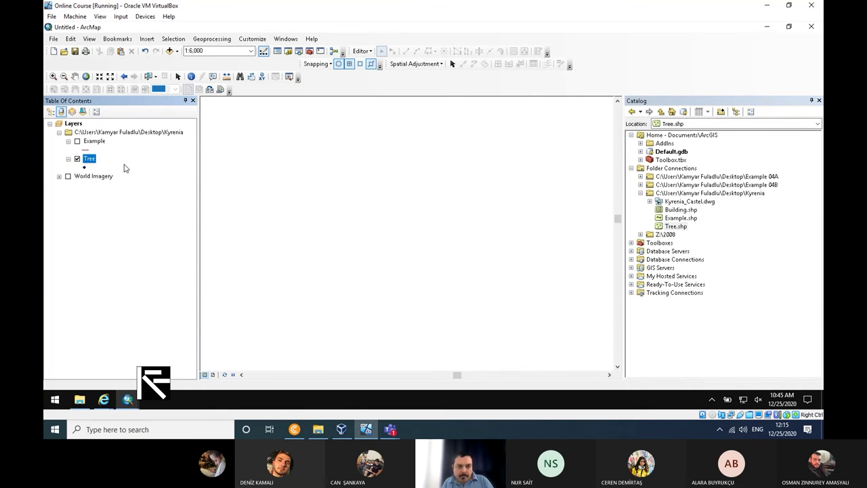
# Check the Source details in the new Tree layer's properties.
pyautogui.rightClick(89, 160)
pyautogui.click(178, 359)
pyautogui.scroll(-5, 511, 229)
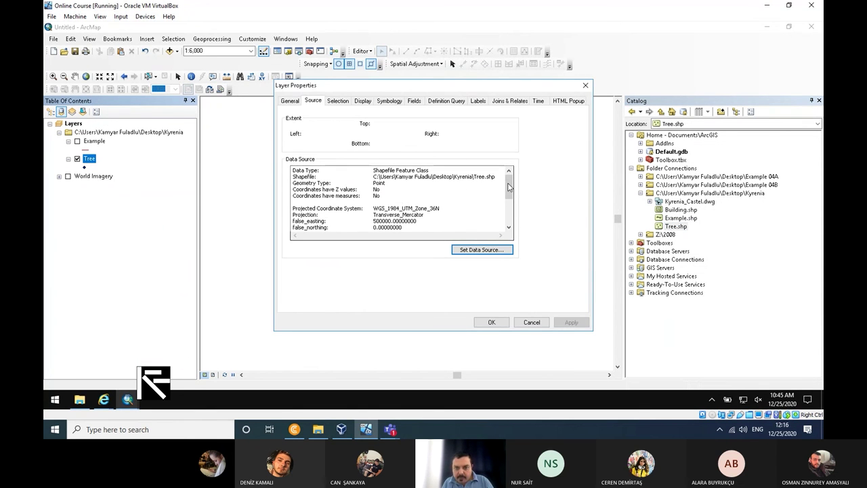
pyautogui.click(586, 86)
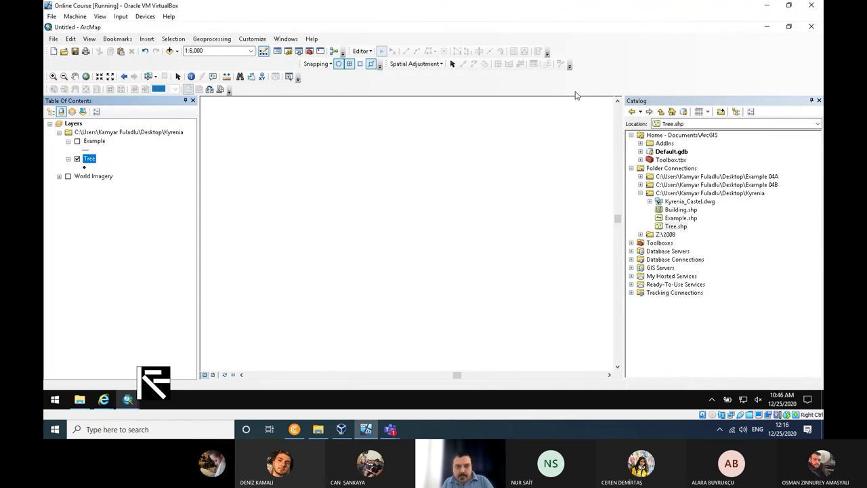
# Remove the World Imagery basemap and zoom to the Tree and Example layers.
pyautogui.rightClick(87, 160)
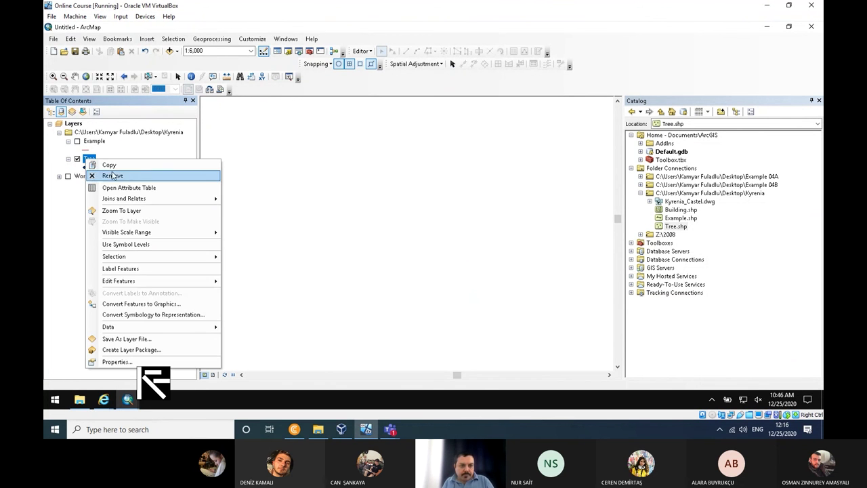
pyautogui.click(152, 210)
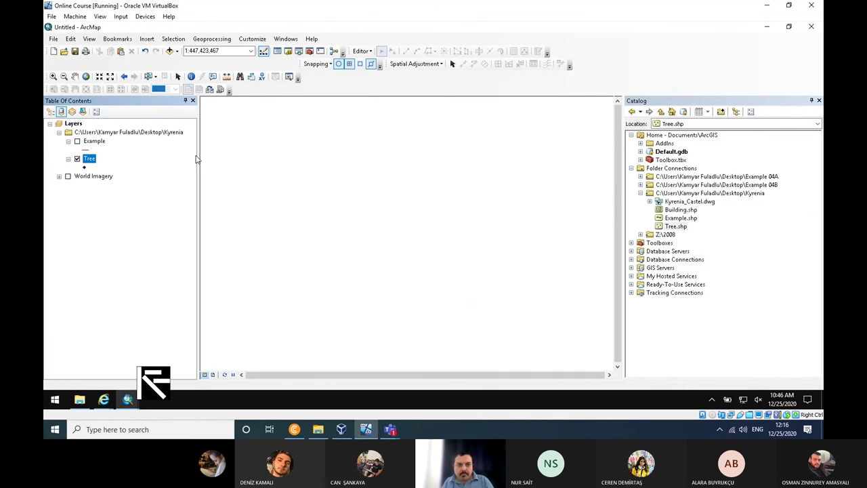
pyautogui.rightClick(81, 177)
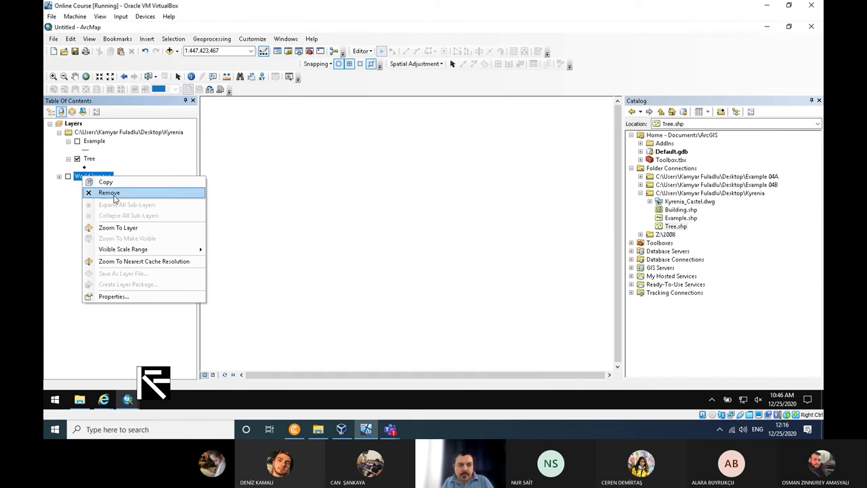
pyautogui.click(103, 192)
pyautogui.rightClick(89, 161)
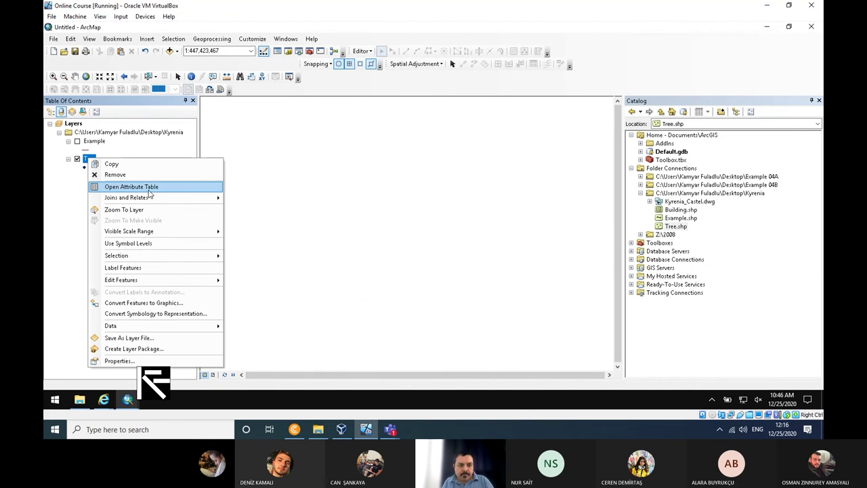
pyautogui.click(152, 210)
pyautogui.rightClick(101, 143)
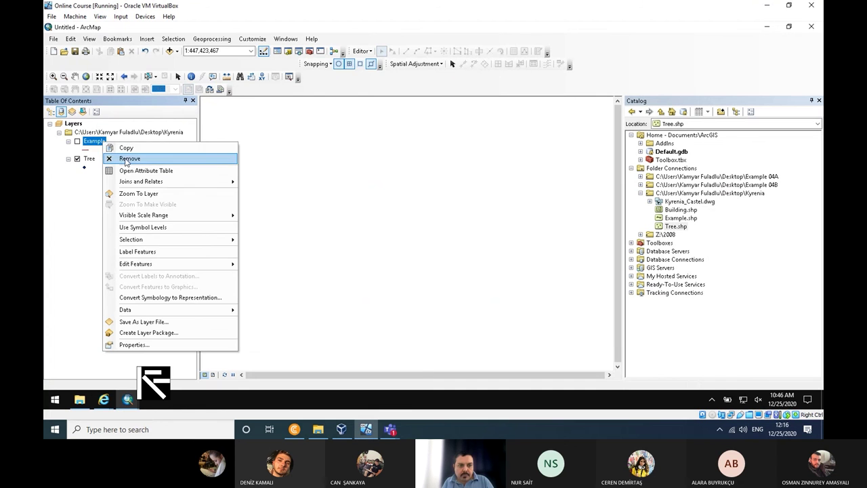
pyautogui.click(152, 194)
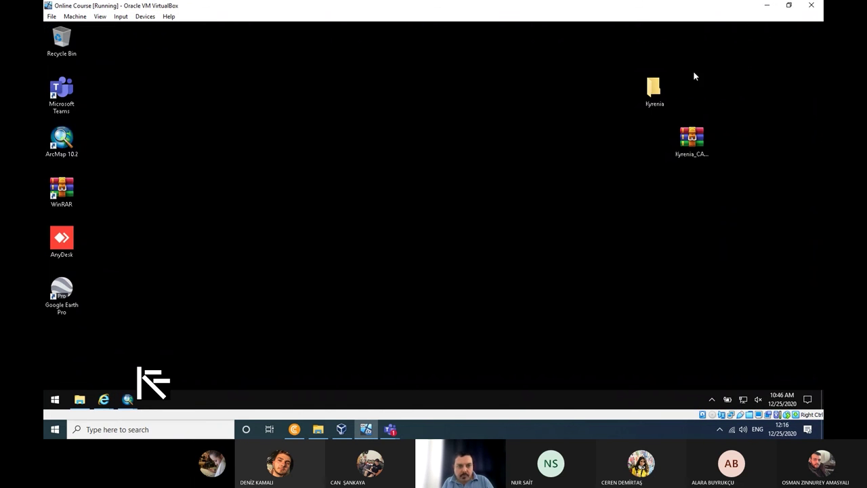
# Launch a new ArcMap 10.2 session from the desktop shortcut and minimize the existing ArcMap window.
pyautogui.doubleClick(64, 138)
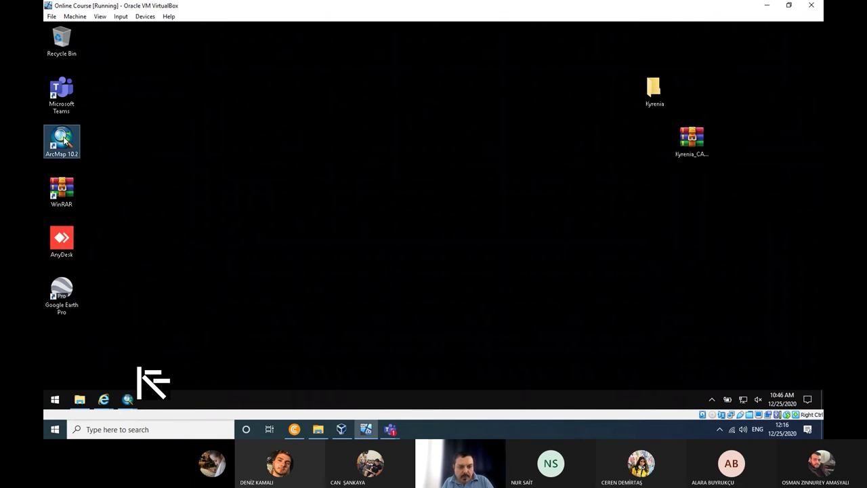
pyautogui.moveTo(127, 400)
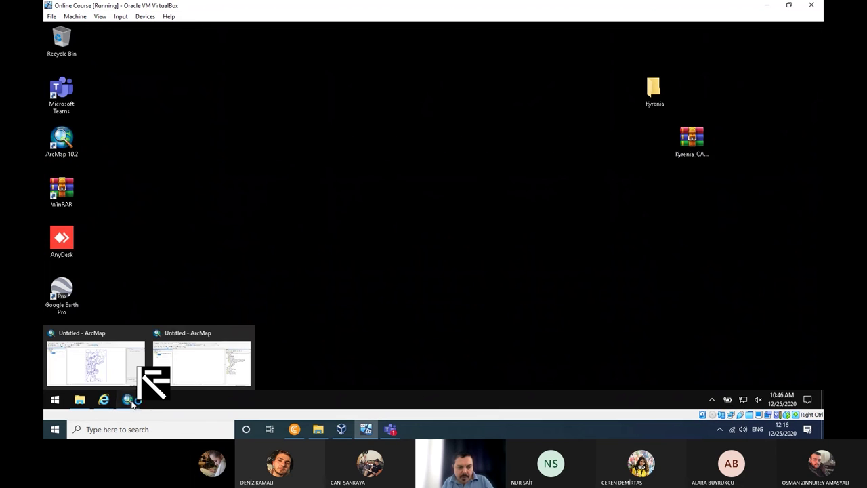
pyautogui.click(202, 364)
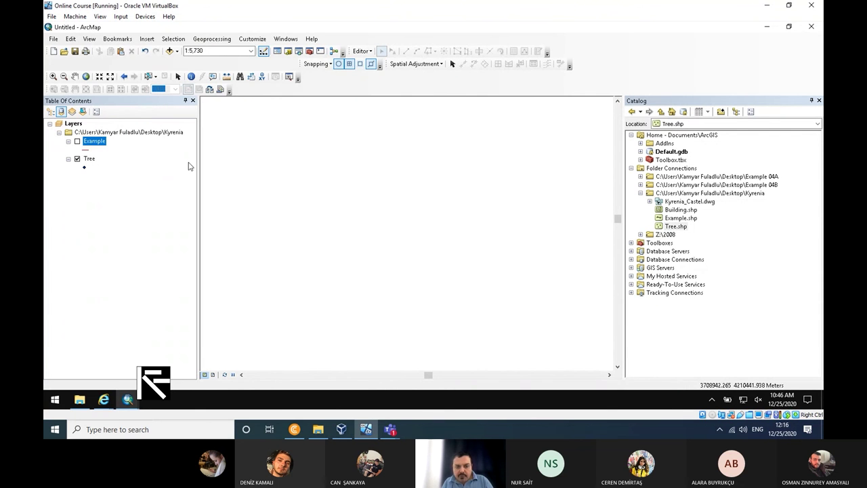
pyautogui.click(766, 27)
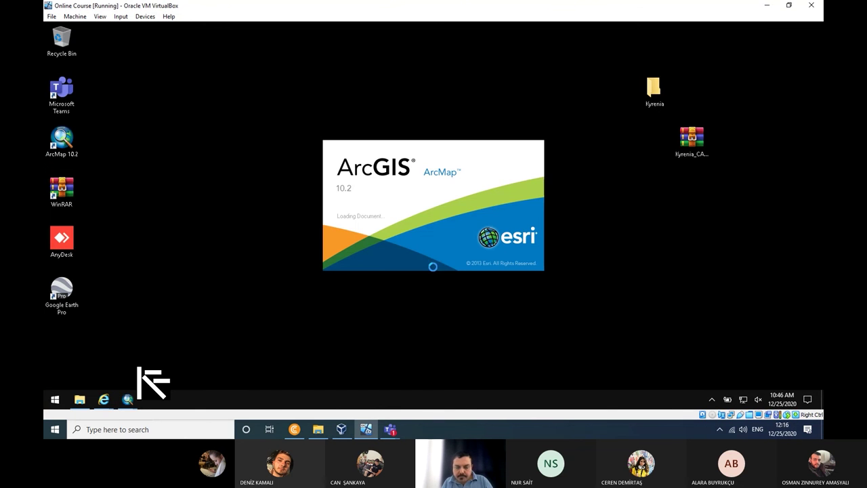
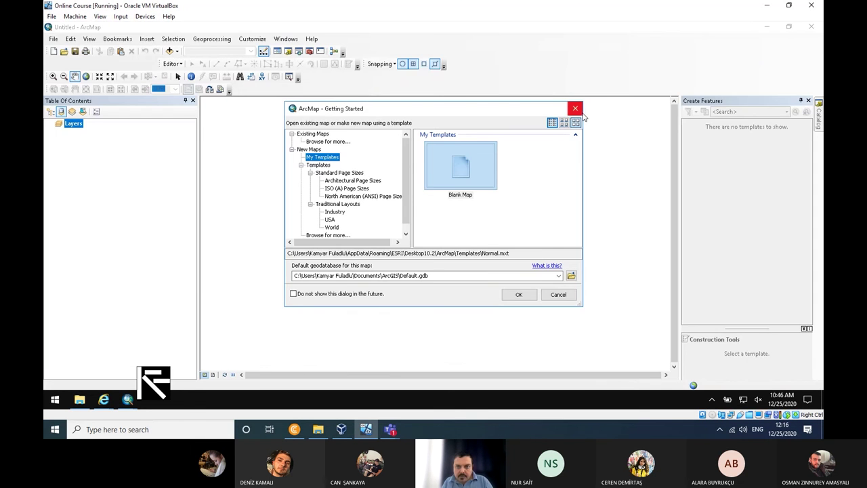
# Dismiss the startup dialog, add Tree.shp from the Kyrenia folder, and zoom to it.
pyautogui.click(582, 114)
pyautogui.moveTo(820, 125)
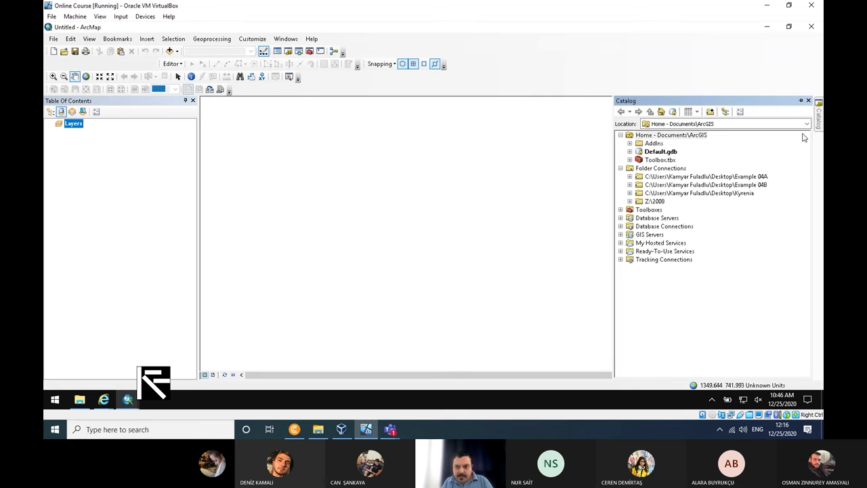
pyautogui.click(637, 196)
pyautogui.click(630, 194)
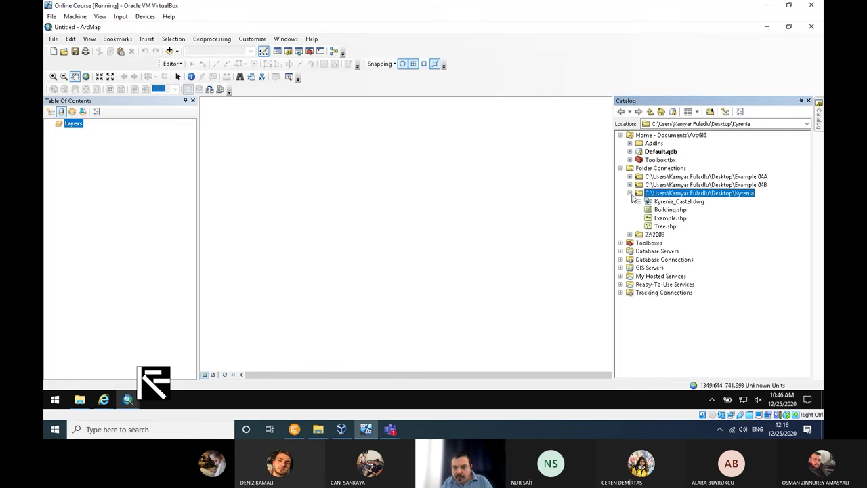
pyautogui.moveTo(668, 228); pyautogui.dragTo(91, 223)
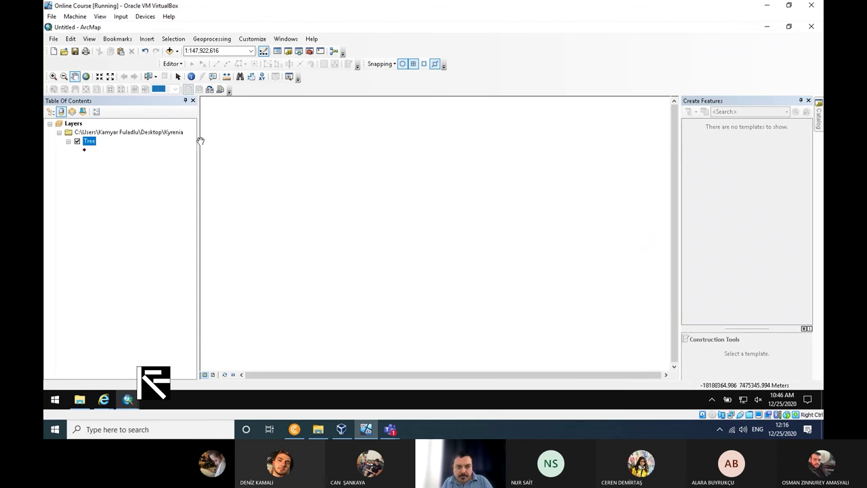
pyautogui.rightClick(96, 138)
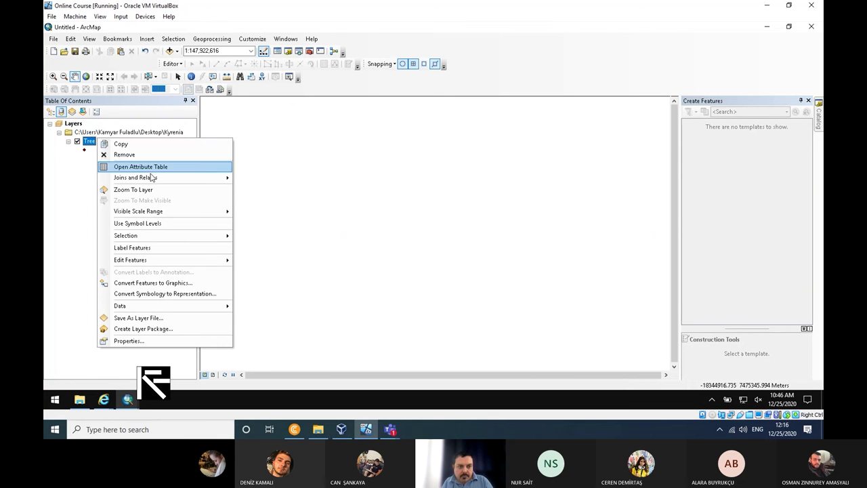
pyautogui.click(162, 191)
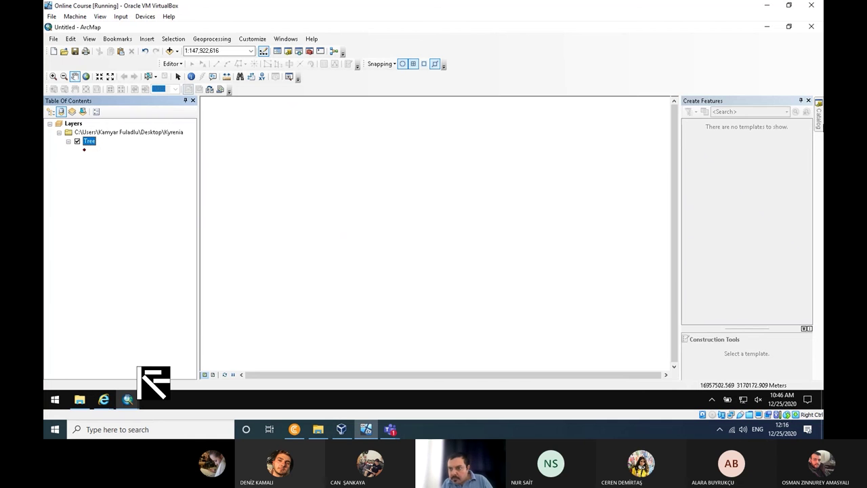
# Add Building.shp to the map, zoom to the buildings, and remove the Tree layer.
pyautogui.click(819, 115)
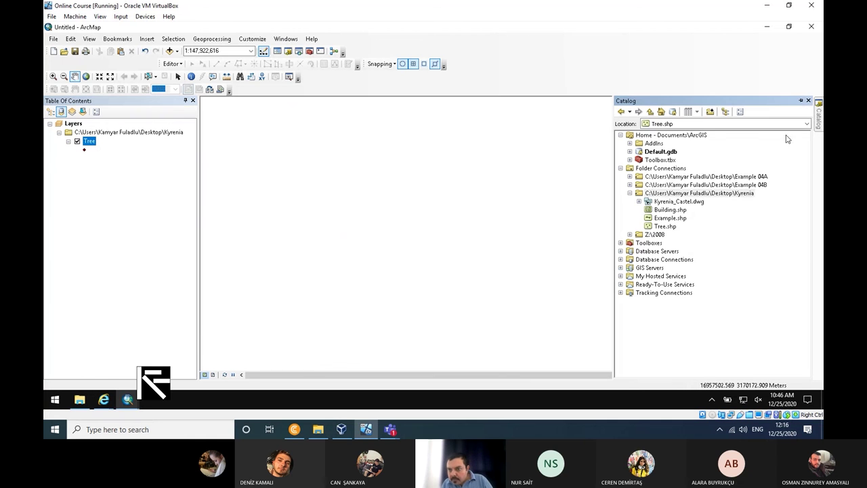
pyautogui.click(669, 211)
pyautogui.moveTo(680, 212); pyautogui.dragTo(138, 217)
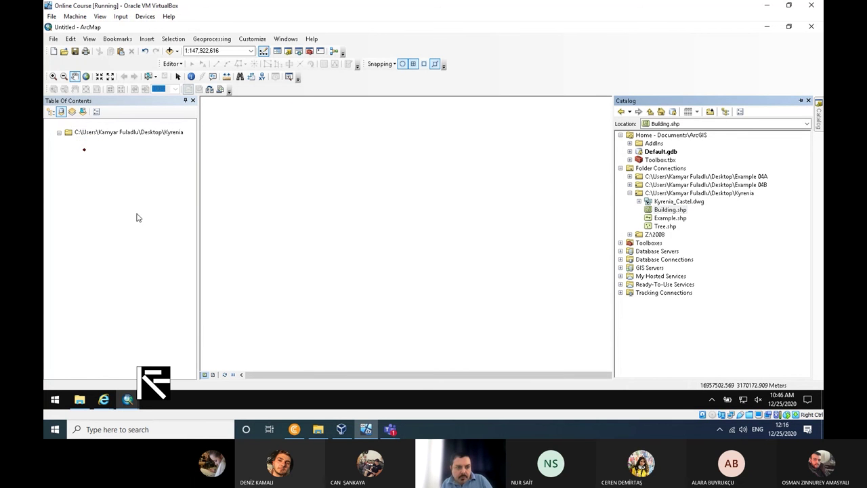
pyautogui.rightClick(95, 162)
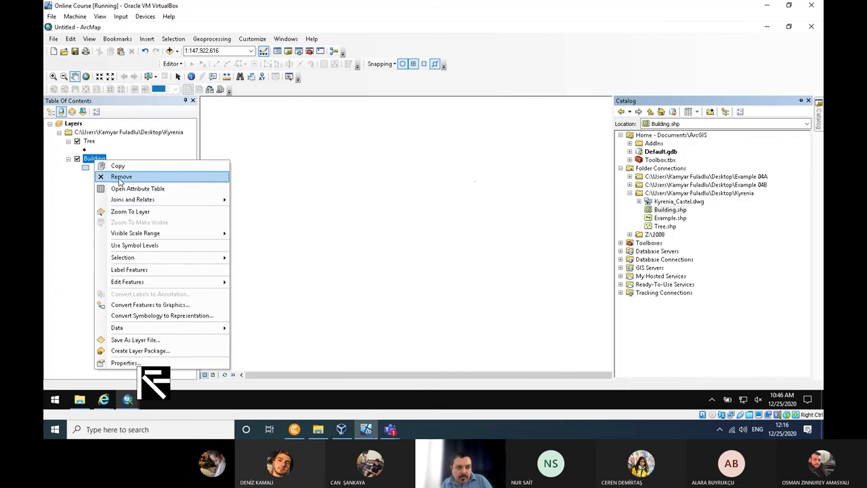
pyautogui.click(139, 211)
pyautogui.rightClick(89, 141)
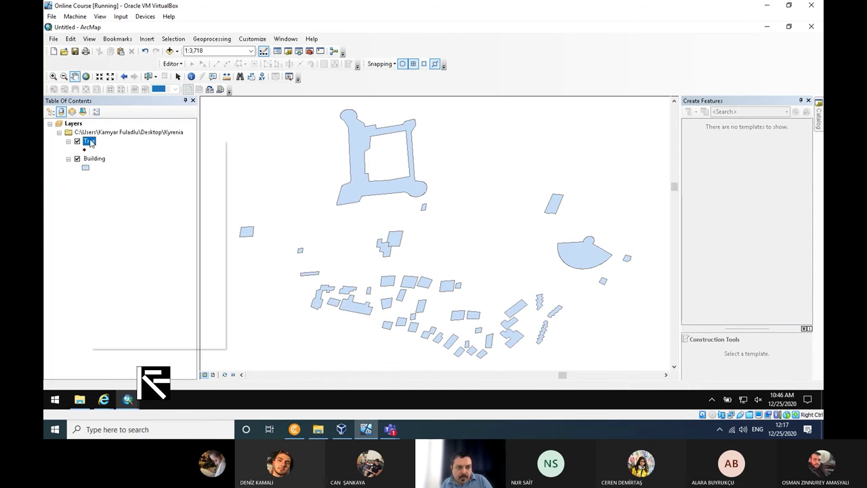
pyautogui.click(115, 156)
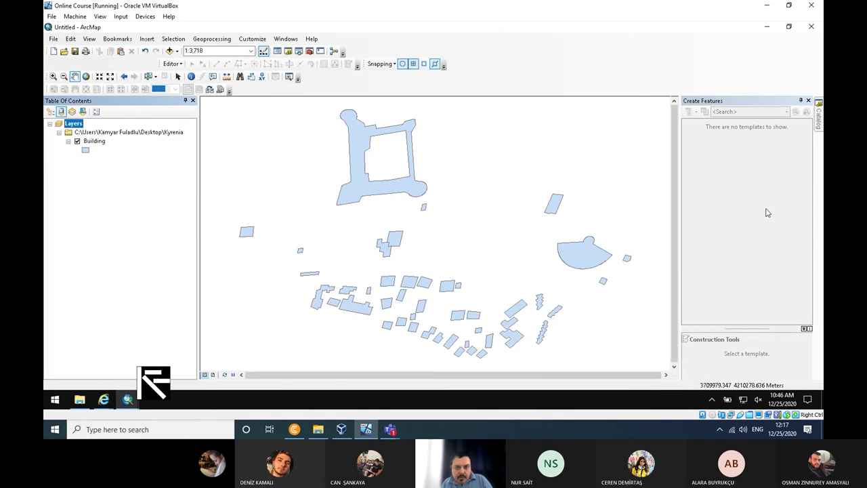
# Check Tree.shp's XY coordinate system in its catalog properties.
pyautogui.moveTo(819, 126)
pyautogui.click(662, 227)
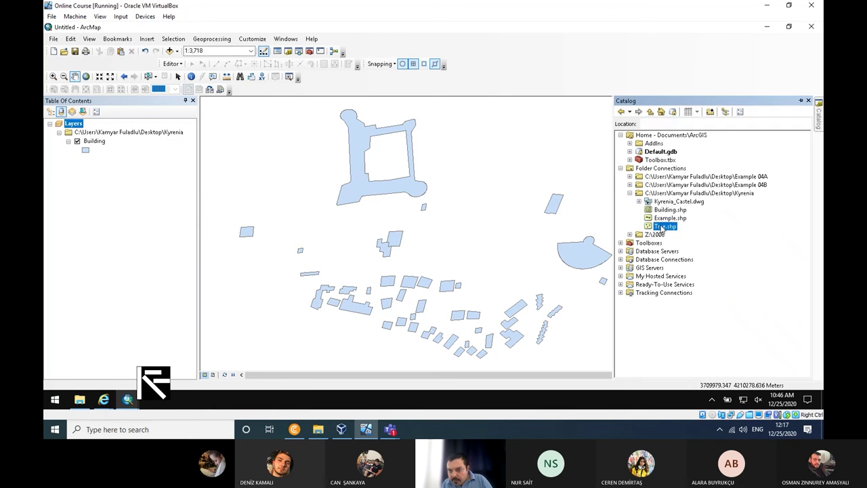
pyautogui.rightClick(662, 226)
pyautogui.click(692, 324)
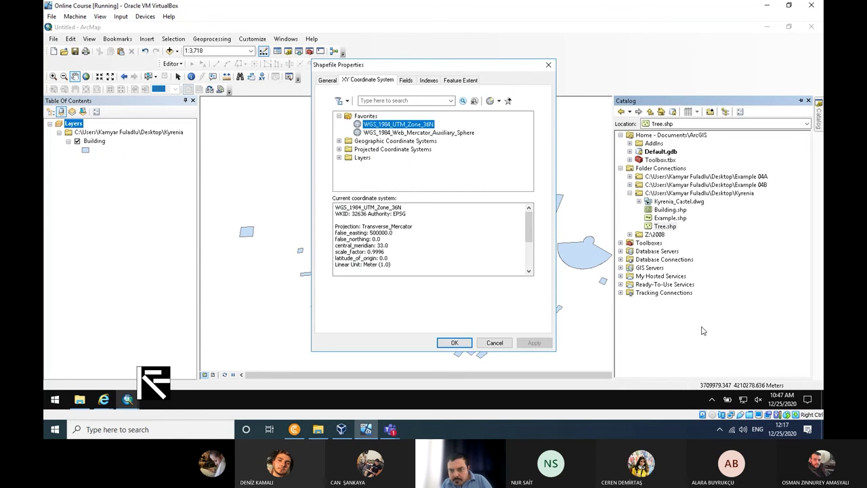
pyautogui.click(548, 64)
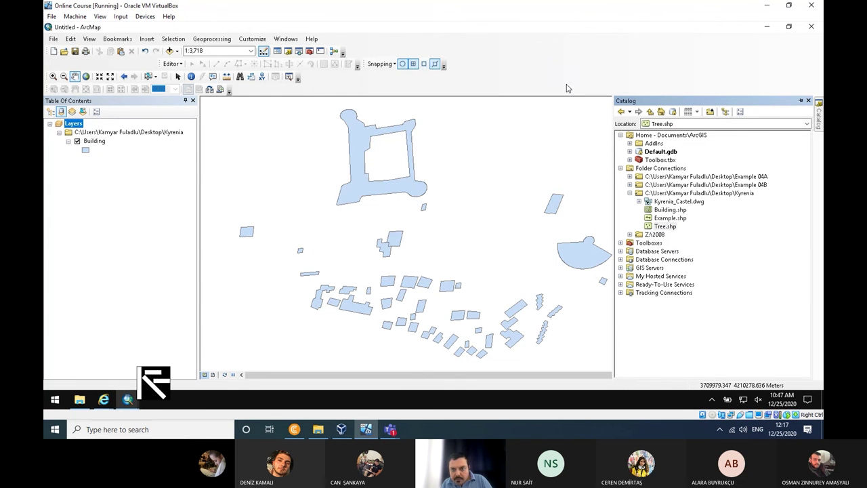
# Confirm Building.shp uses WGS_1984_UTM_Zone_36N, then re-add Tree.shp below Building.
pyautogui.click(668, 210)
pyautogui.rightClick(667, 210)
pyautogui.click(711, 308)
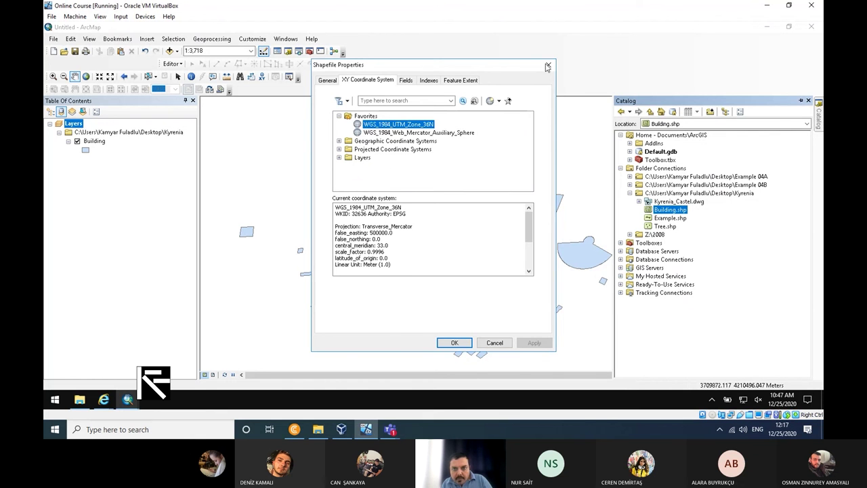
pyautogui.click(548, 67)
pyautogui.moveTo(666, 229); pyautogui.dragTo(127, 173)
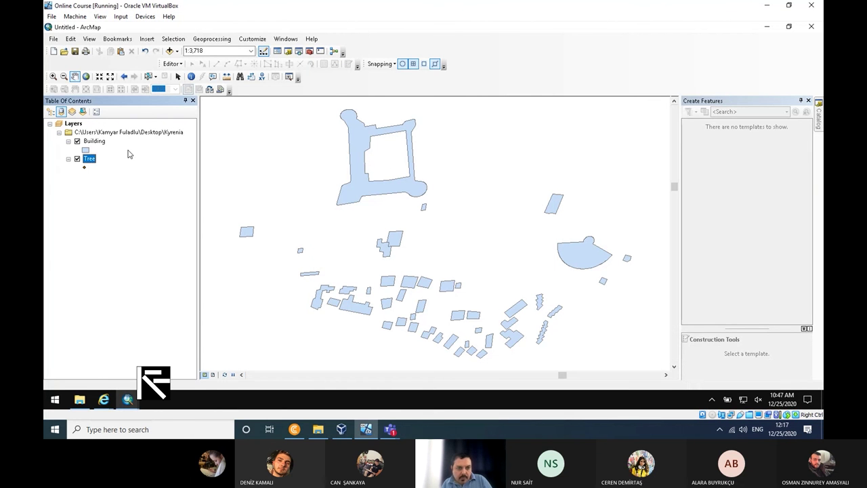
pyautogui.rightClick(87, 161)
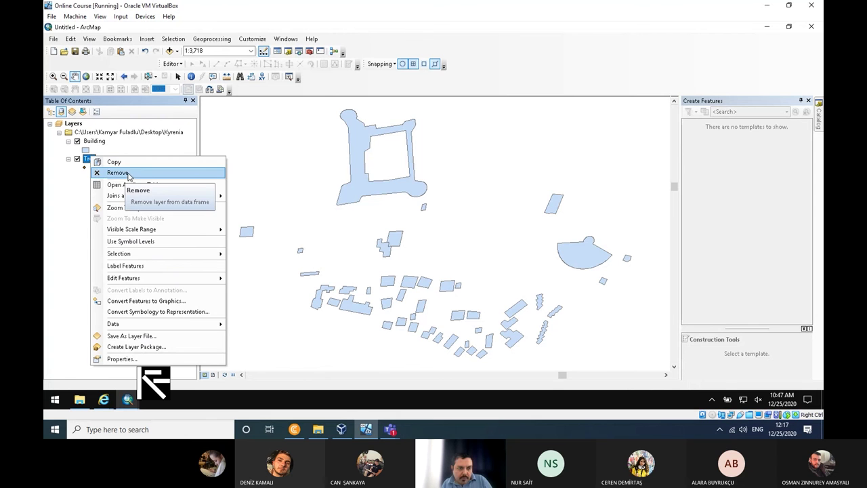
# Inspect the Tree layer's empty attribute table, remove Tree, and zoom back to Building.
pyautogui.click(119, 207)
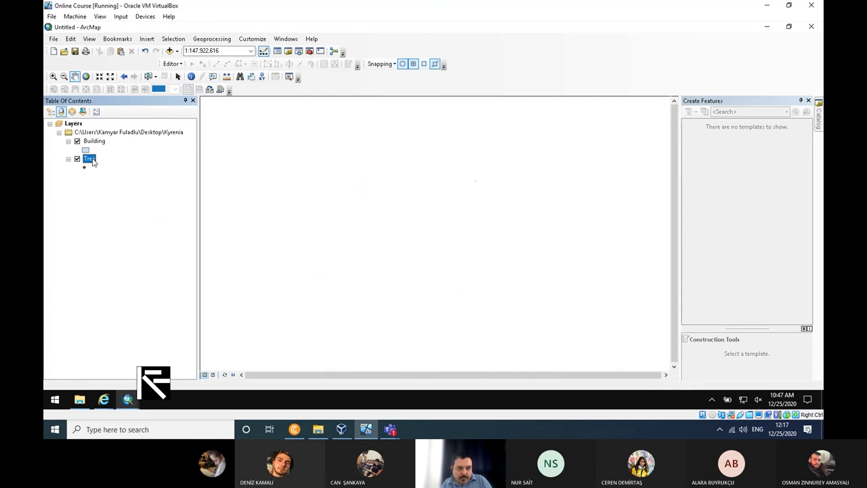
pyautogui.rightClick(93, 162)
pyautogui.click(140, 185)
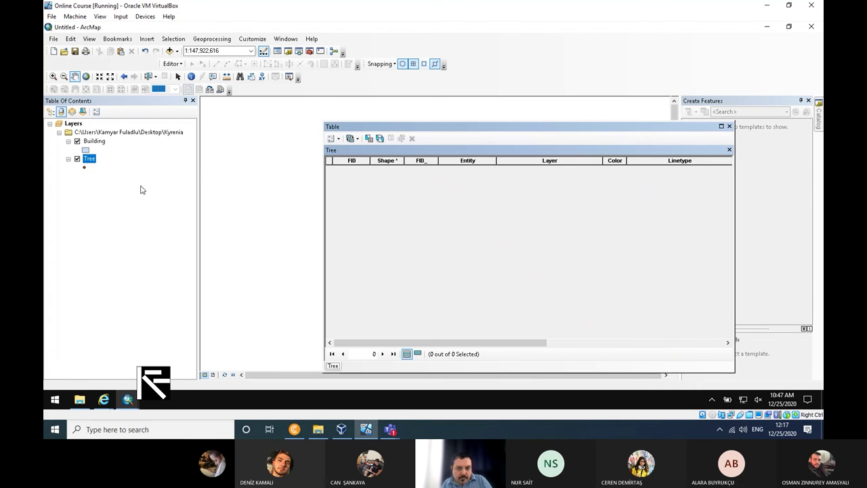
pyautogui.click(730, 126)
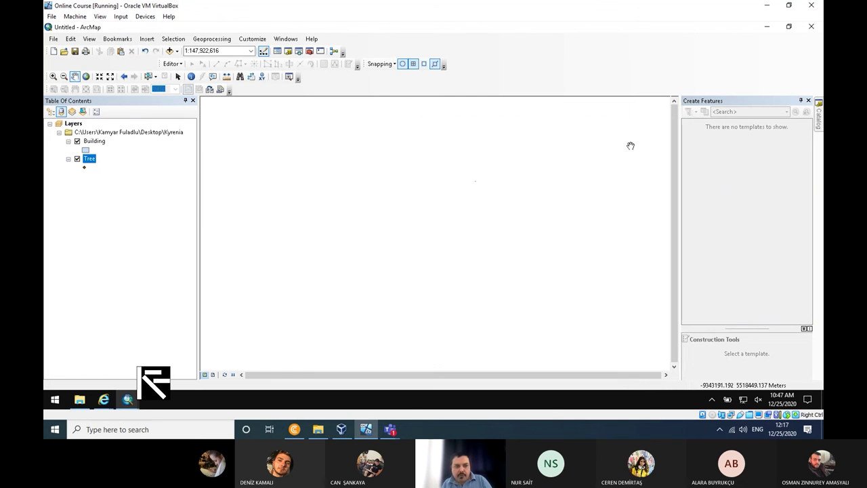
pyautogui.rightClick(89, 161)
pyautogui.click(112, 174)
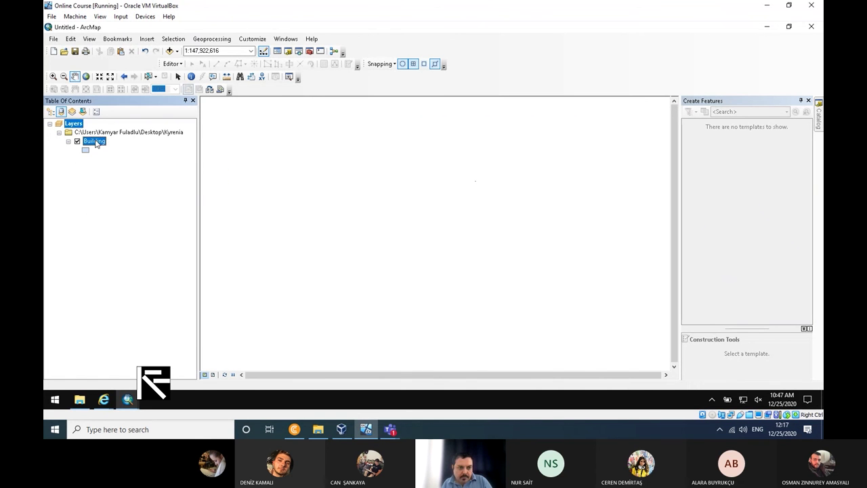
pyautogui.rightClick(96, 143)
pyautogui.click(129, 192)
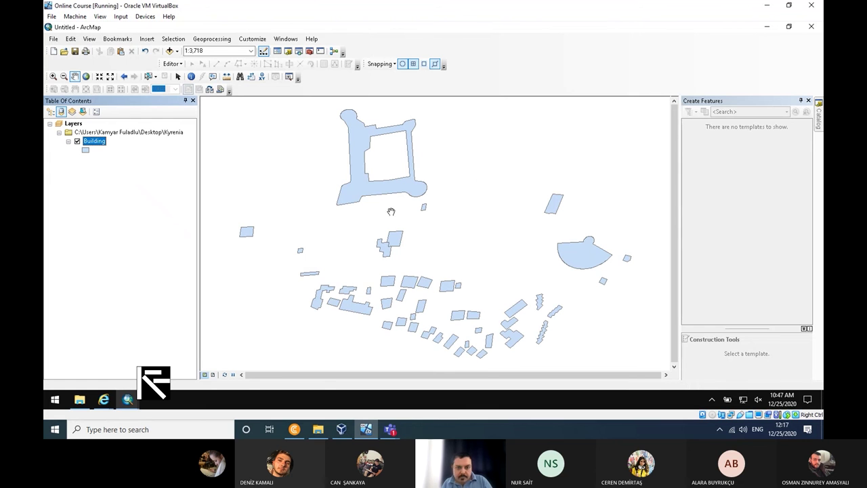
# Switch to the other ArcMap window showing the Example and Tree layers.
pyautogui.click(819, 116)
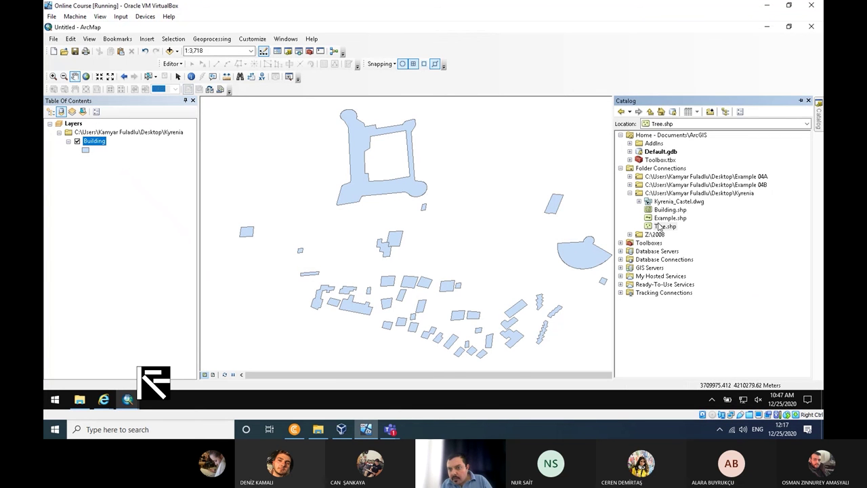
pyautogui.click(369, 430)
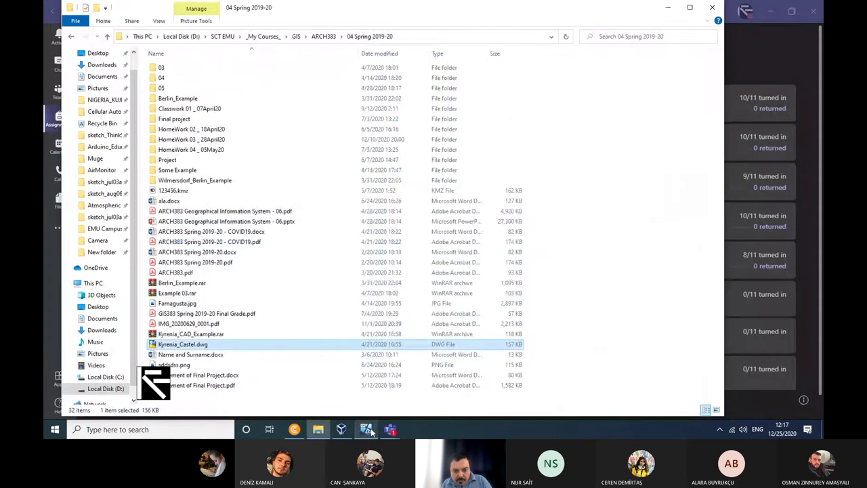
pyautogui.click(371, 431)
pyautogui.moveTo(124, 404)
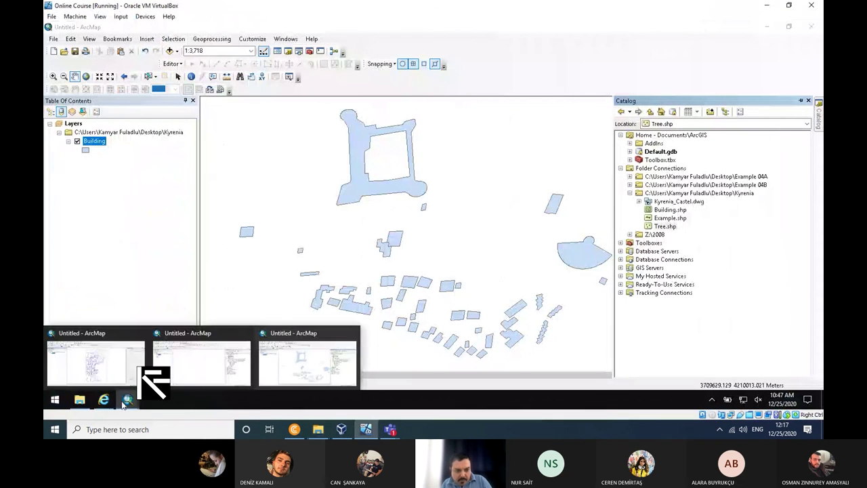
pyautogui.click(195, 370)
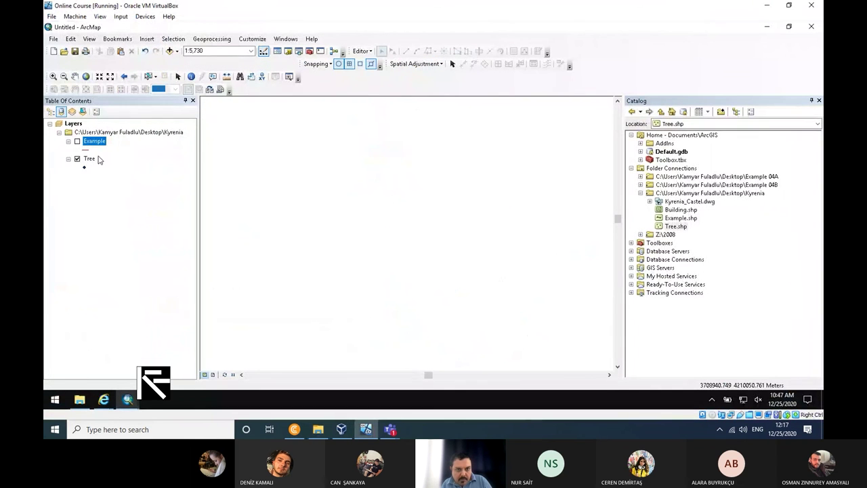
# Review the Tree layer's attributes, then delete Tree.shp from the Kyrenia folder.
pyautogui.click(366, 52)
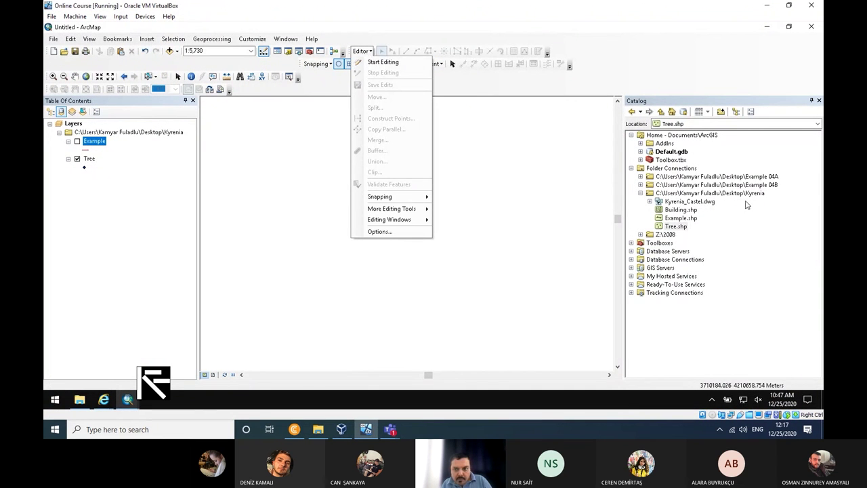
pyautogui.click(675, 227)
pyautogui.rightClick(92, 161)
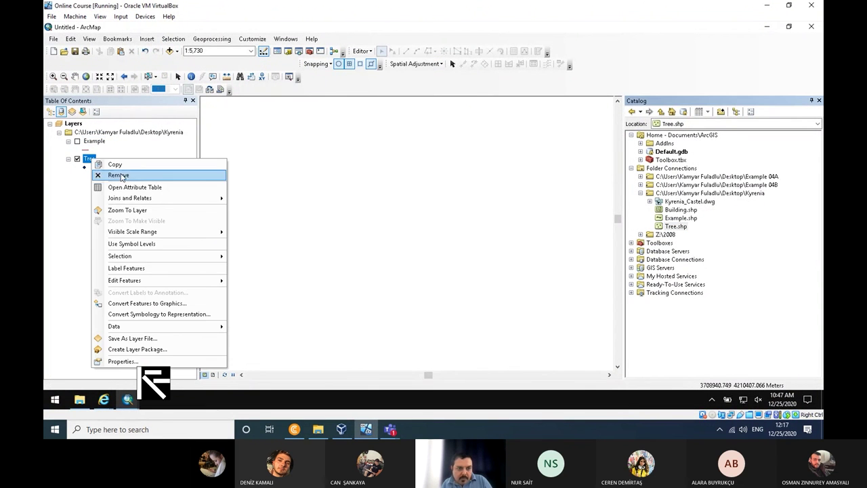
pyautogui.click(144, 186)
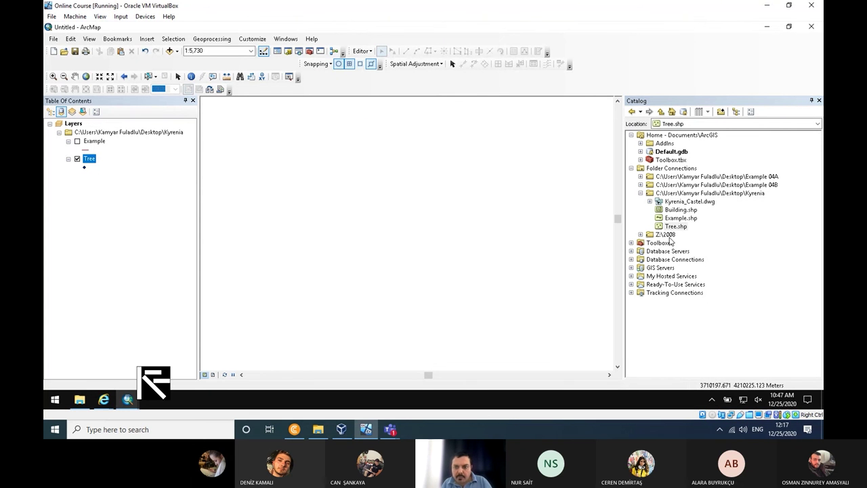
pyautogui.rightClick(689, 229)
pyautogui.click(747, 243)
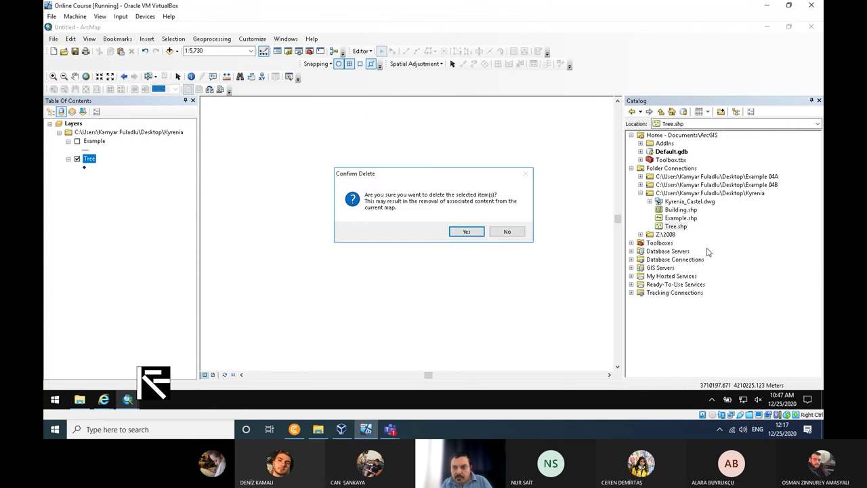
pyautogui.click(454, 230)
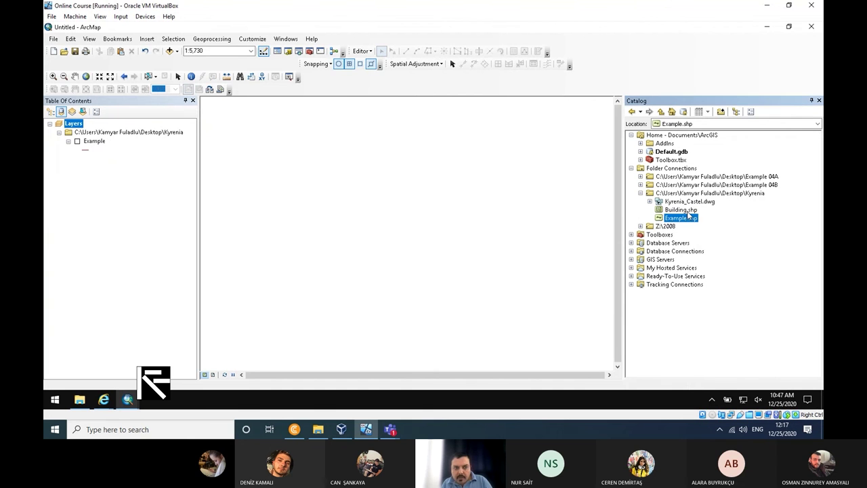
# Turn on Example and select its features where "Layer" = 'trees' (196 selected).
pyautogui.click(78, 141)
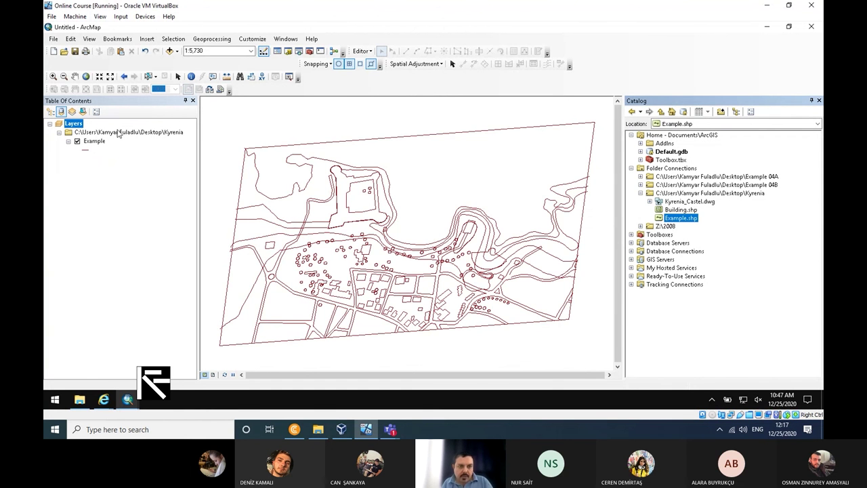
pyautogui.click(173, 39)
pyautogui.click(198, 46)
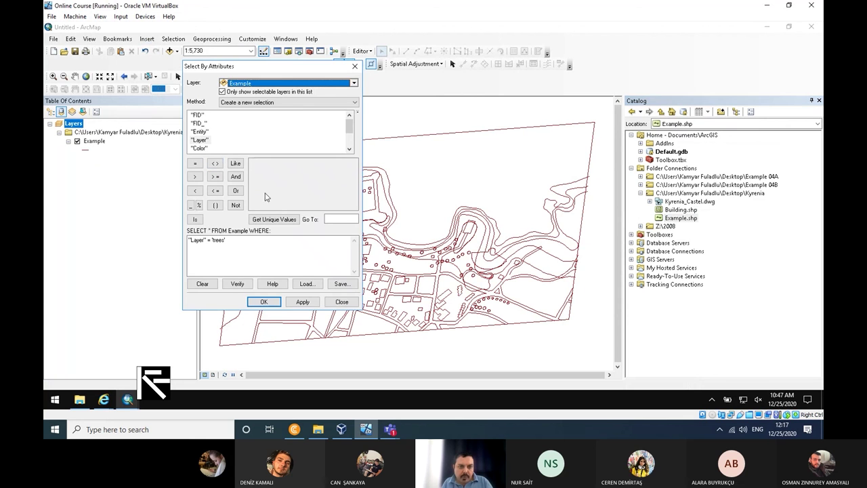
pyautogui.click(305, 302)
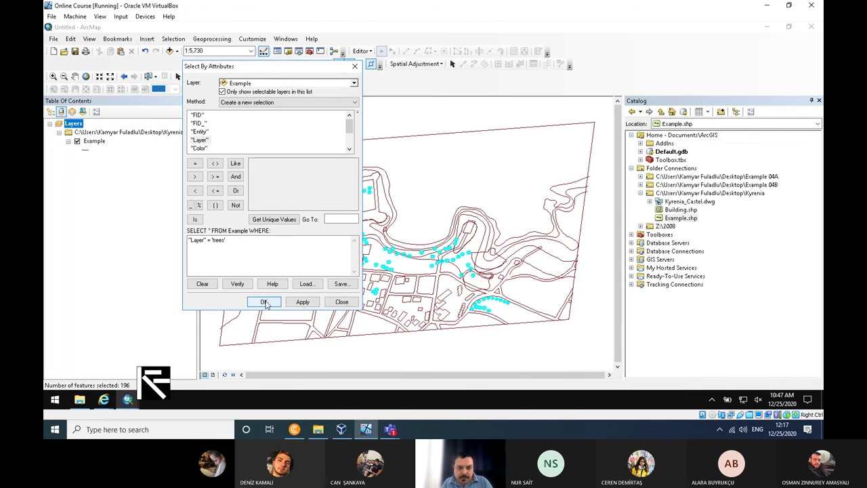
pyautogui.click(265, 304)
# Create an Example selection layer from the selected trees and hide Example.
pyautogui.rightClick(95, 142)
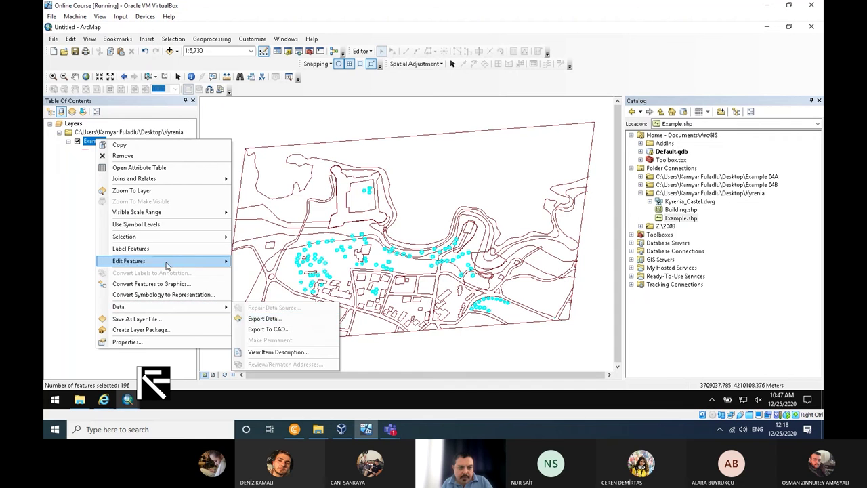
pyautogui.moveTo(216, 238)
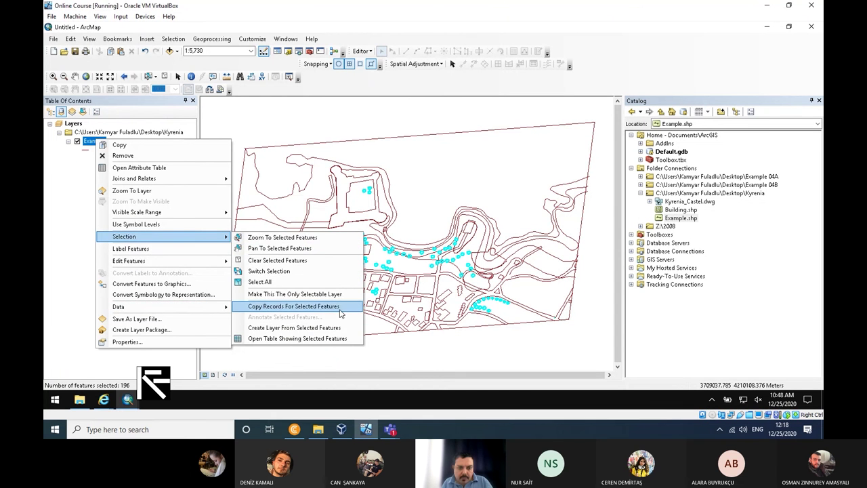
pyautogui.click(305, 327)
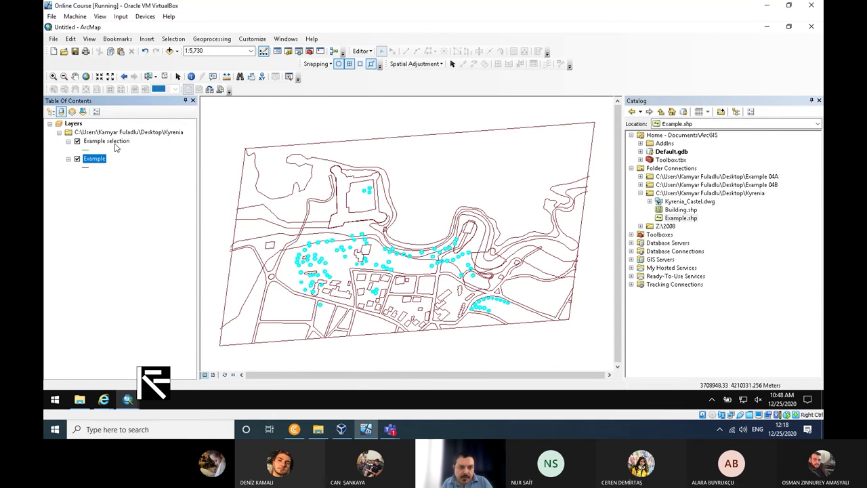
pyautogui.click(116, 142)
pyautogui.click(77, 159)
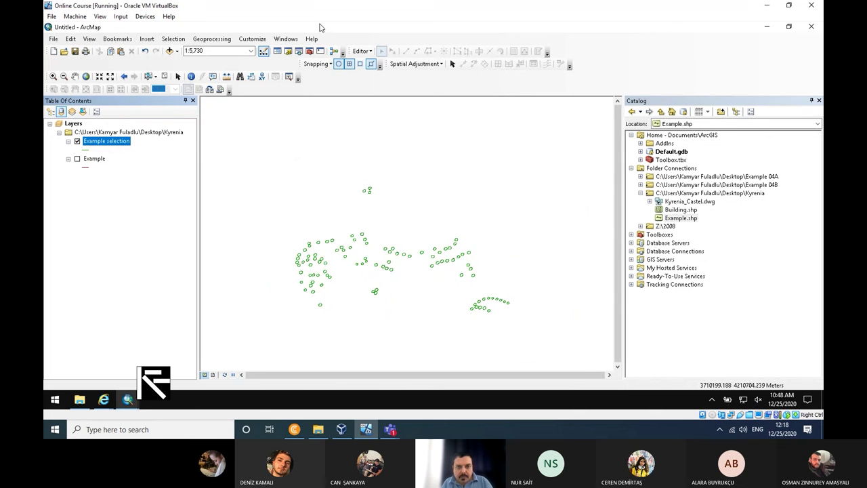
# Run Feature To Point on Example selection, saving the output as Tree.shp in Kyrenia.
pyautogui.click(314, 53)
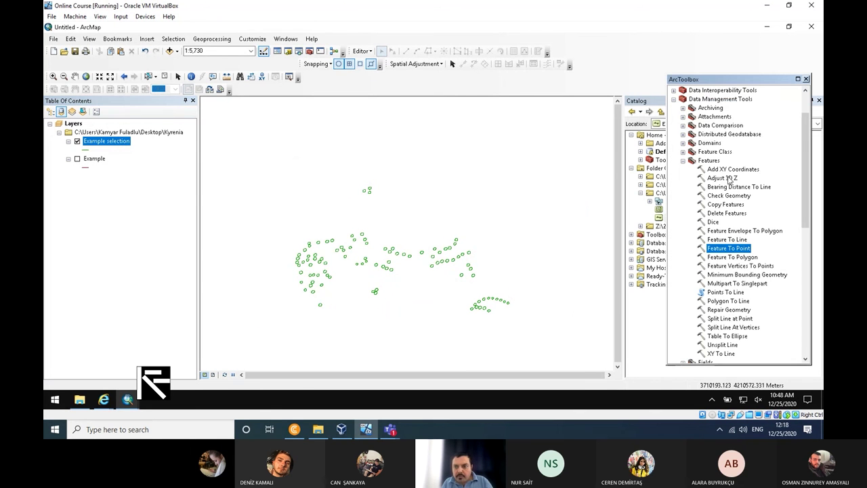
pyautogui.doubleClick(729, 249)
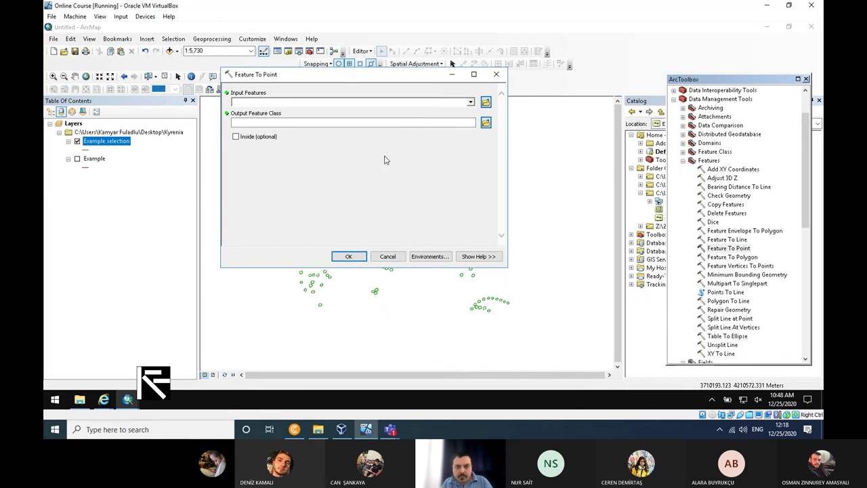
pyautogui.click(471, 102)
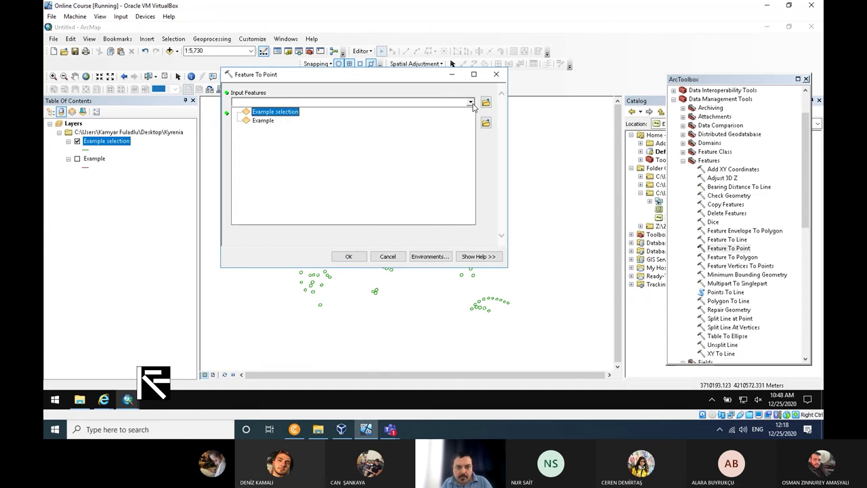
pyautogui.click(283, 112)
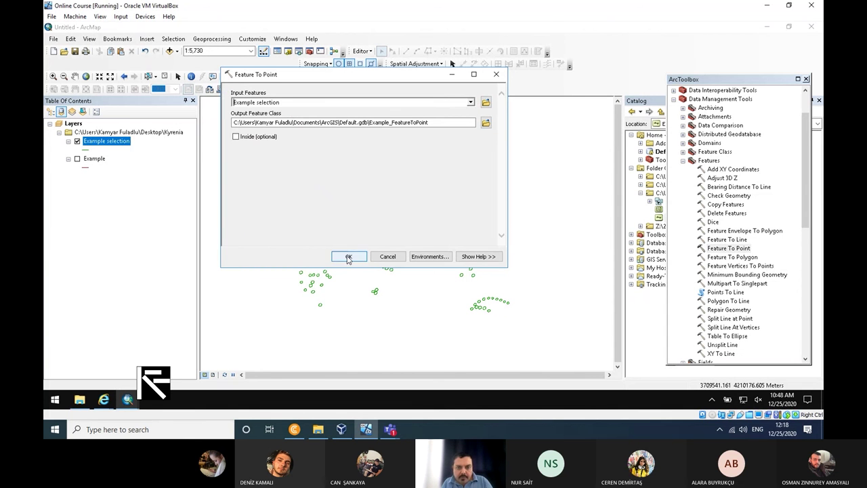
pyautogui.click(485, 122)
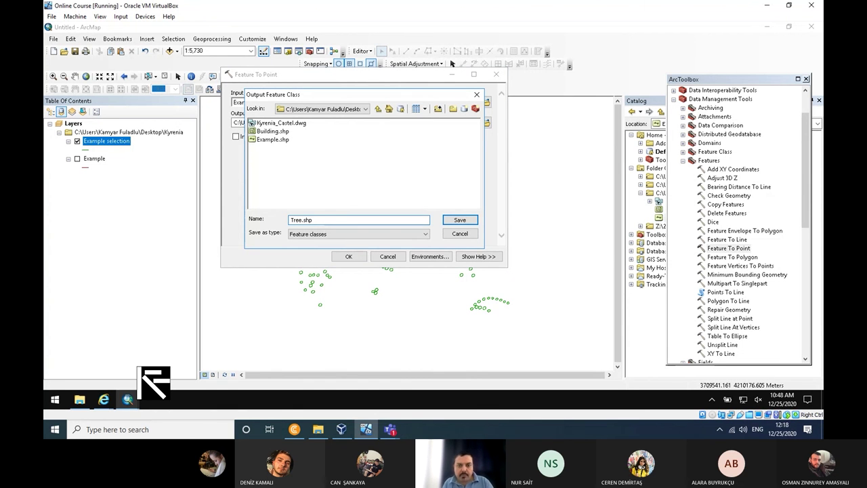
pyautogui.click(460, 219)
pyautogui.click(349, 256)
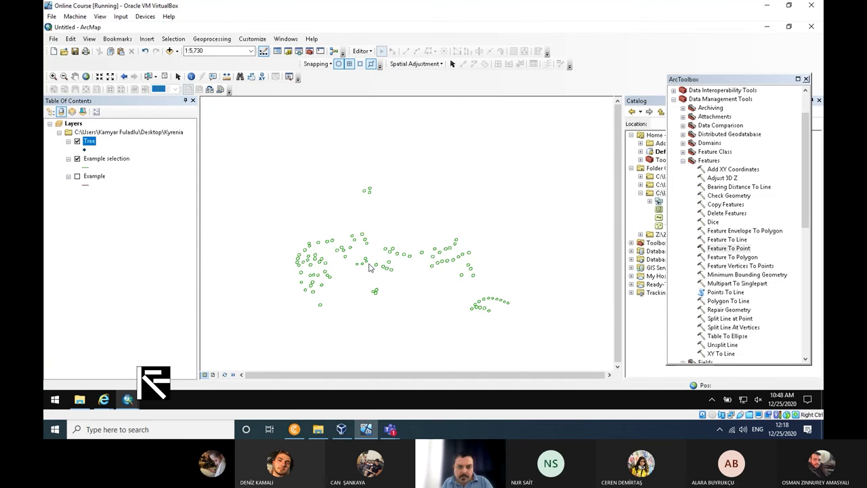
# Look over the Tree layer's properties.
pyautogui.click(807, 79)
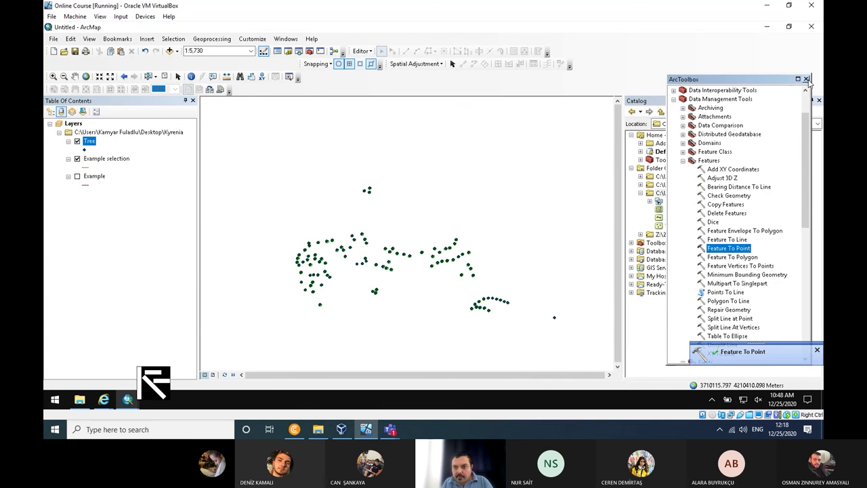
pyautogui.rightClick(88, 142)
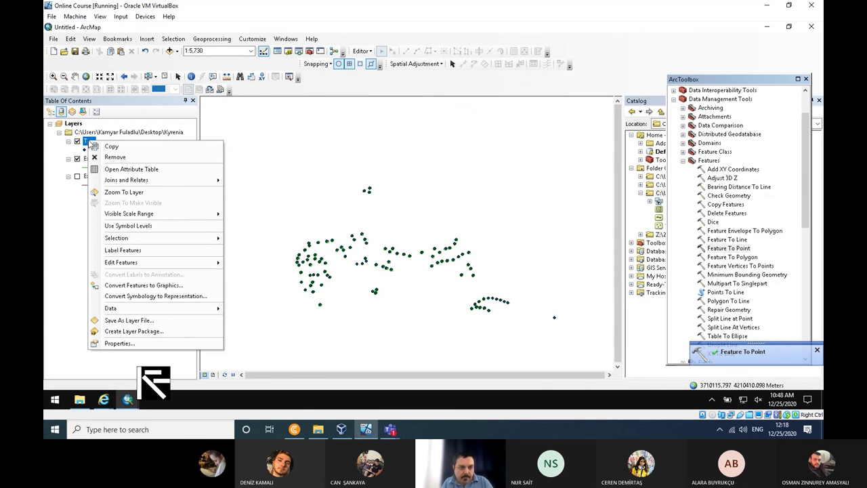
pyautogui.click(143, 351)
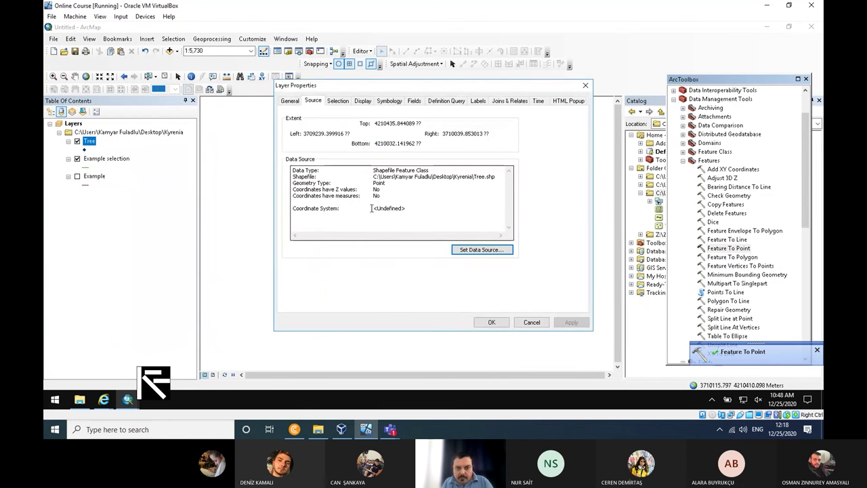
pyautogui.click(585, 85)
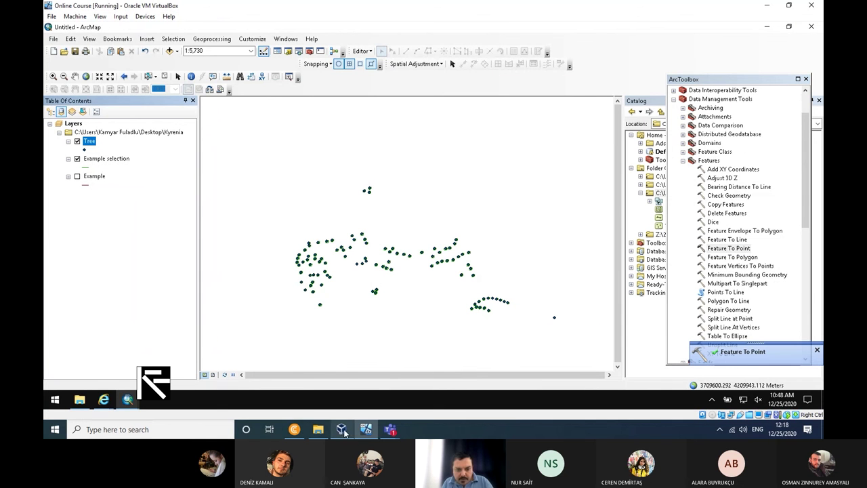
# From the Building map, try assigning WGS_1984_UTM_Zone_36N to Tree.shp; a schema lock blocks it.
pyautogui.click(128, 399)
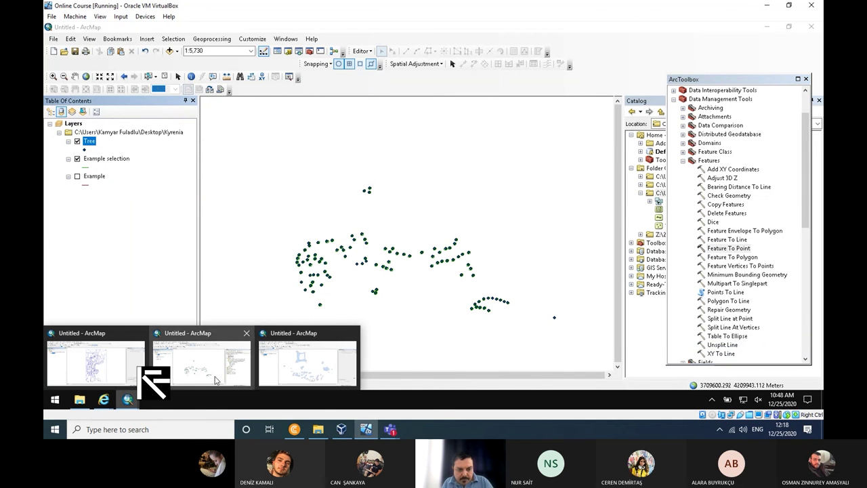
pyautogui.click(307, 362)
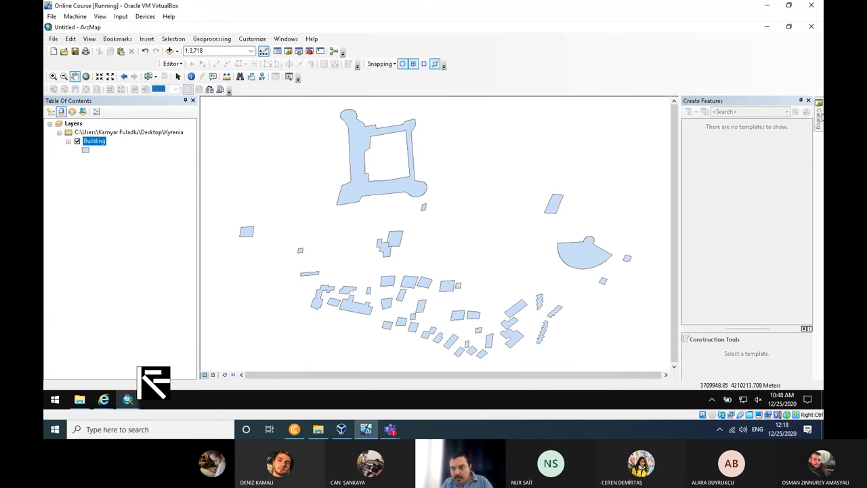
pyautogui.click(819, 115)
pyautogui.rightClick(666, 227)
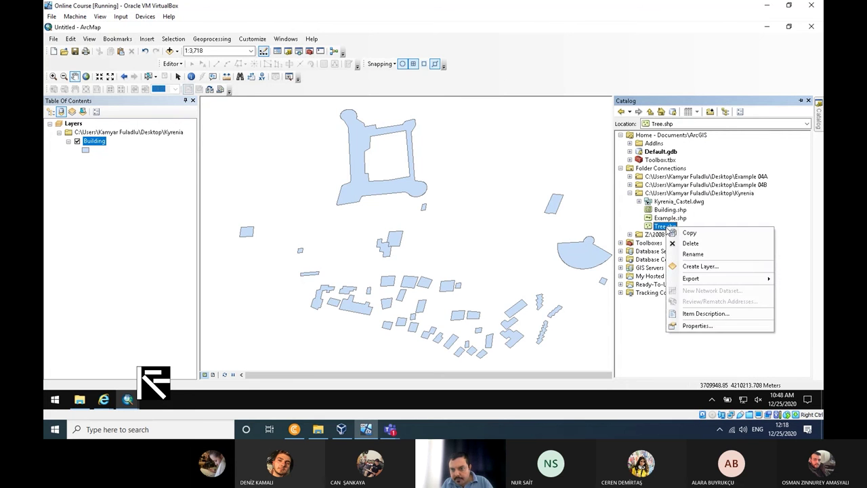
pyautogui.click(690, 328)
pyautogui.click(431, 126)
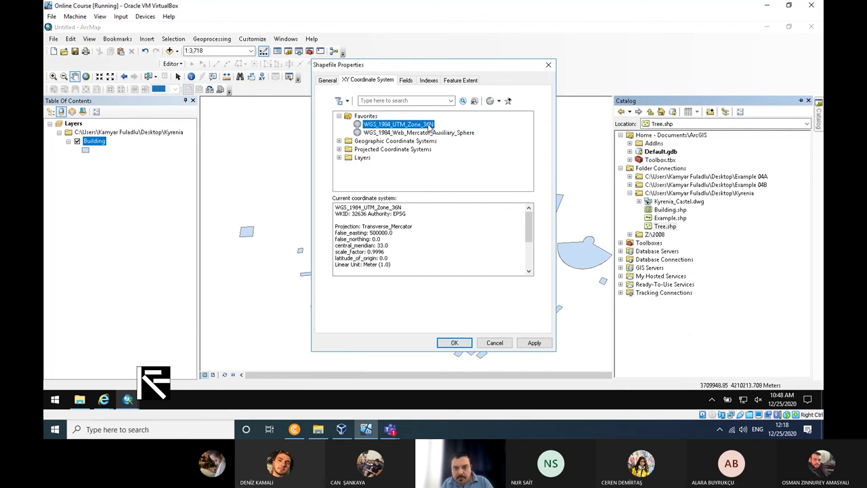
pyautogui.click(455, 343)
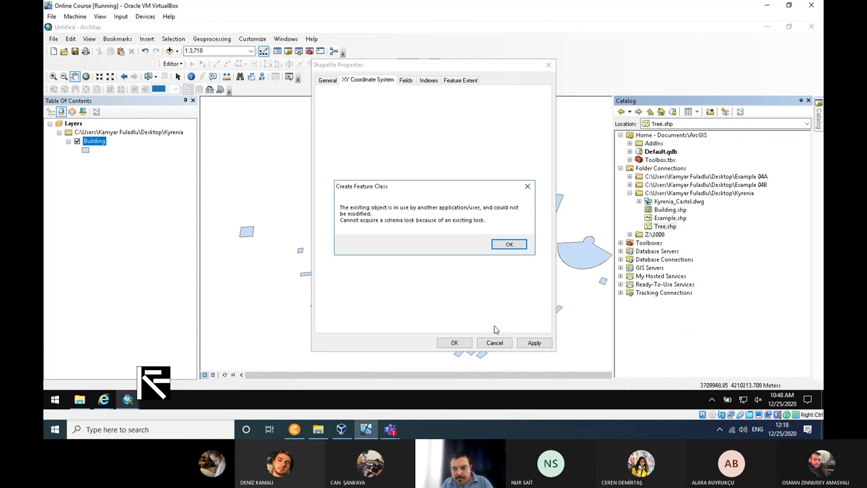
pyautogui.click(509, 244)
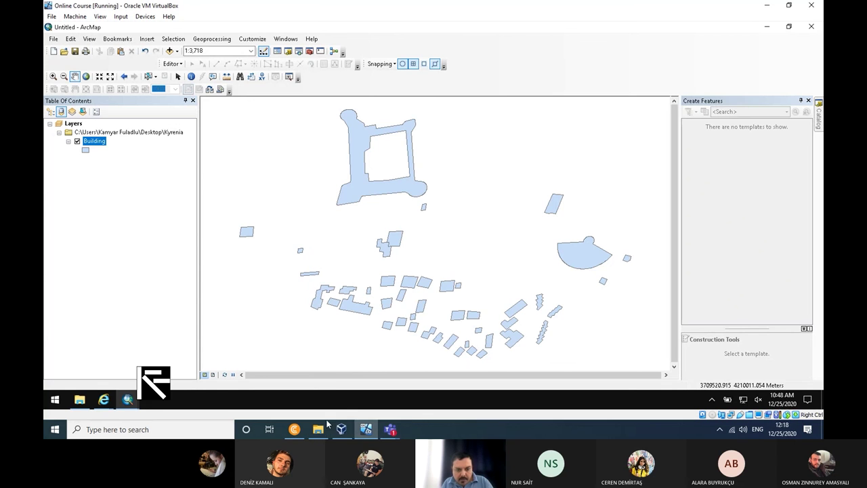
# Back in the Tree map, retry WGS_1984_UTM_Zone_36N on Tree.shp and dismiss the schema-lock error.
pyautogui.click(127, 399)
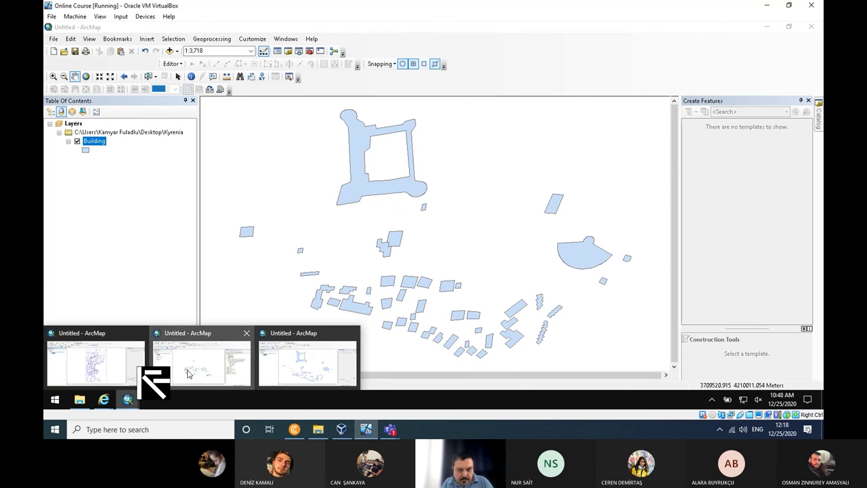
pyautogui.click(308, 363)
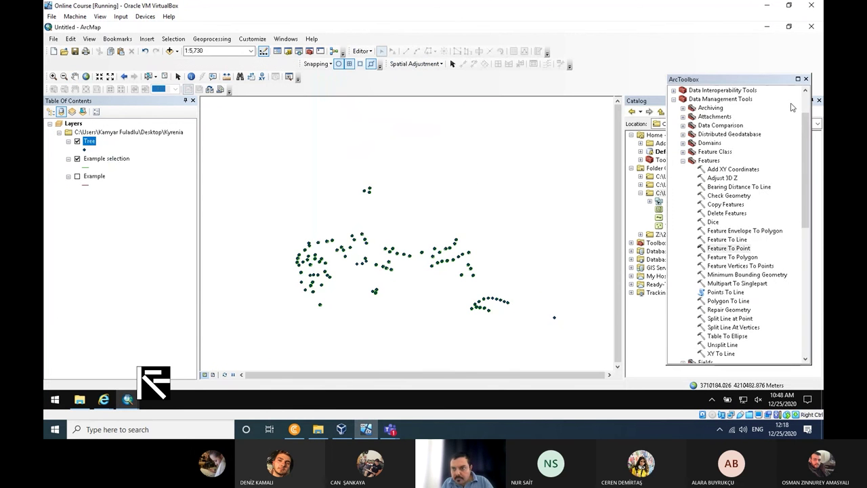
pyautogui.click(806, 79)
pyautogui.rightClick(670, 227)
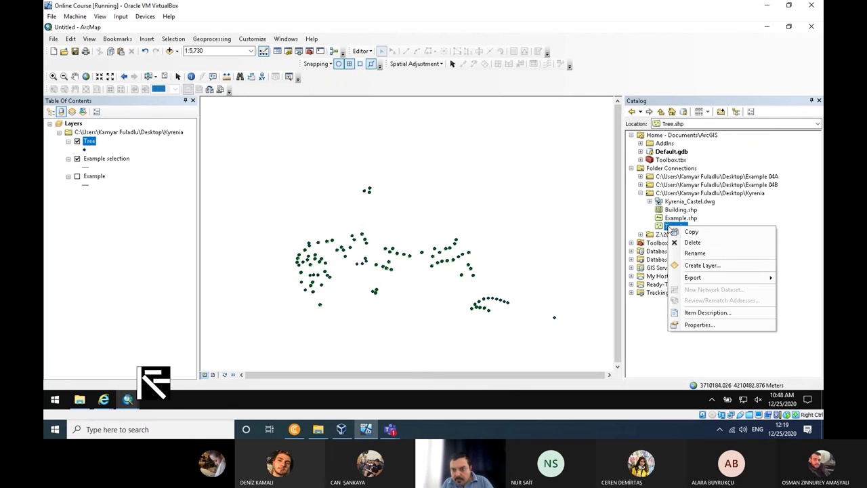
pyautogui.click(701, 325)
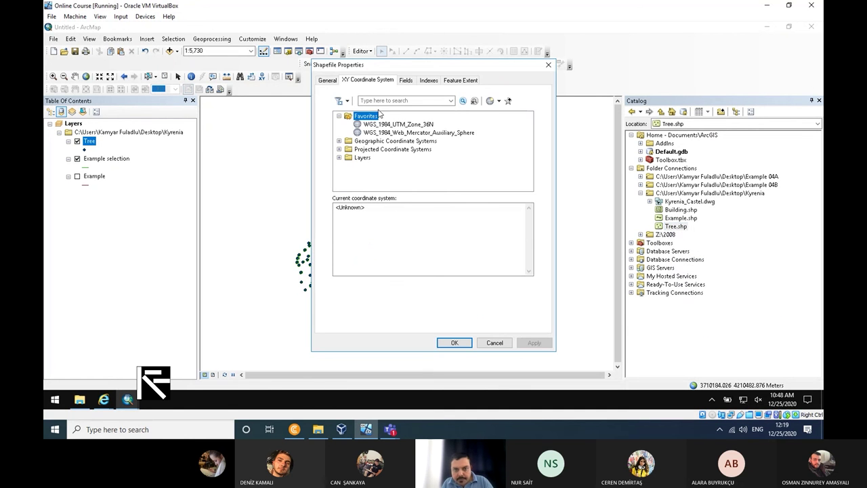
pyautogui.click(400, 124)
pyautogui.click(455, 343)
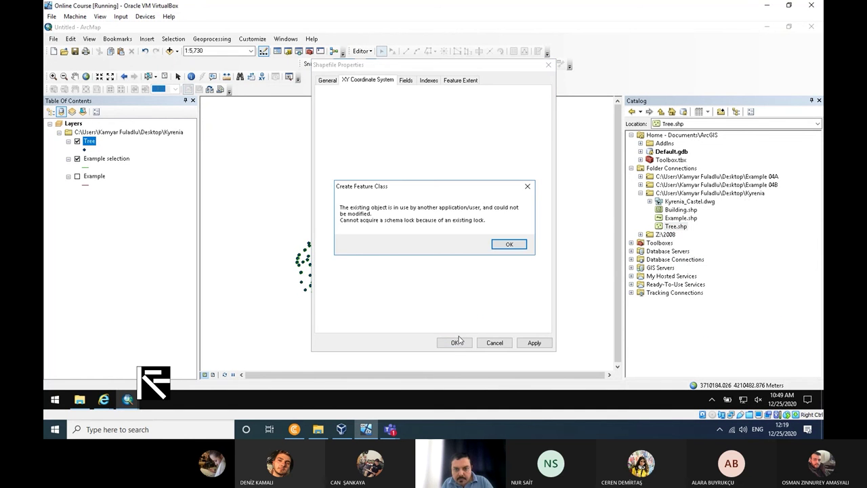
pyautogui.press('Return')
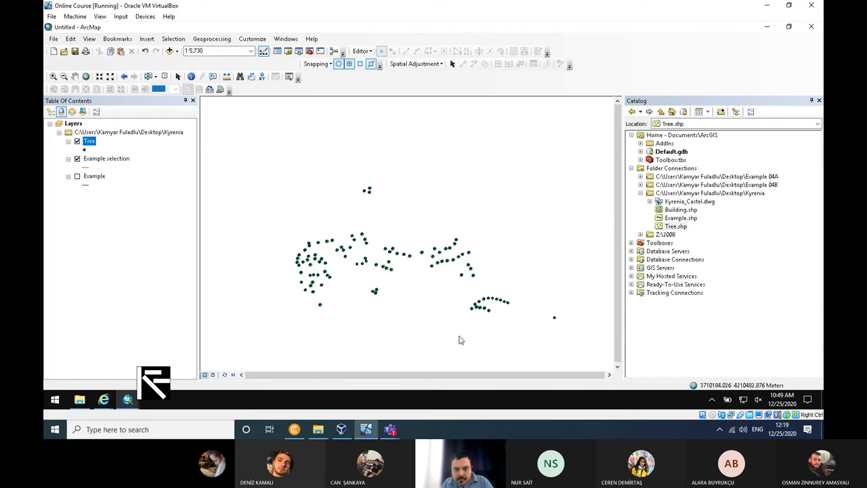
# Check the editing options in the Example and Building map windows, then return to the Tree map.
pyautogui.click(360, 51)
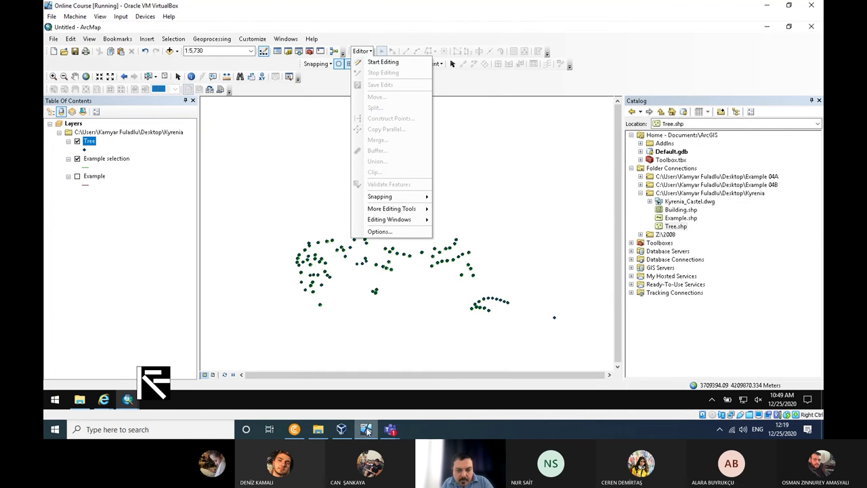
pyautogui.moveTo(129, 400)
pyautogui.click(120, 364)
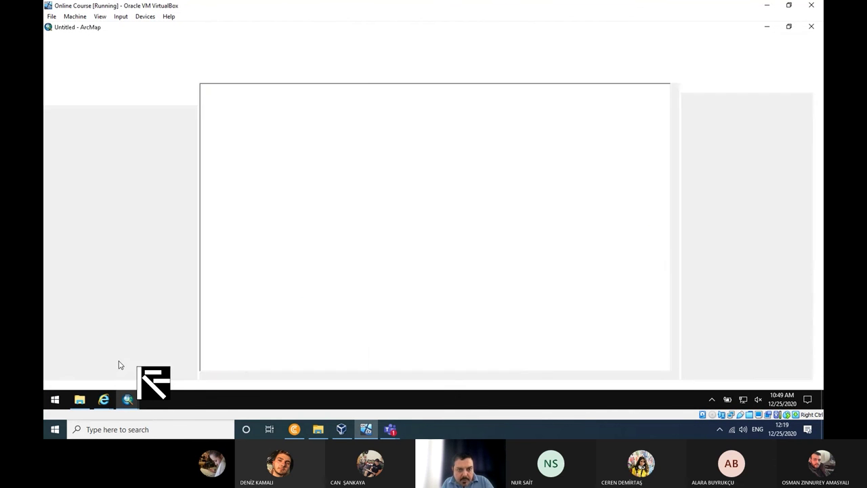
pyautogui.click(366, 53)
pyautogui.click(366, 52)
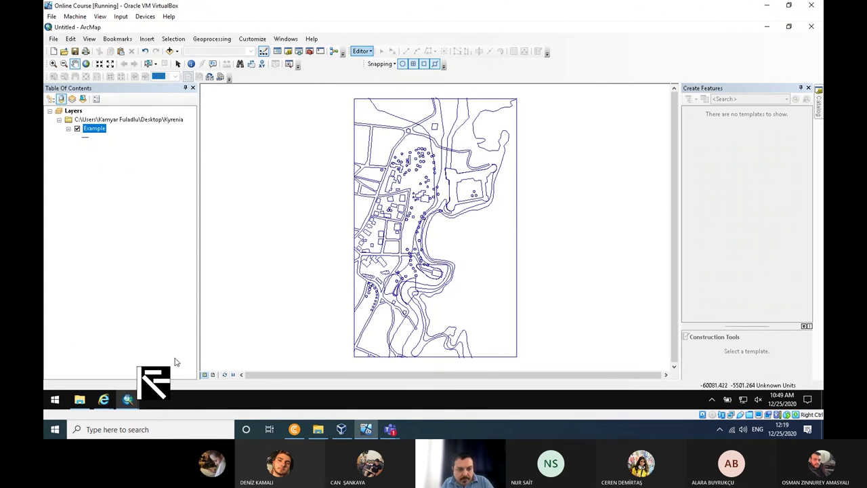
pyautogui.moveTo(127, 400)
pyautogui.click(305, 351)
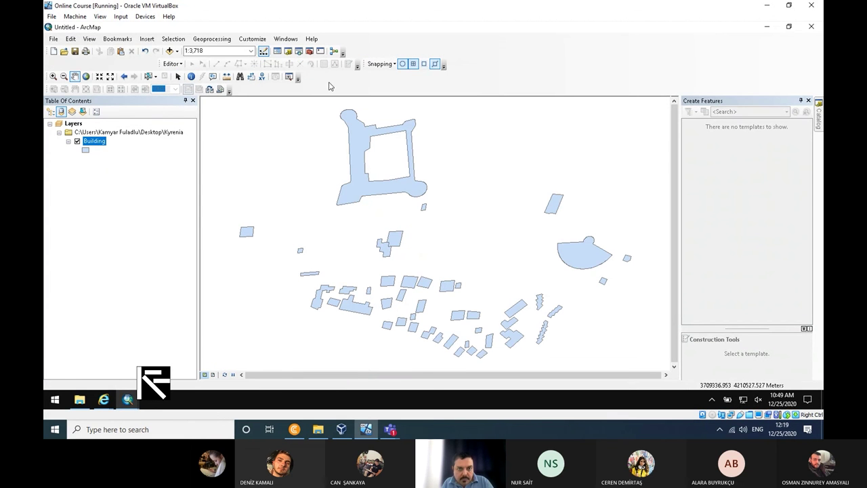
pyautogui.click(171, 64)
pyautogui.click(171, 64)
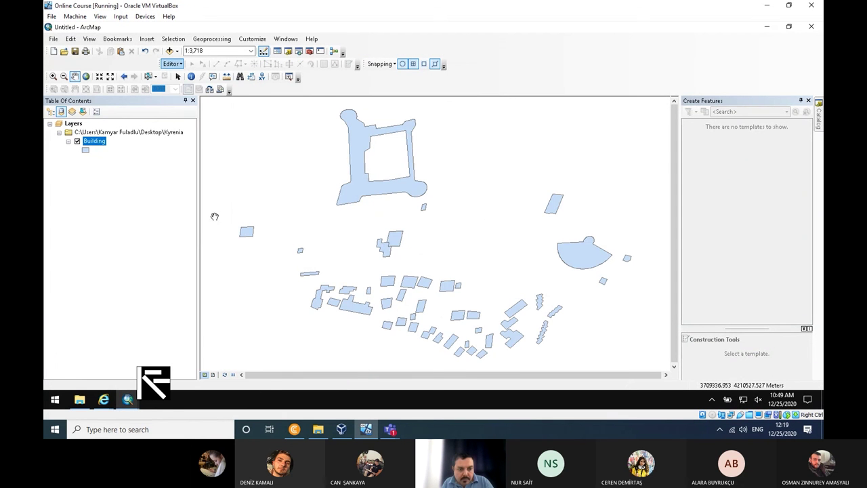
pyautogui.moveTo(148, 400)
pyautogui.click(202, 356)
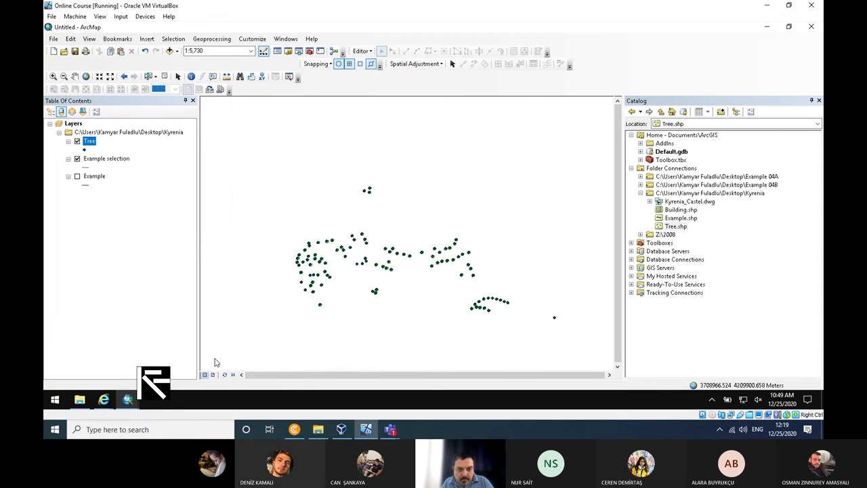
# Remove the Example selection layer and zoom to the Tree points.
pyautogui.click(103, 159)
pyautogui.rightClick(104, 159)
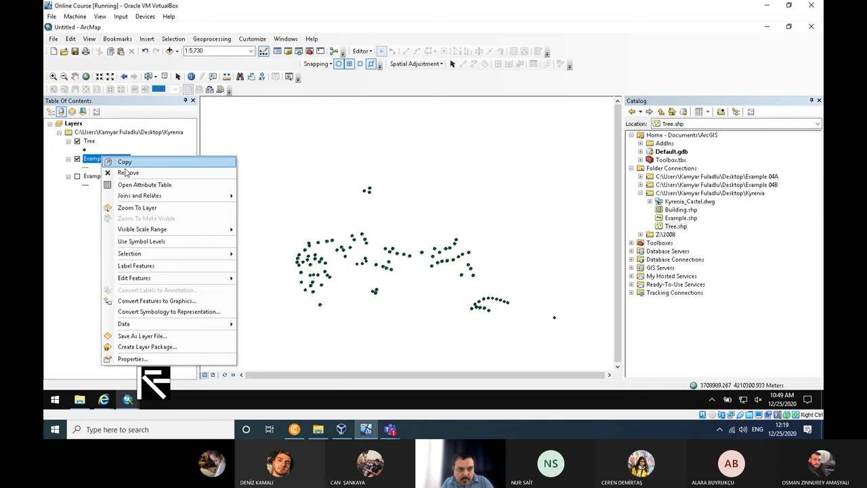
pyautogui.click(124, 170)
pyautogui.click(88, 141)
pyautogui.rightClick(89, 140)
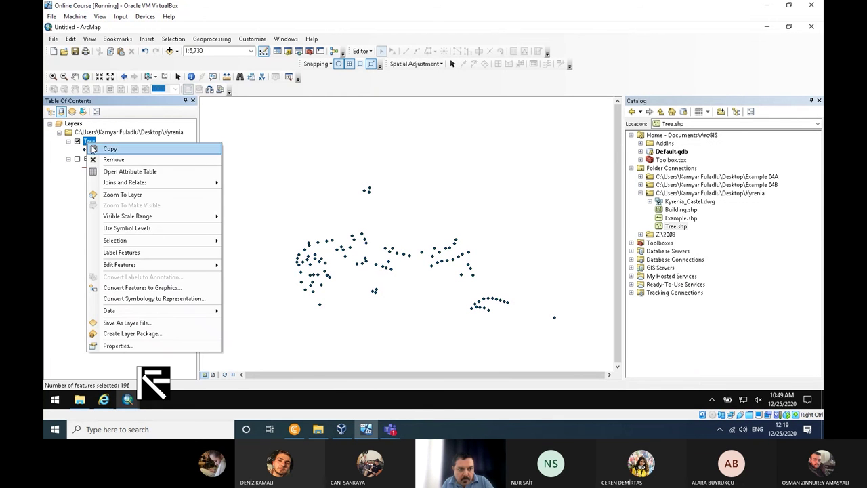
pyautogui.click(132, 196)
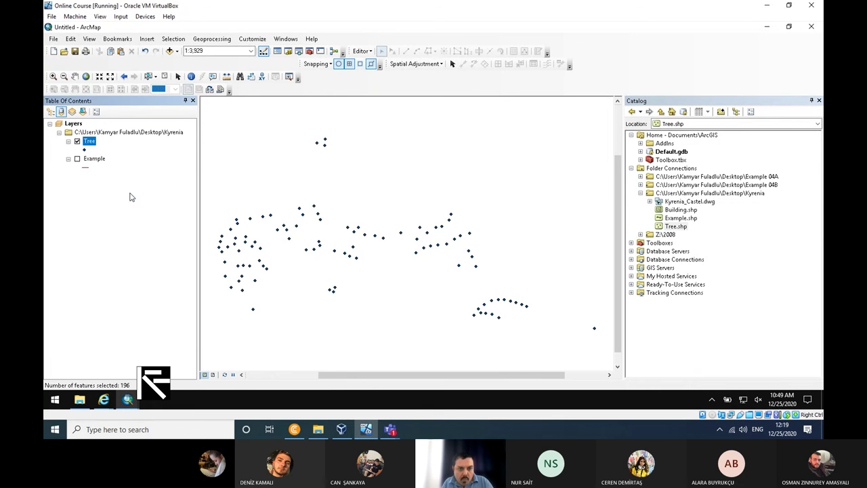
# Refresh the Kyrenia folder in the catalog and select Tree.shp.
pyautogui.scroll(3, 459, 283)
pyautogui.rightClick(453, 284)
pyautogui.click(453, 283)
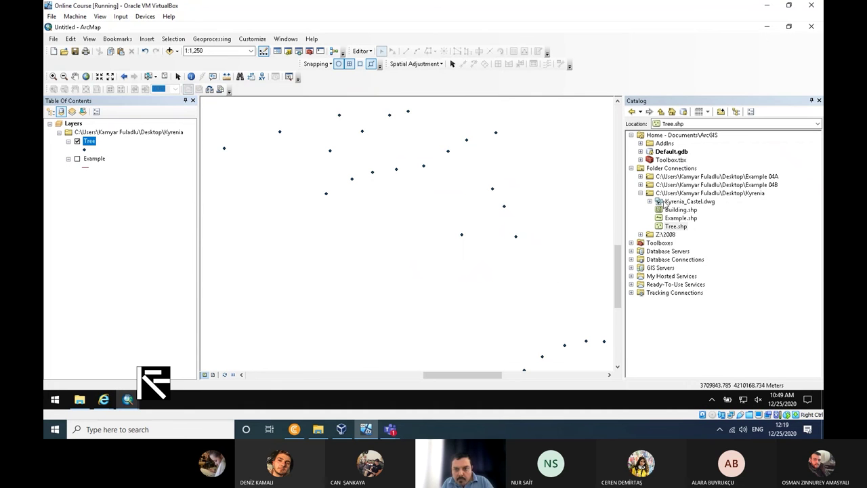
pyautogui.rightClick(687, 194)
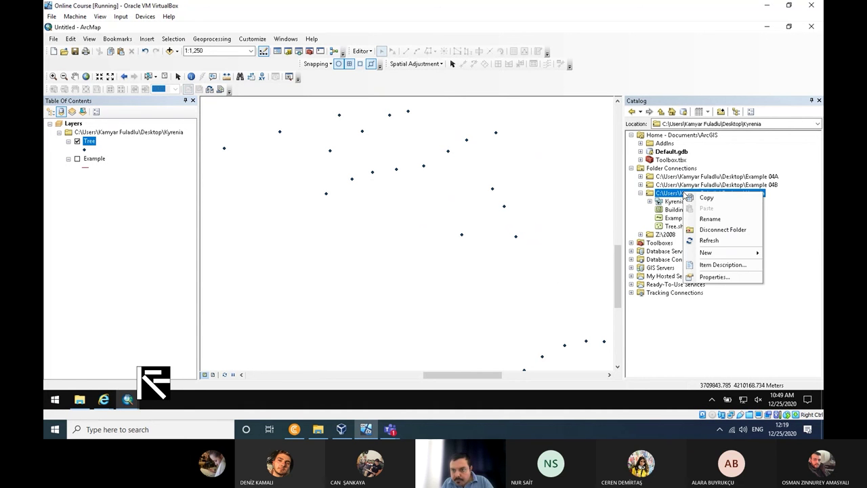
pyautogui.click(724, 241)
pyautogui.click(675, 227)
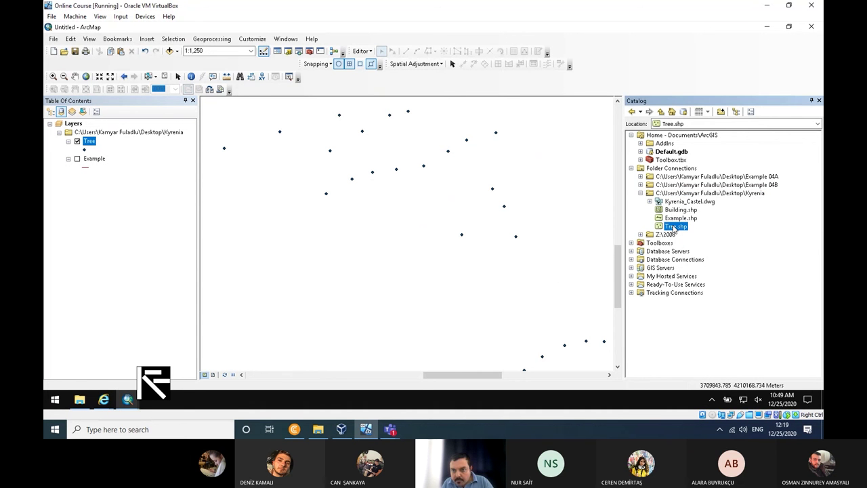
# Remove Tree, re-add Tree.shp accepting the unknown spatial reference warning, then remove it again.
pyautogui.rightClick(89, 140)
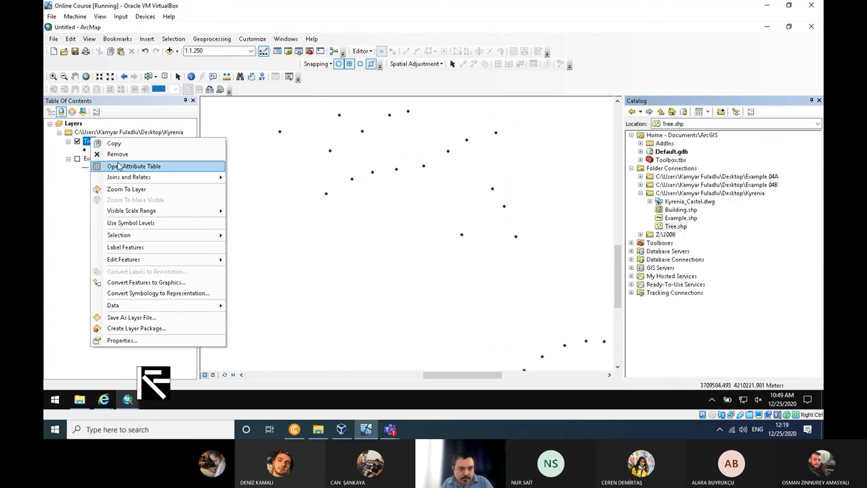
pyautogui.click(101, 156)
pyautogui.moveTo(677, 227)
pyautogui.mouseDown()
pyautogui.moveTo(226, 180)
pyautogui.moveTo(128, 131)
pyautogui.moveTo(119, 157)
pyautogui.mouseUp()
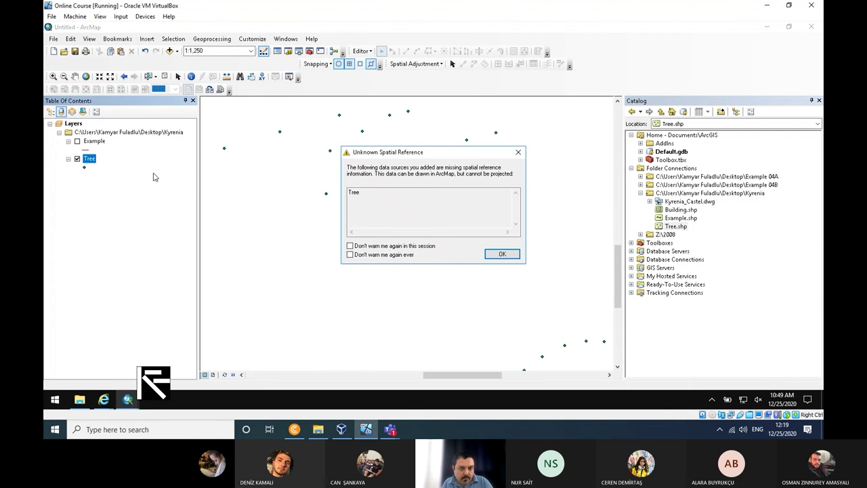
pyautogui.click(503, 254)
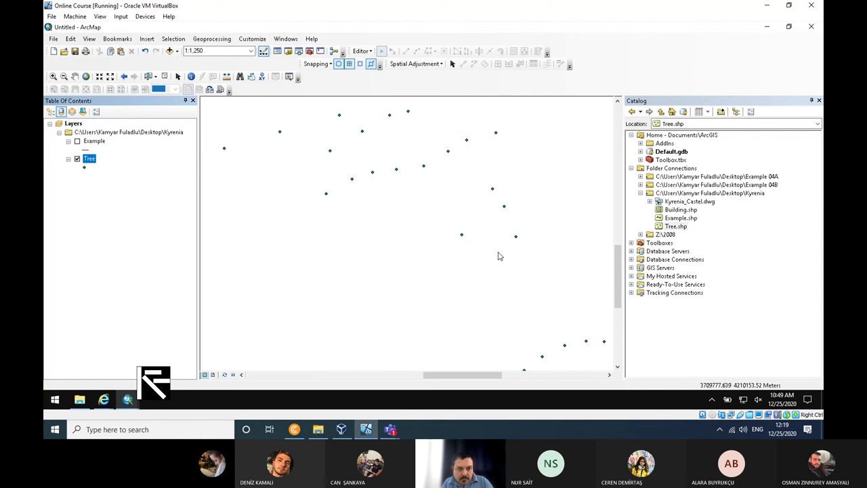
pyautogui.rightClick(92, 164)
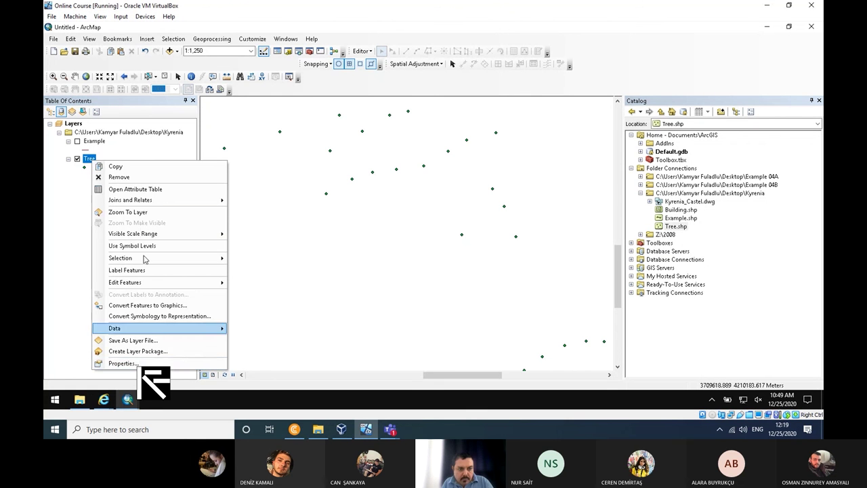
pyautogui.click(138, 177)
# Retry assigning WGS_1984_UTM_Zone_36N to Tree.shp and dismiss the schema-lock error.
pyautogui.rightClick(675, 227)
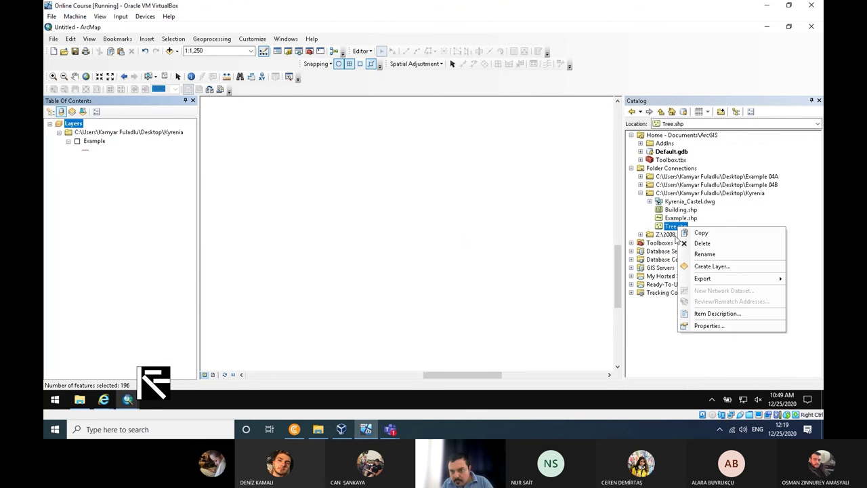
pyautogui.click(710, 325)
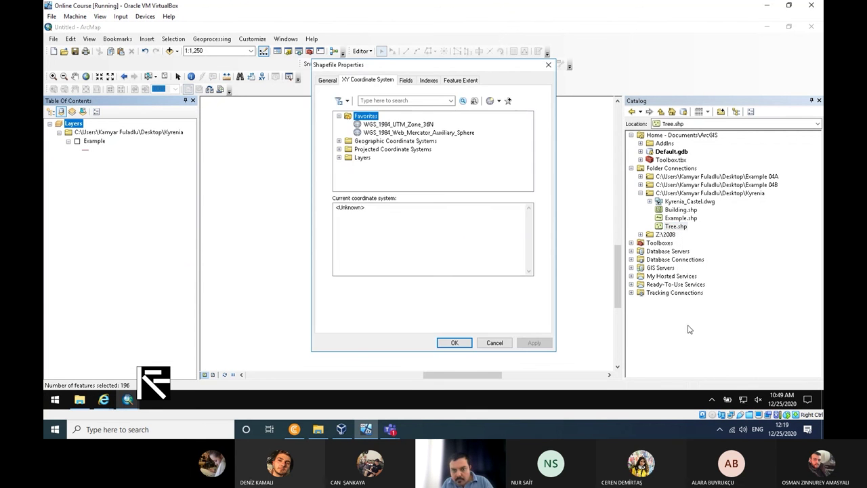
pyautogui.click(415, 125)
pyautogui.click(464, 345)
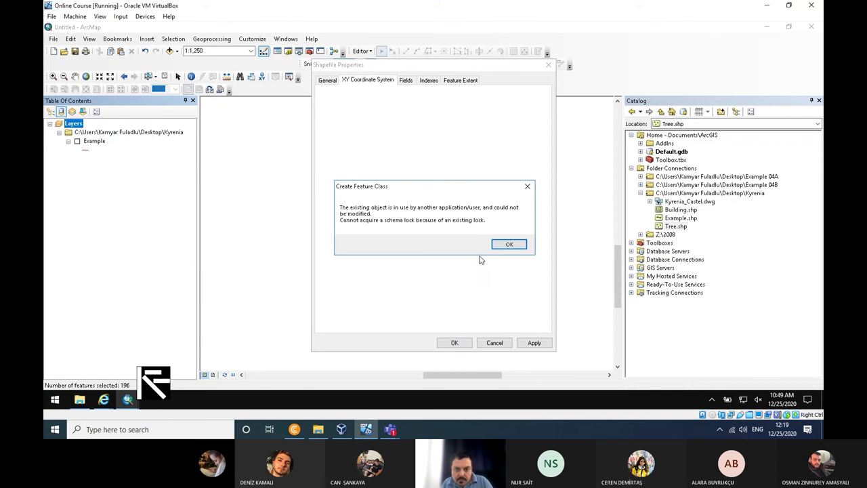
pyautogui.click(515, 247)
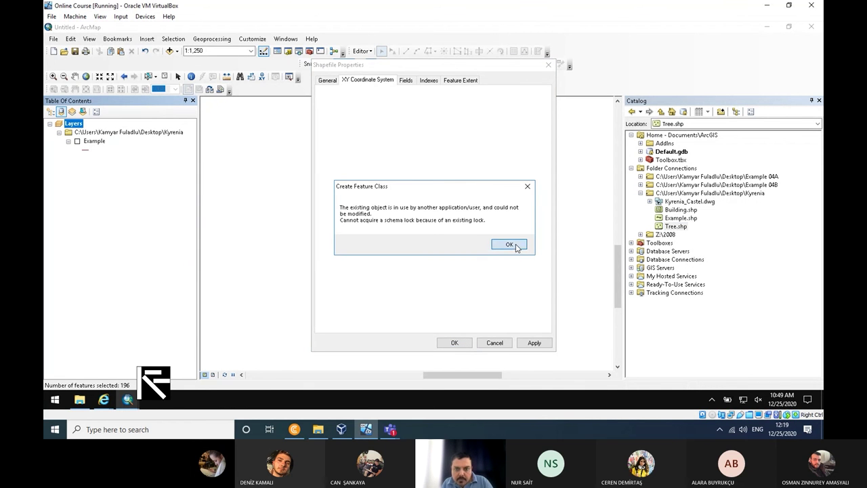
# Close the Tree, Building and Example ArcMap windows without saving.
pyautogui.click(811, 26)
pyautogui.click(437, 231)
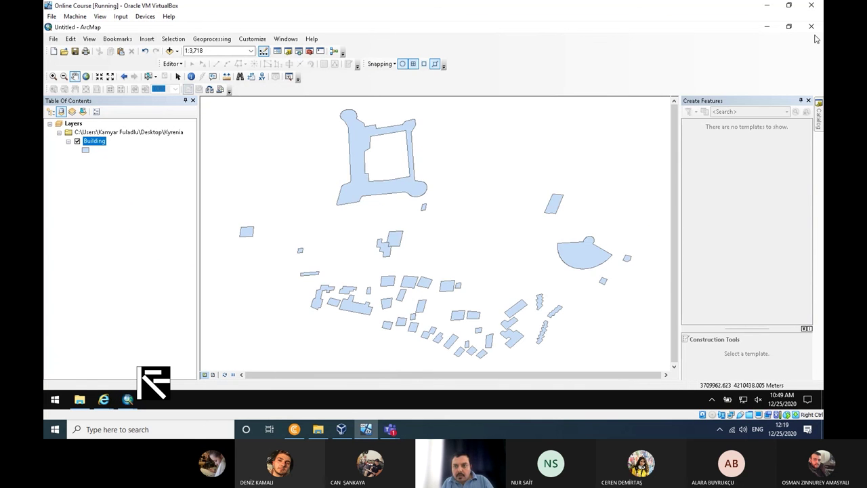
pyautogui.click(811, 27)
pyautogui.click(435, 230)
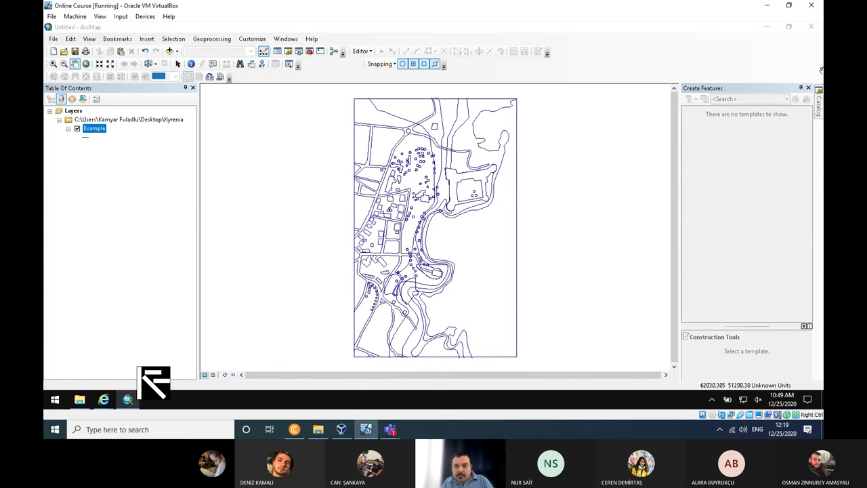
pyautogui.click(812, 27)
pyautogui.click(437, 230)
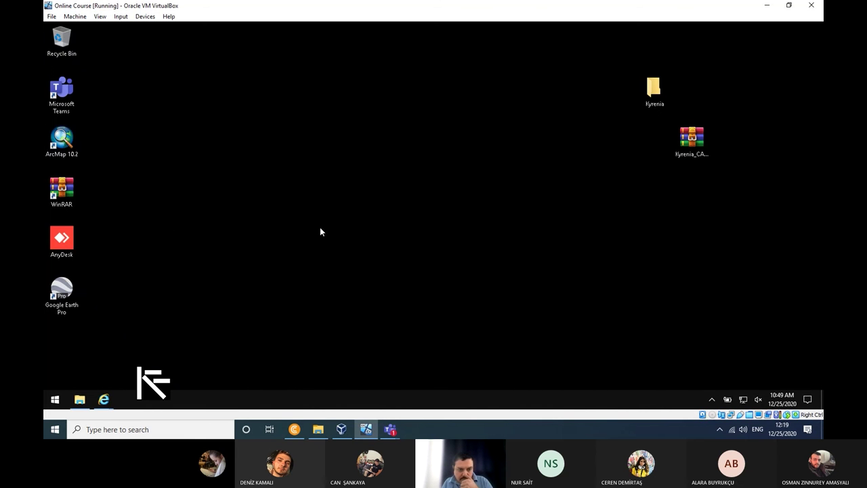
# Relaunch ArcMap and start a blank map.
pyautogui.doubleClick(70, 144)
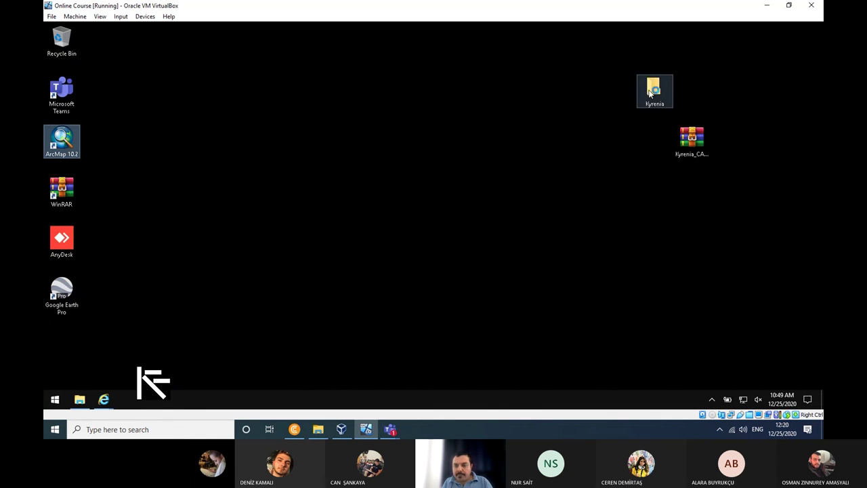
pyautogui.click(587, 124)
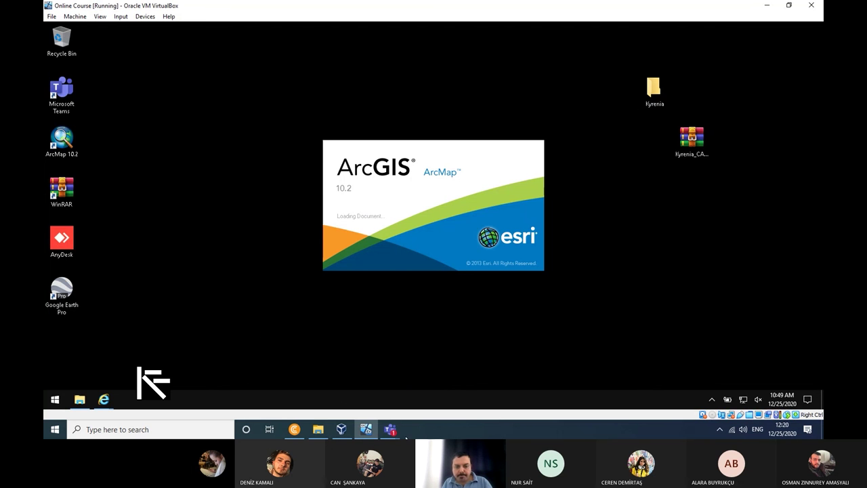
pyautogui.click(385, 435)
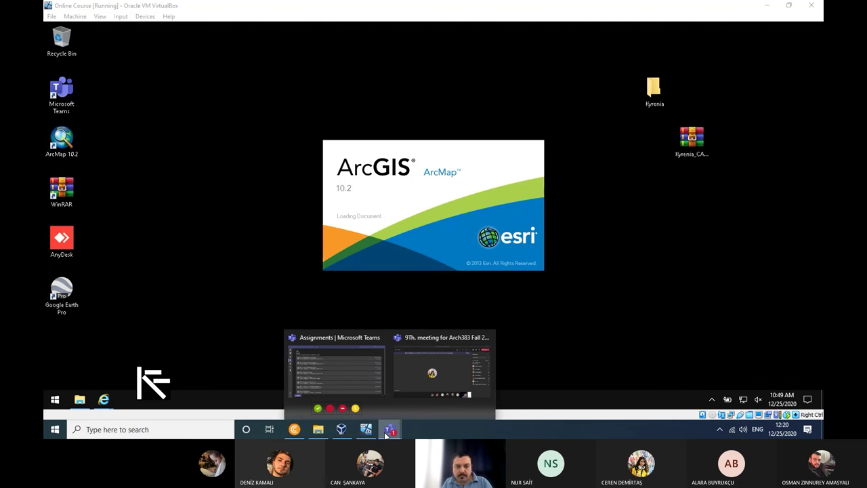
pyautogui.click(400, 360)
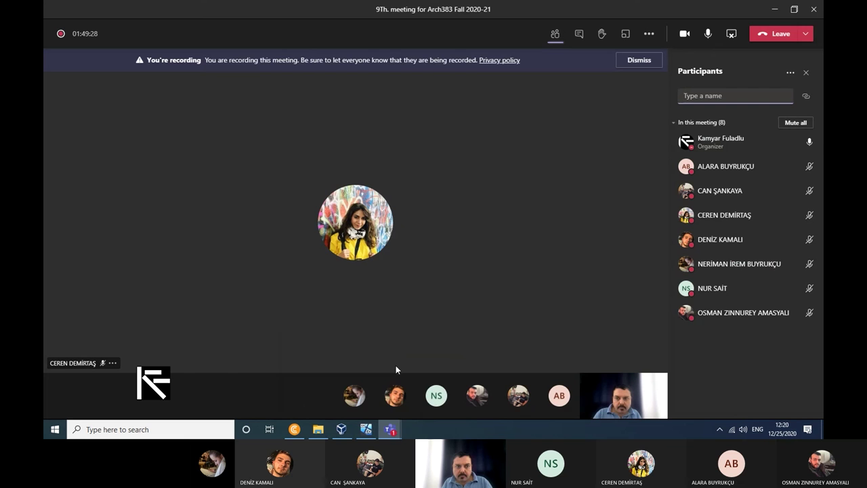
pyautogui.click(390, 429)
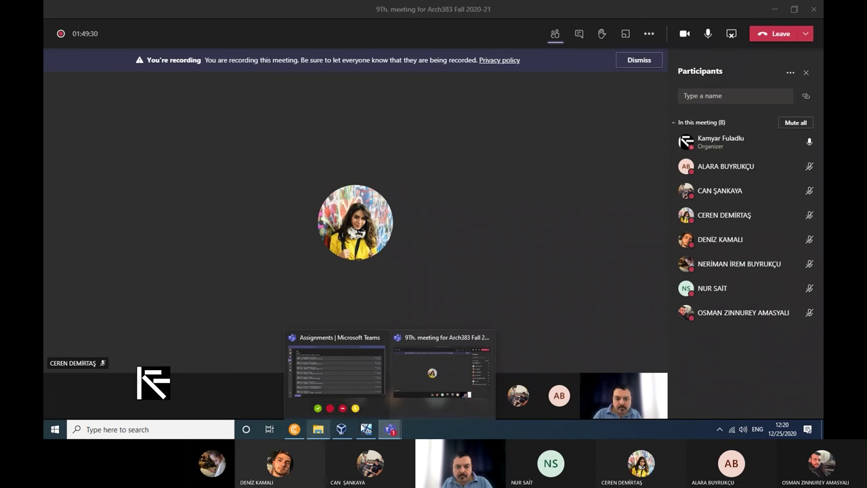
pyautogui.click(366, 429)
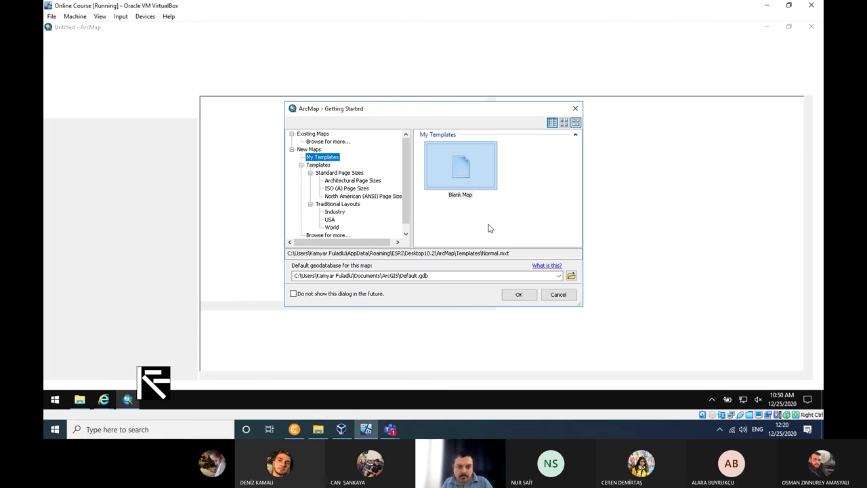
pyautogui.click(576, 109)
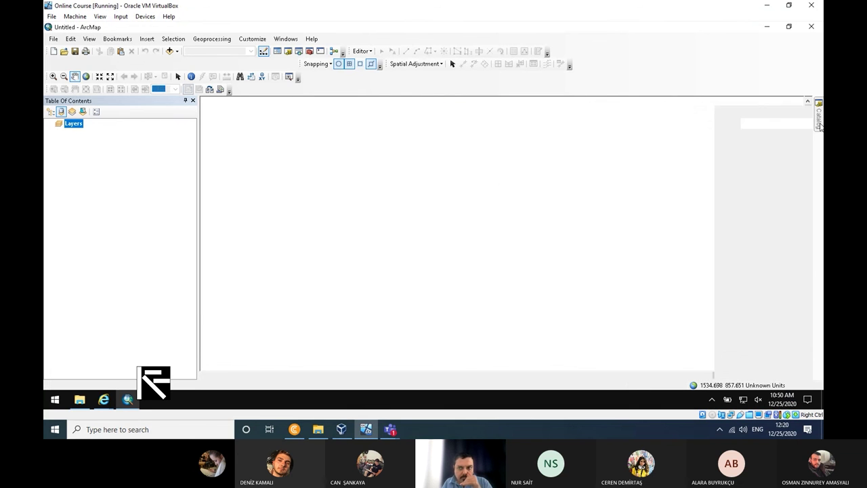
# Assign WGS_1984_UTM_Zone_36N to Tree.shp in Kyrenia and add it to the map.
pyautogui.click(630, 194)
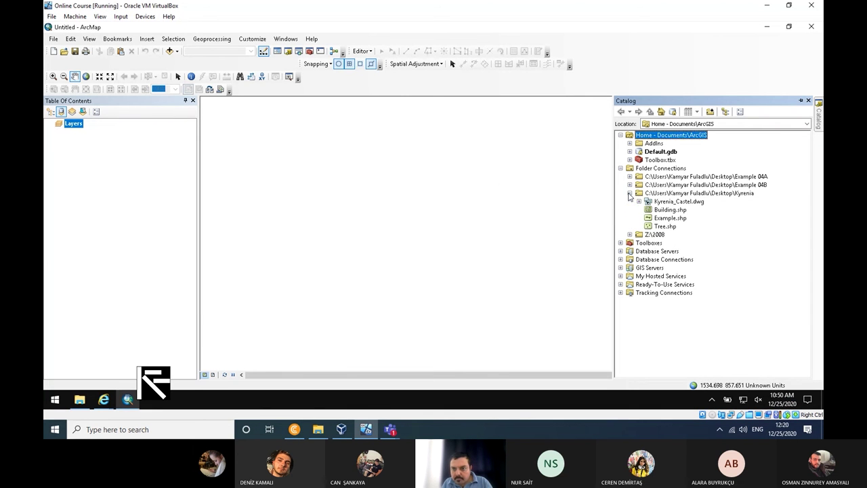
pyautogui.click(664, 228)
pyautogui.rightClick(664, 227)
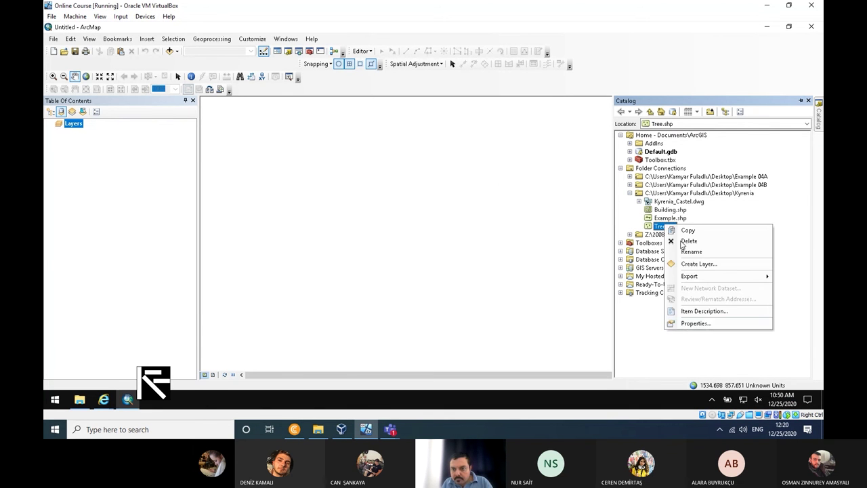
pyautogui.click(697, 328)
pyautogui.click(408, 125)
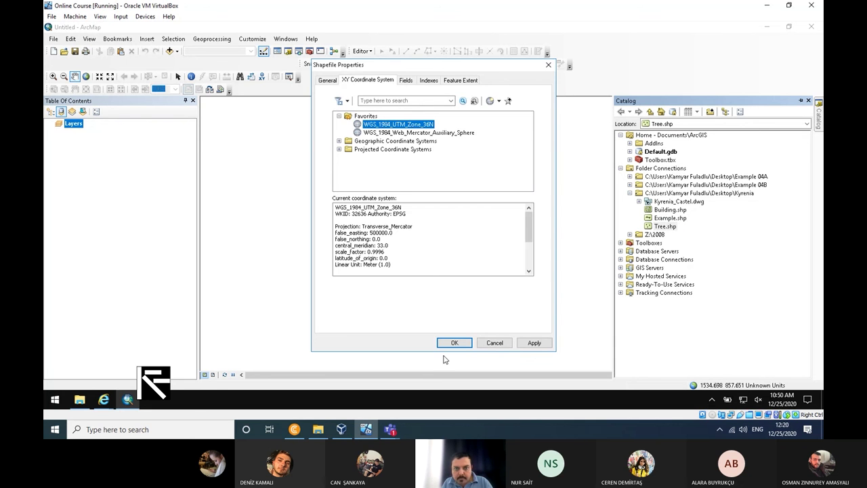
pyautogui.click(453, 343)
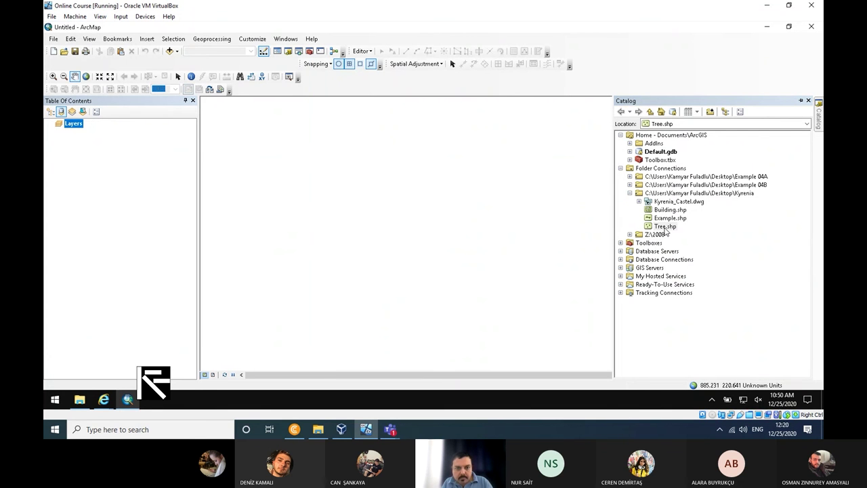
pyautogui.moveTo(665, 226); pyautogui.dragTo(54, 216)
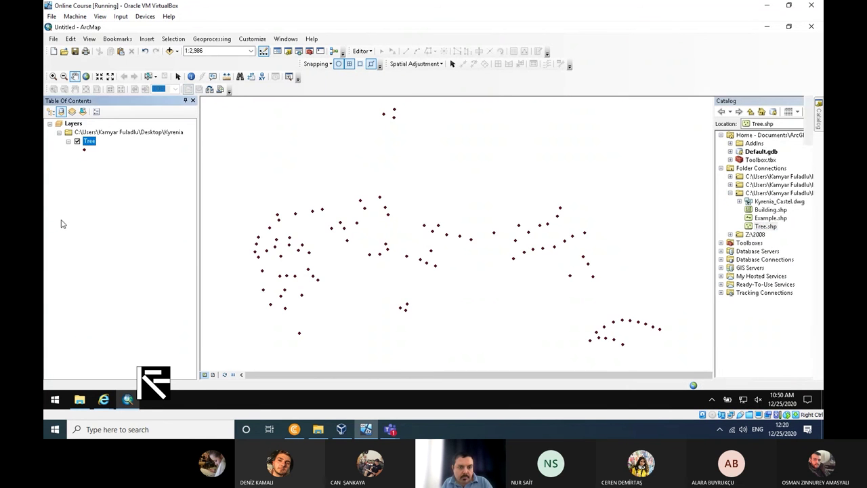
# Add Building.shp and Example.shp to the map beside Tree, accept the spatial reference warning, and zoom out to 1:8,000.
pyautogui.moveTo(820, 134)
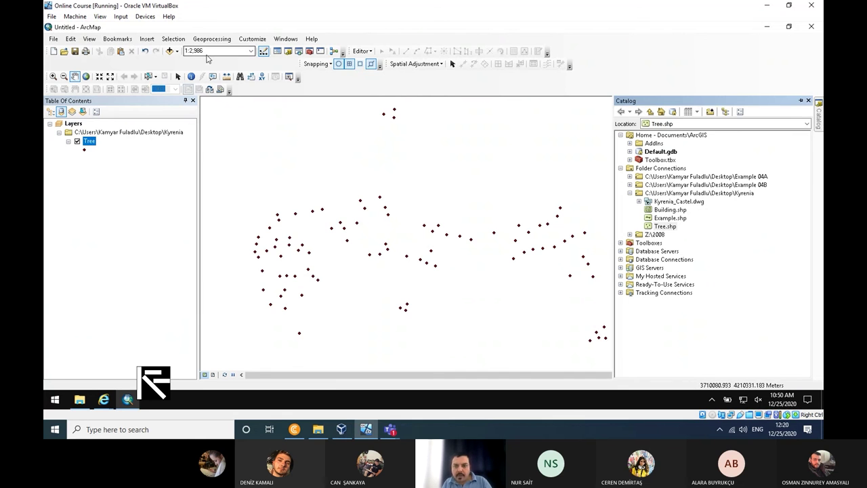
pyautogui.moveTo(676, 213); pyautogui.dragTo(102, 180)
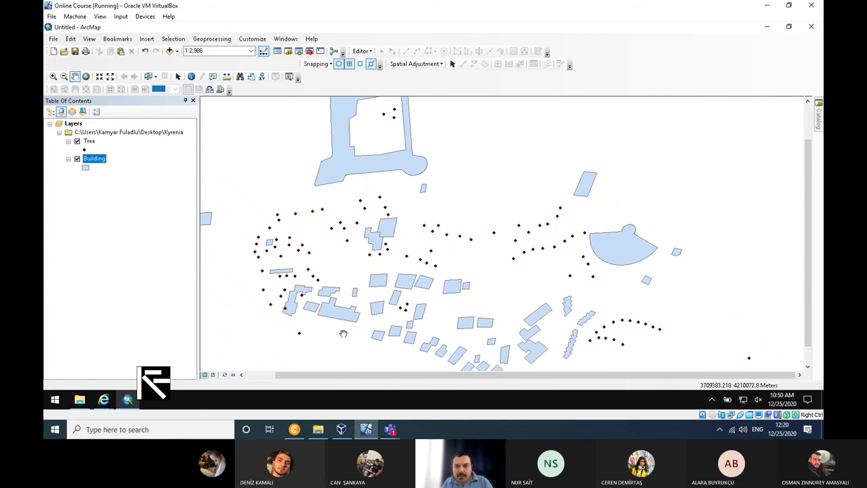
pyautogui.moveTo(822, 116)
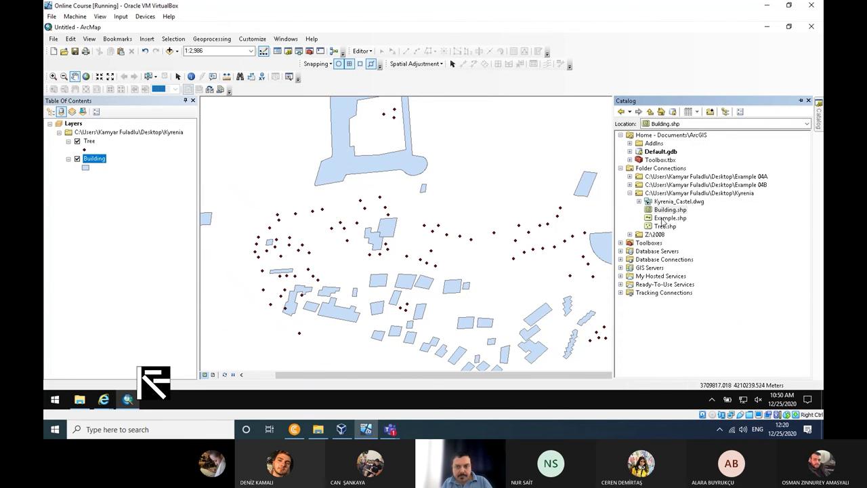
pyautogui.moveTo(664, 219); pyautogui.dragTo(124, 200)
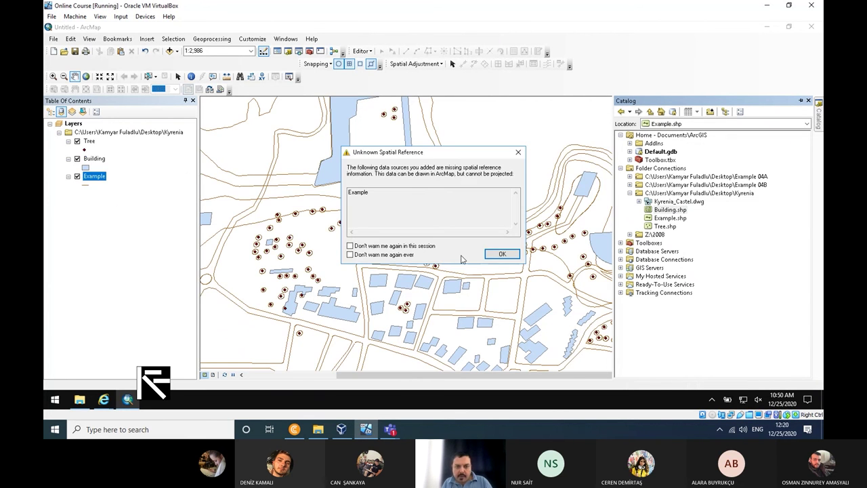
pyautogui.click(499, 252)
pyautogui.scroll(-4, 345, 264)
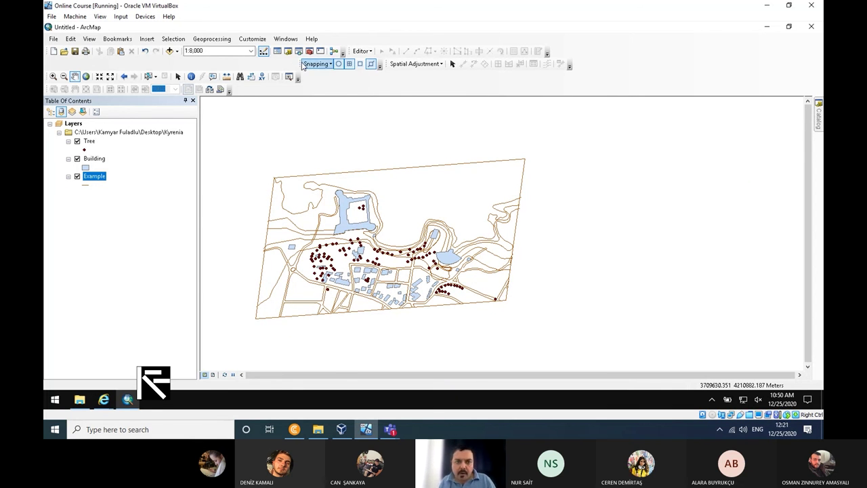
pyautogui.moveTo(298, 63); pyautogui.dragTo(345, 88)
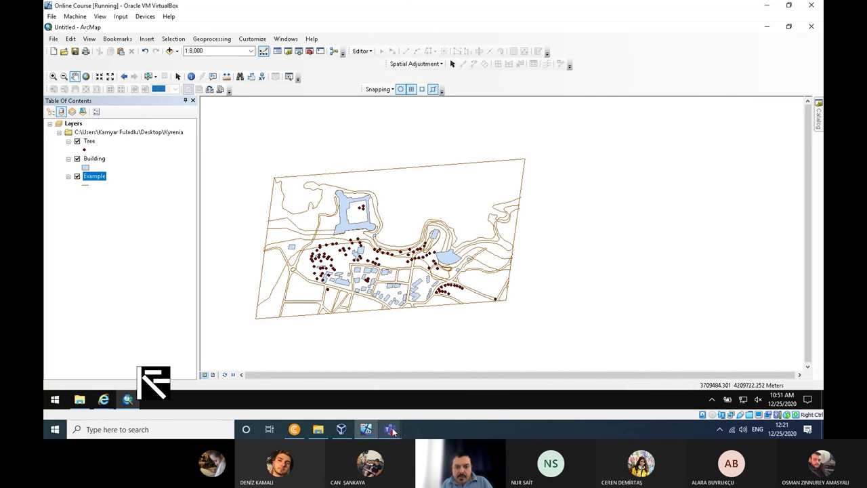
# Switch between the Teams meeting and the ArcMap VM, then bring up VirtualBox Manager showing Online Course running.
pyautogui.moveTo(391, 431)
pyautogui.click(419, 374)
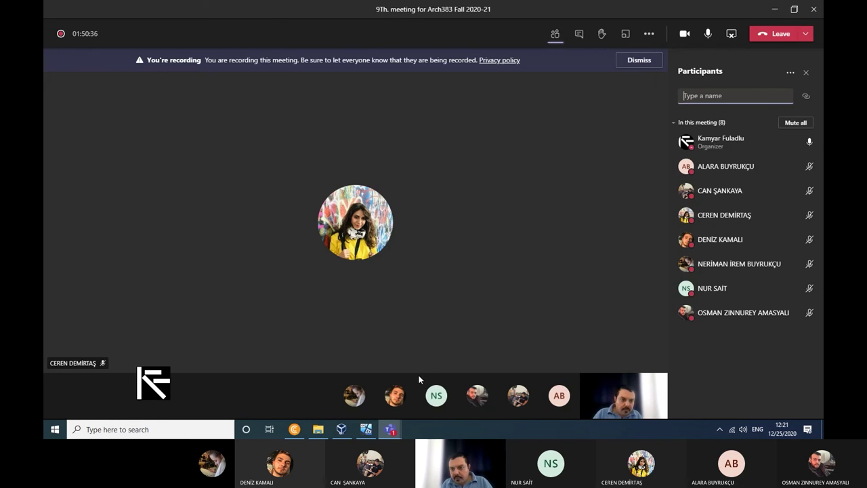
pyautogui.click(366, 429)
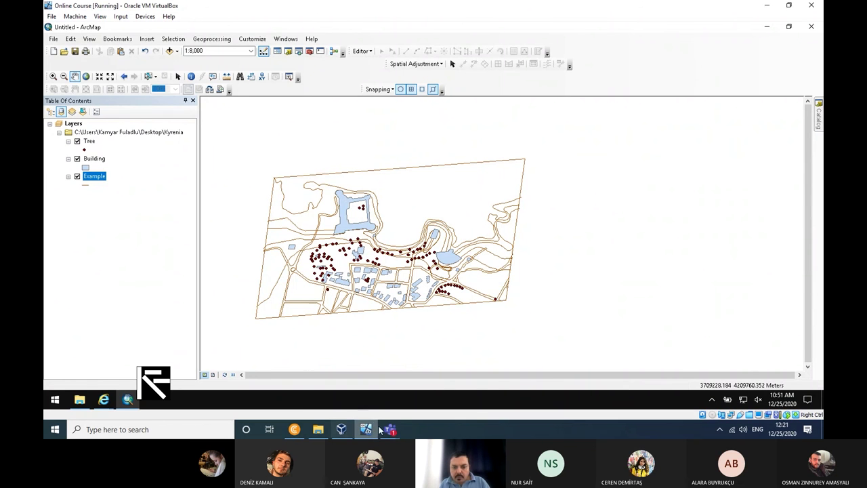
pyautogui.moveTo(392, 431)
pyautogui.click(433, 370)
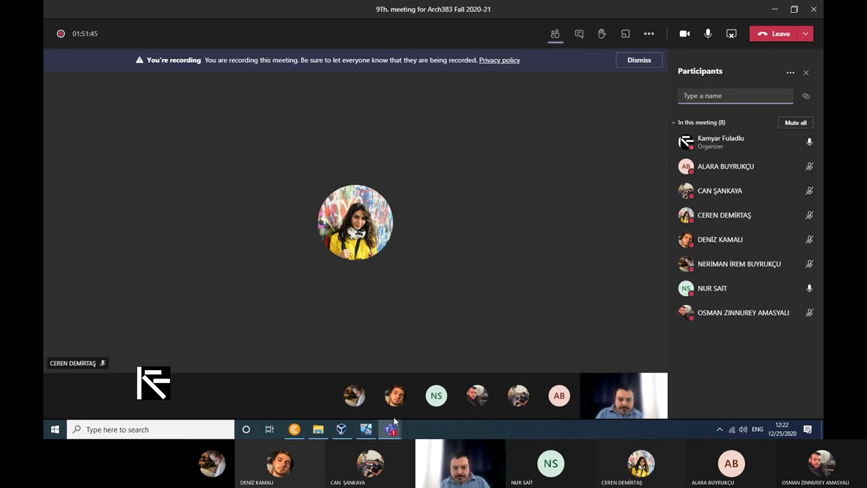
pyautogui.moveTo(388, 434)
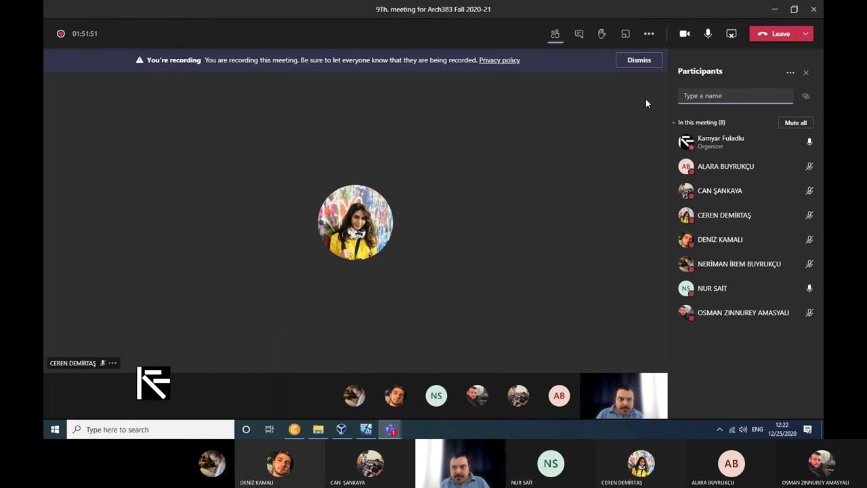
pyautogui.click(342, 429)
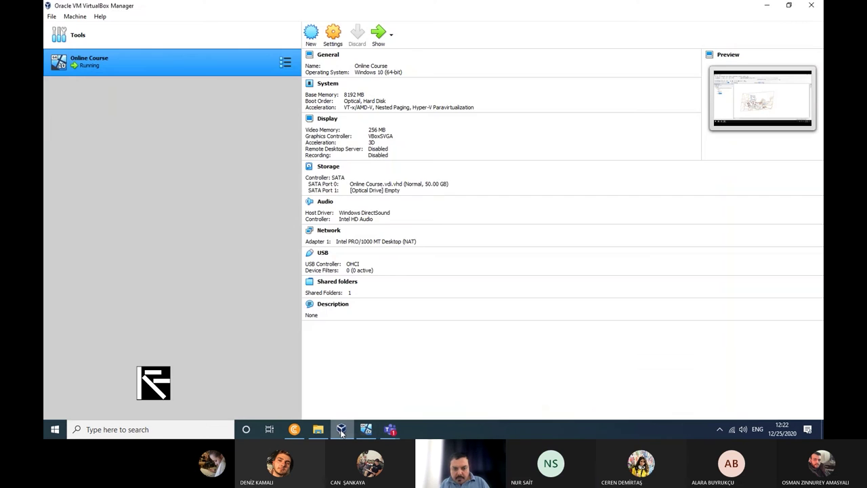
# Show ArcMap in the VM briefly, then return to the Teams class meeting window.
pyautogui.click(366, 430)
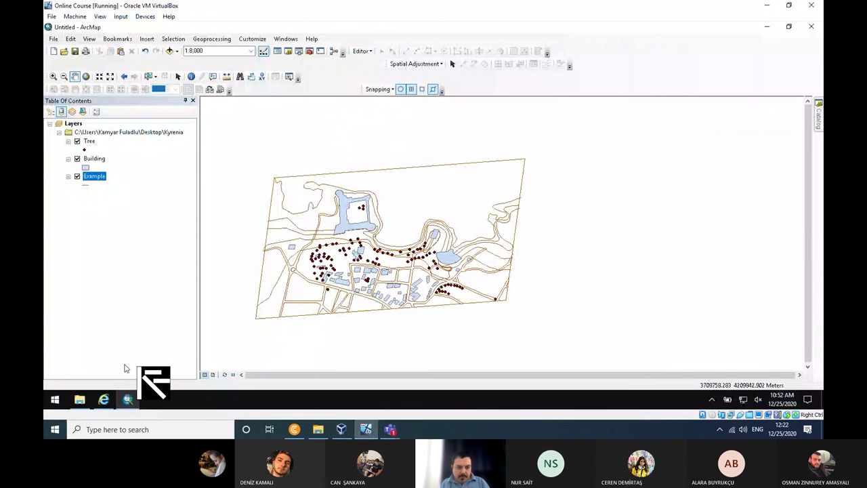
pyautogui.click(104, 401)
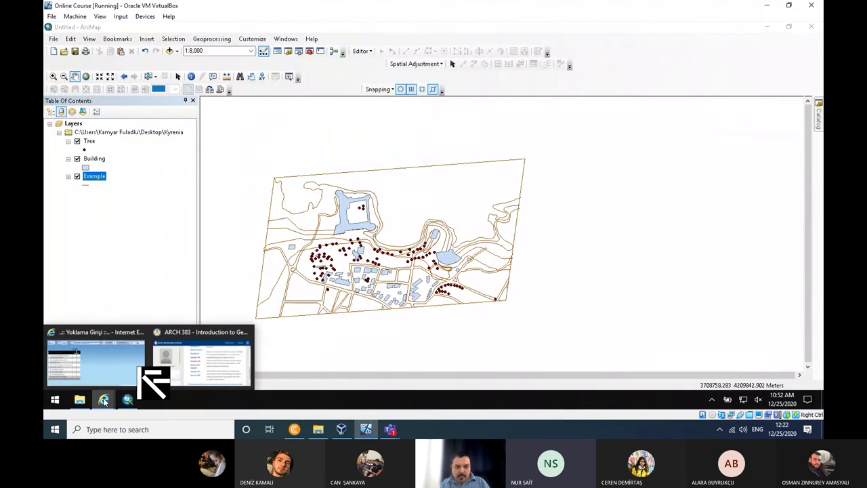
pyautogui.moveTo(392, 430)
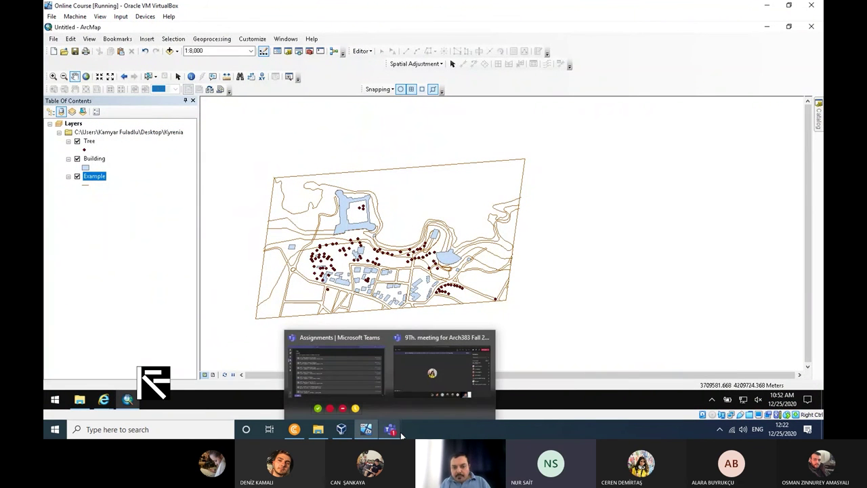
pyautogui.click(426, 381)
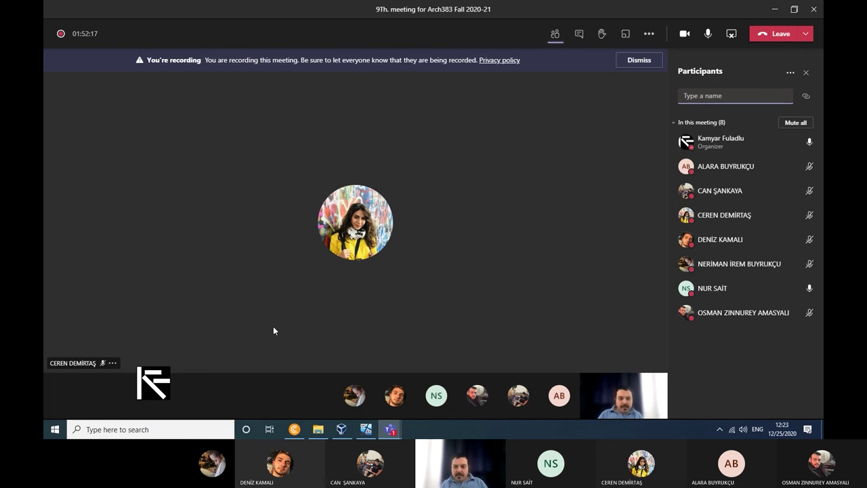
pyautogui.click(783, 429)
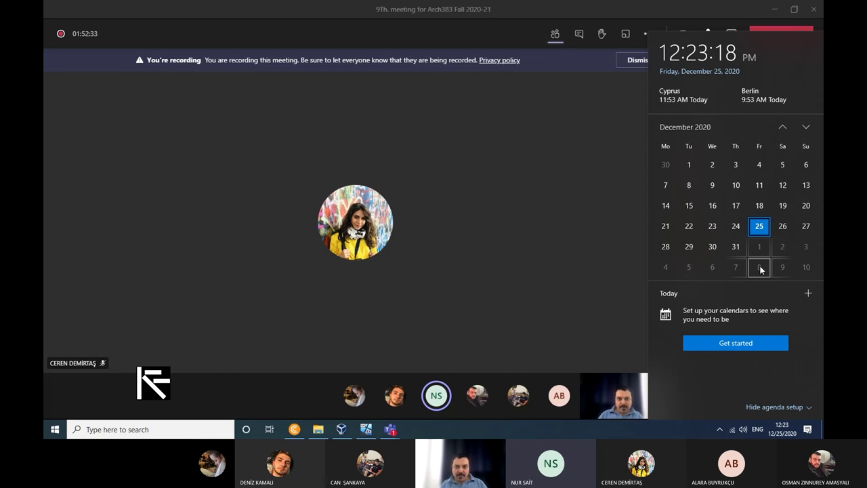
pyautogui.click(525, 12)
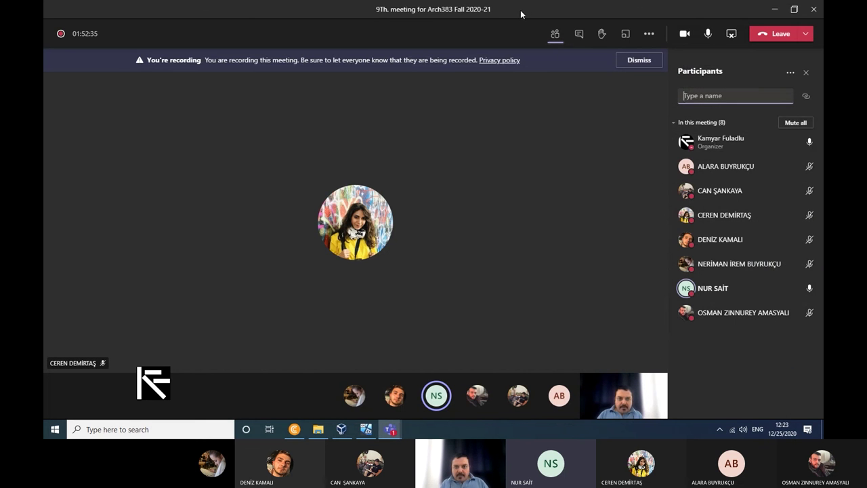